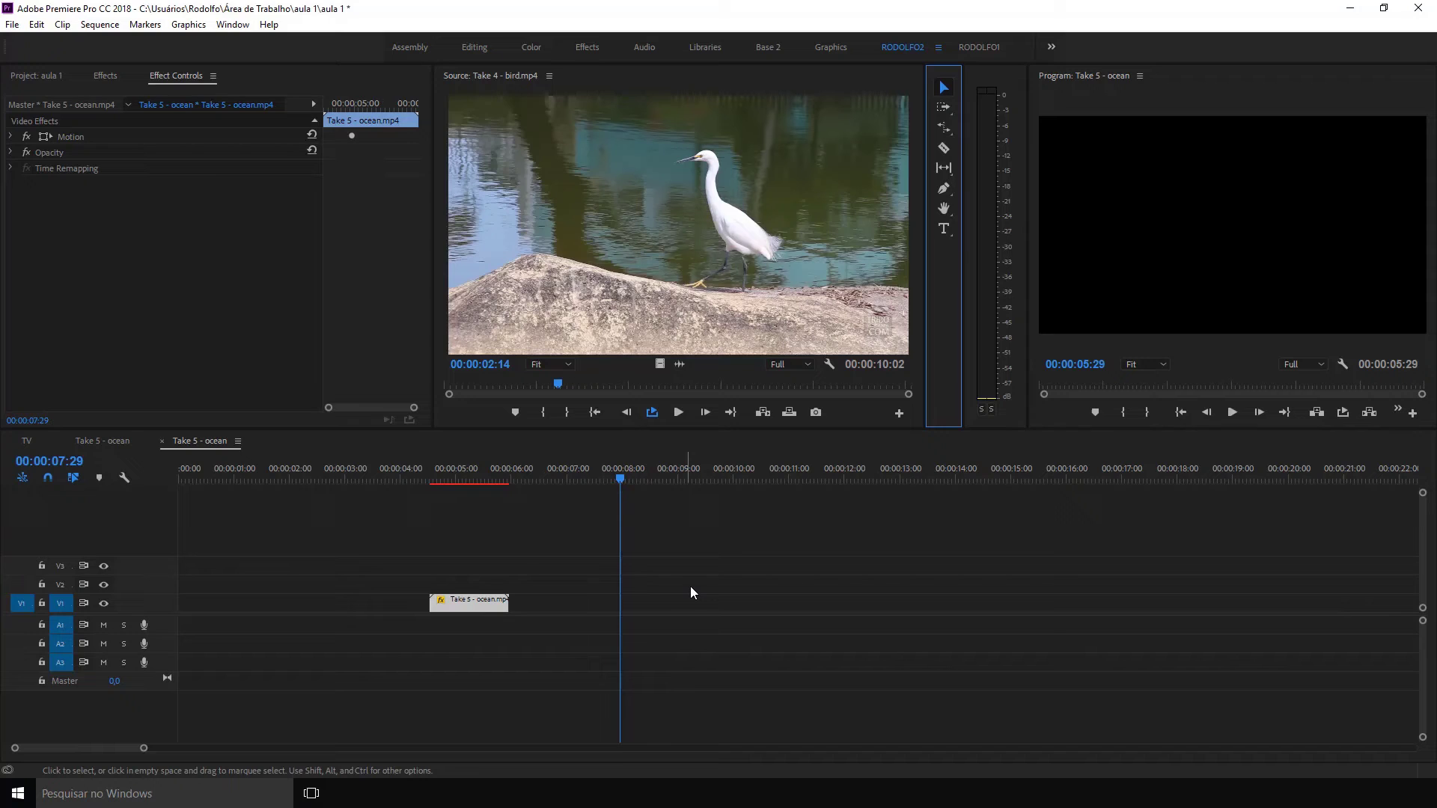
- Delete the ocean clip and undo to restore it, then show the project bin and park the playhead at 00:00:05:09
click(541, 526)
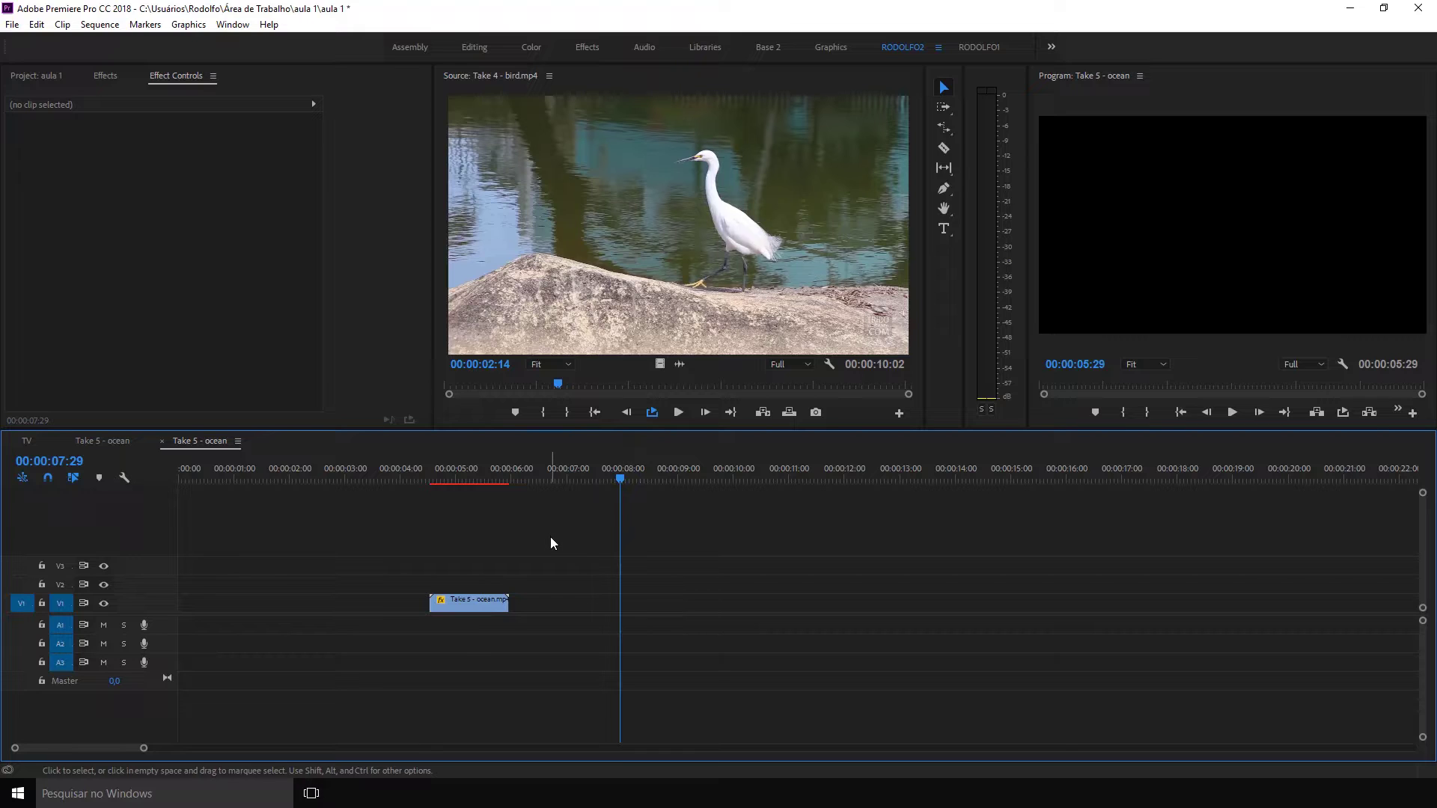
drag(550, 539, 459, 645)
key(Delete)
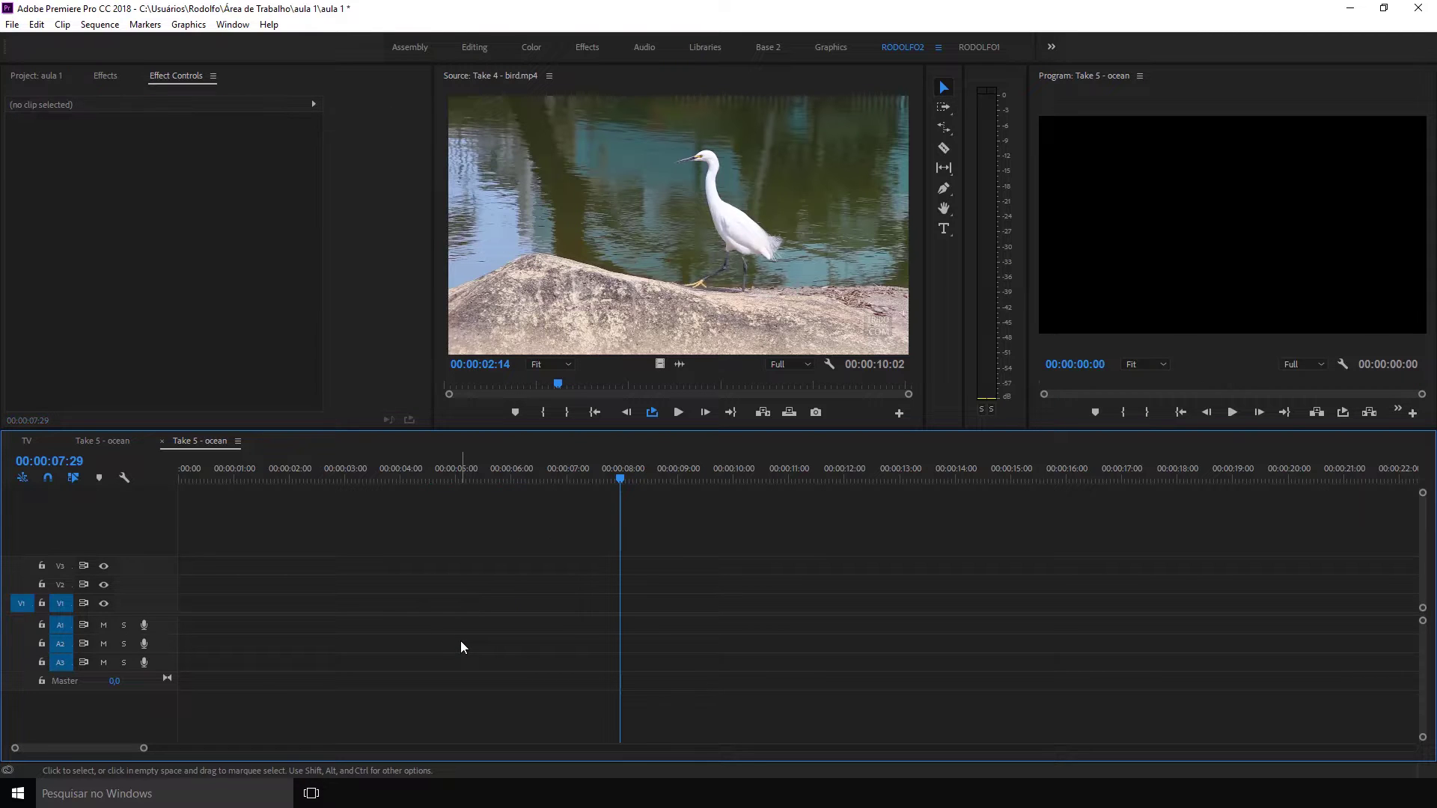
click(53, 76)
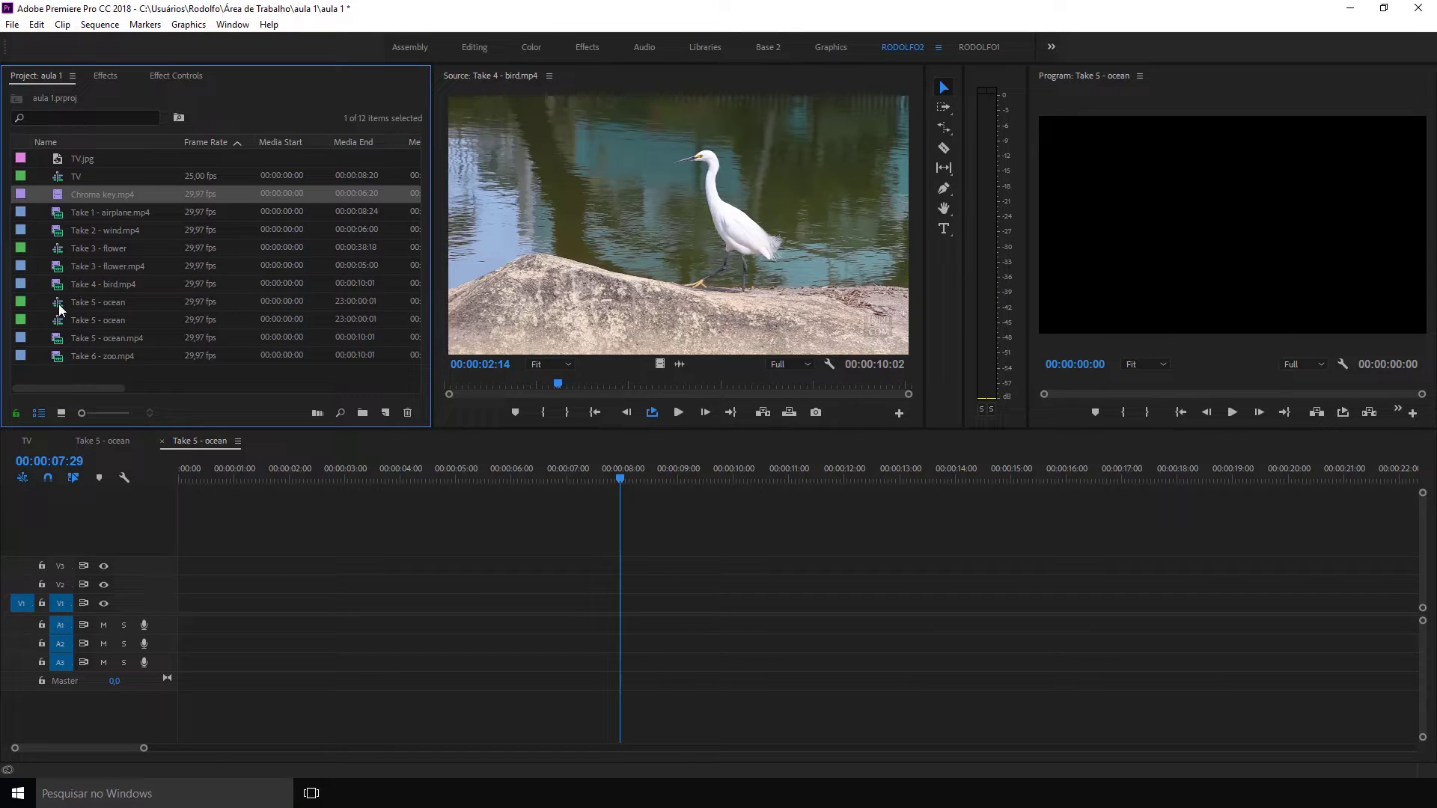
key(ctrl+z)
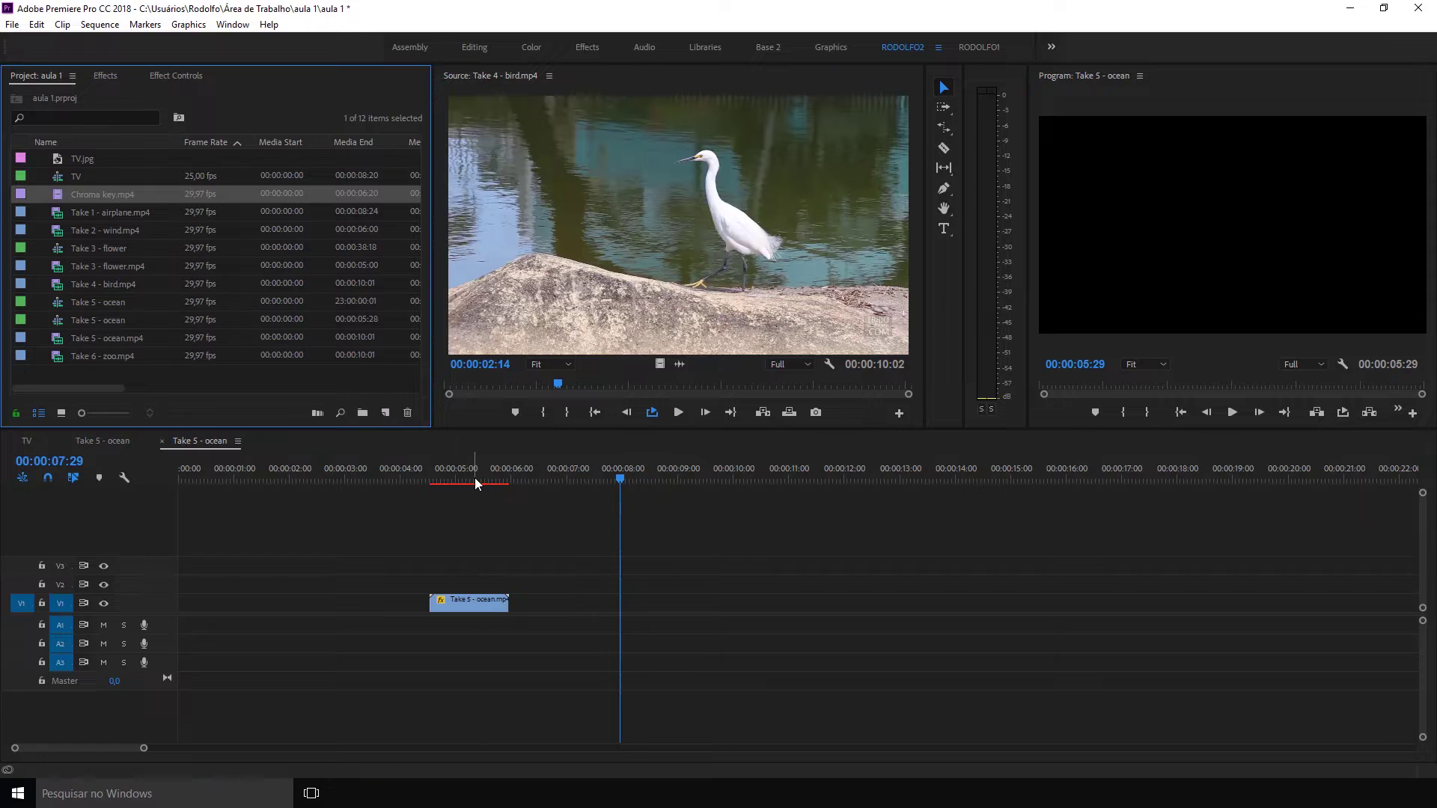
click(473, 478)
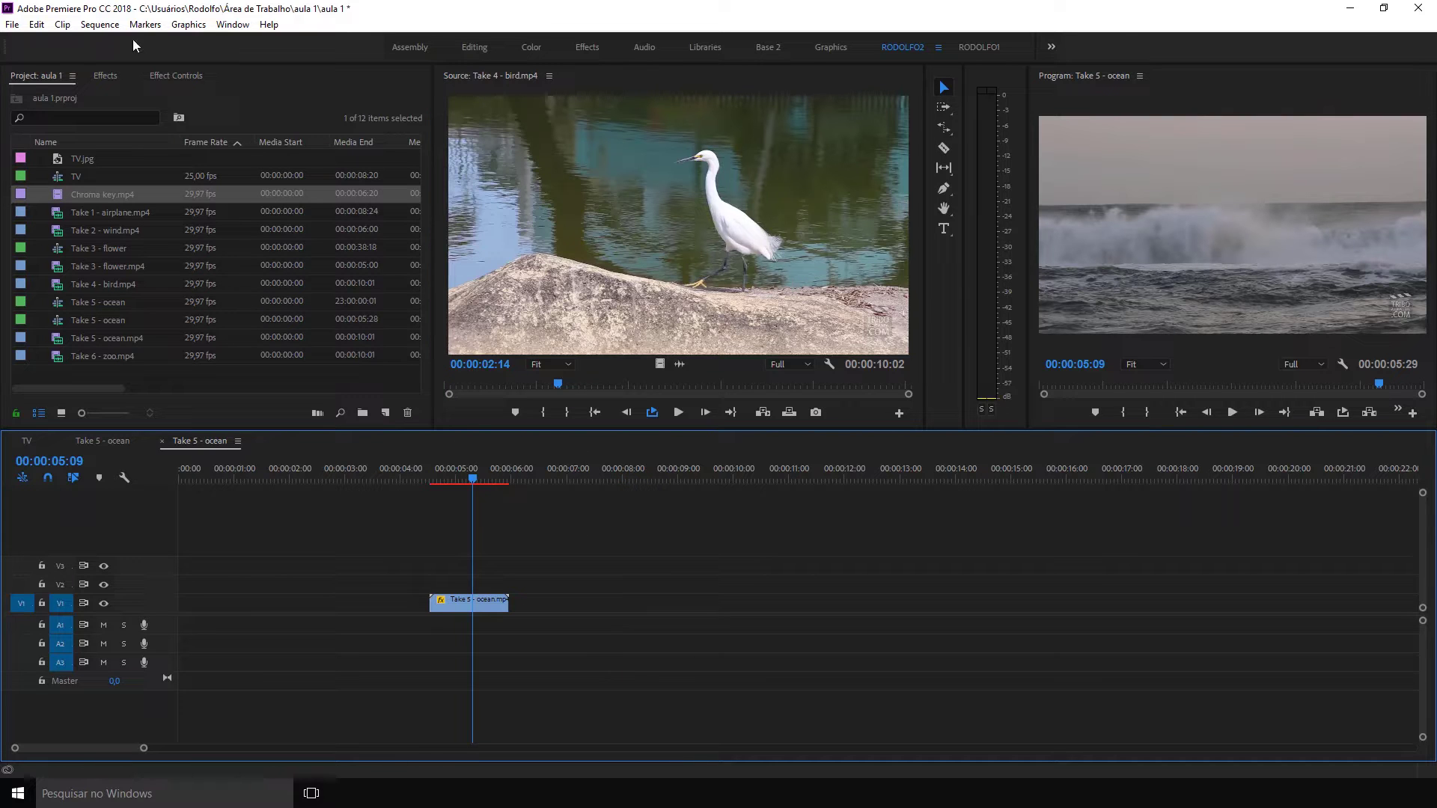
- Create a new legacy title, Title 06, and move its editor window down and right
click(14, 25)
mouse_move(112, 42)
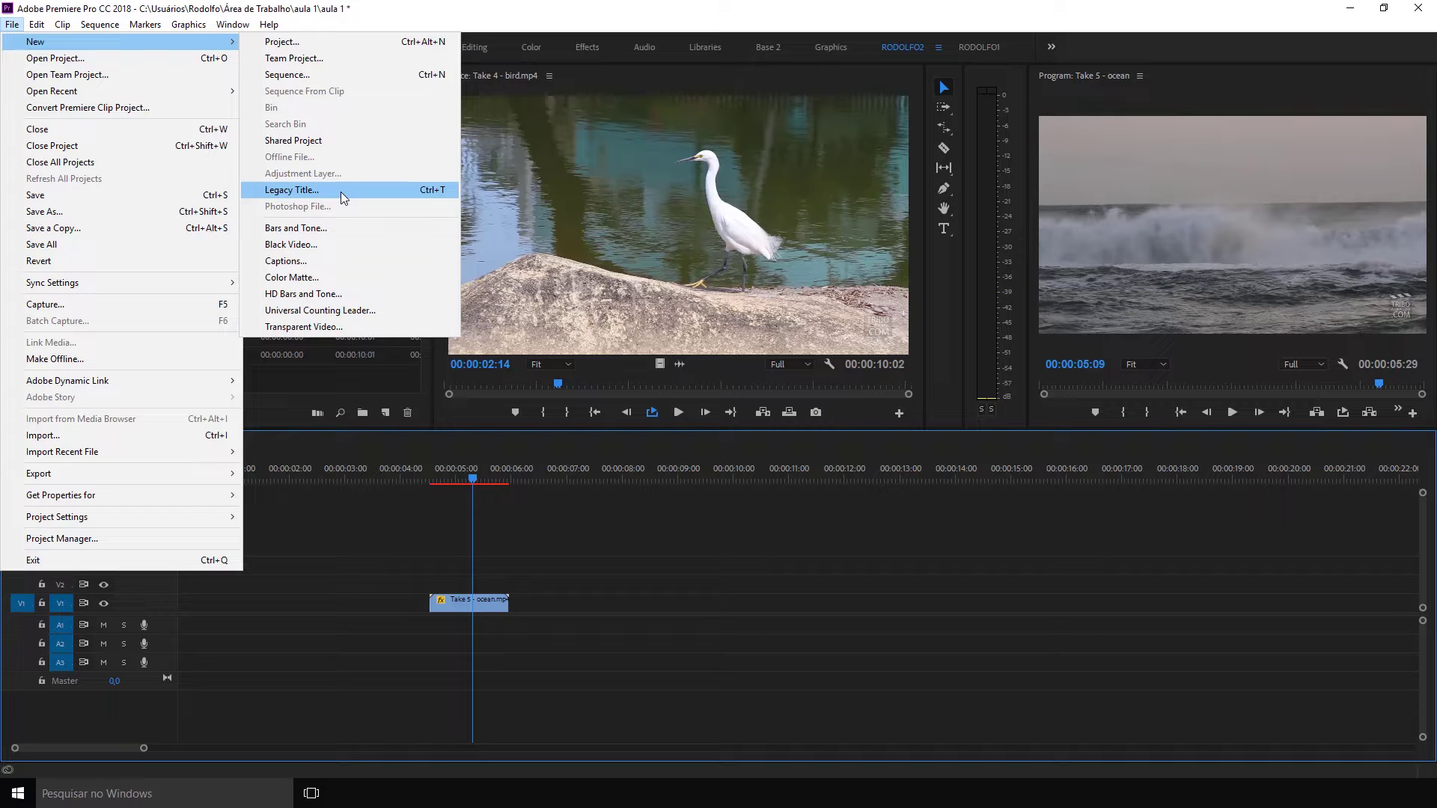
click(342, 197)
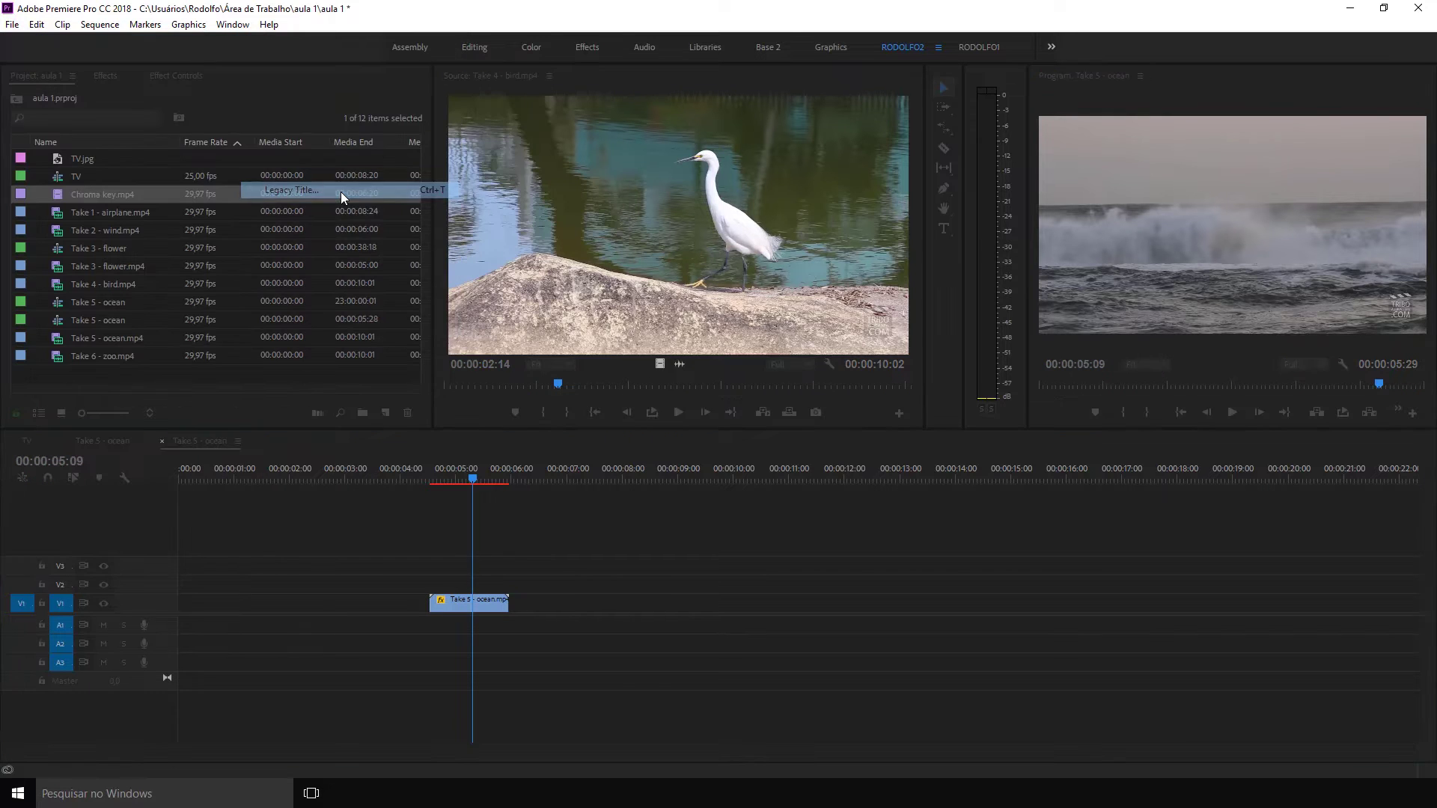
click(745, 466)
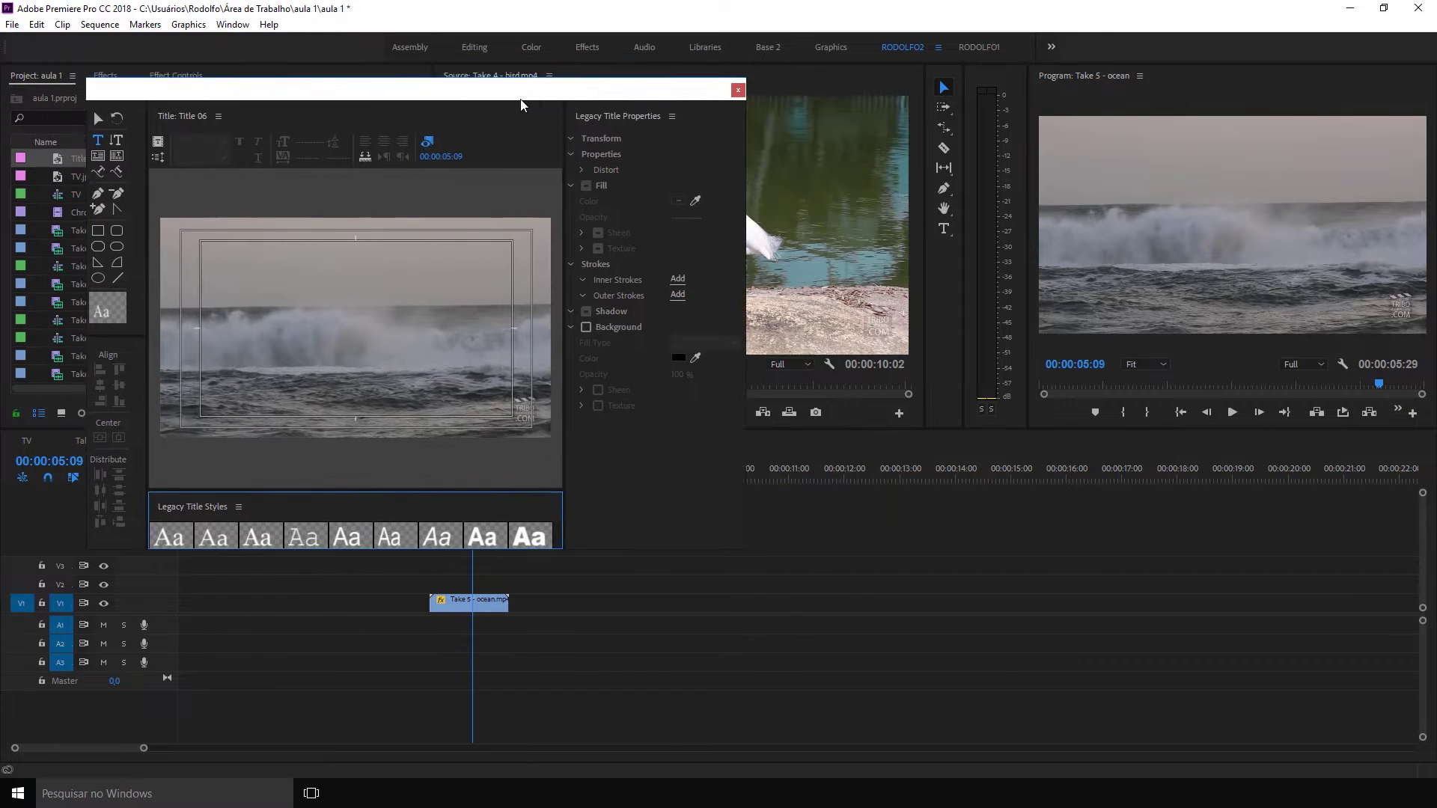
drag(414, 78, 575, 83)
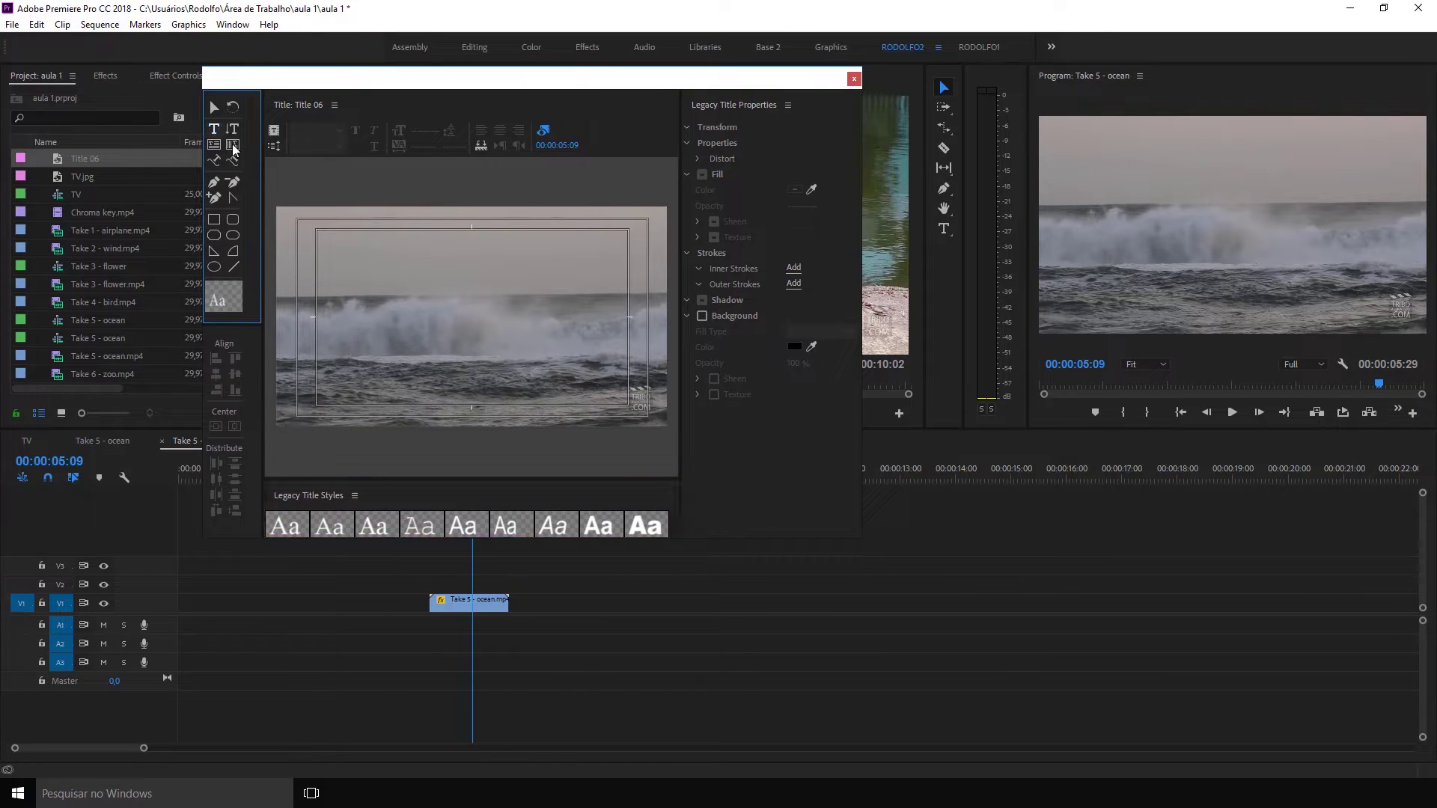
- Type test text on the title canvas, then select and delete it
click(370, 269)
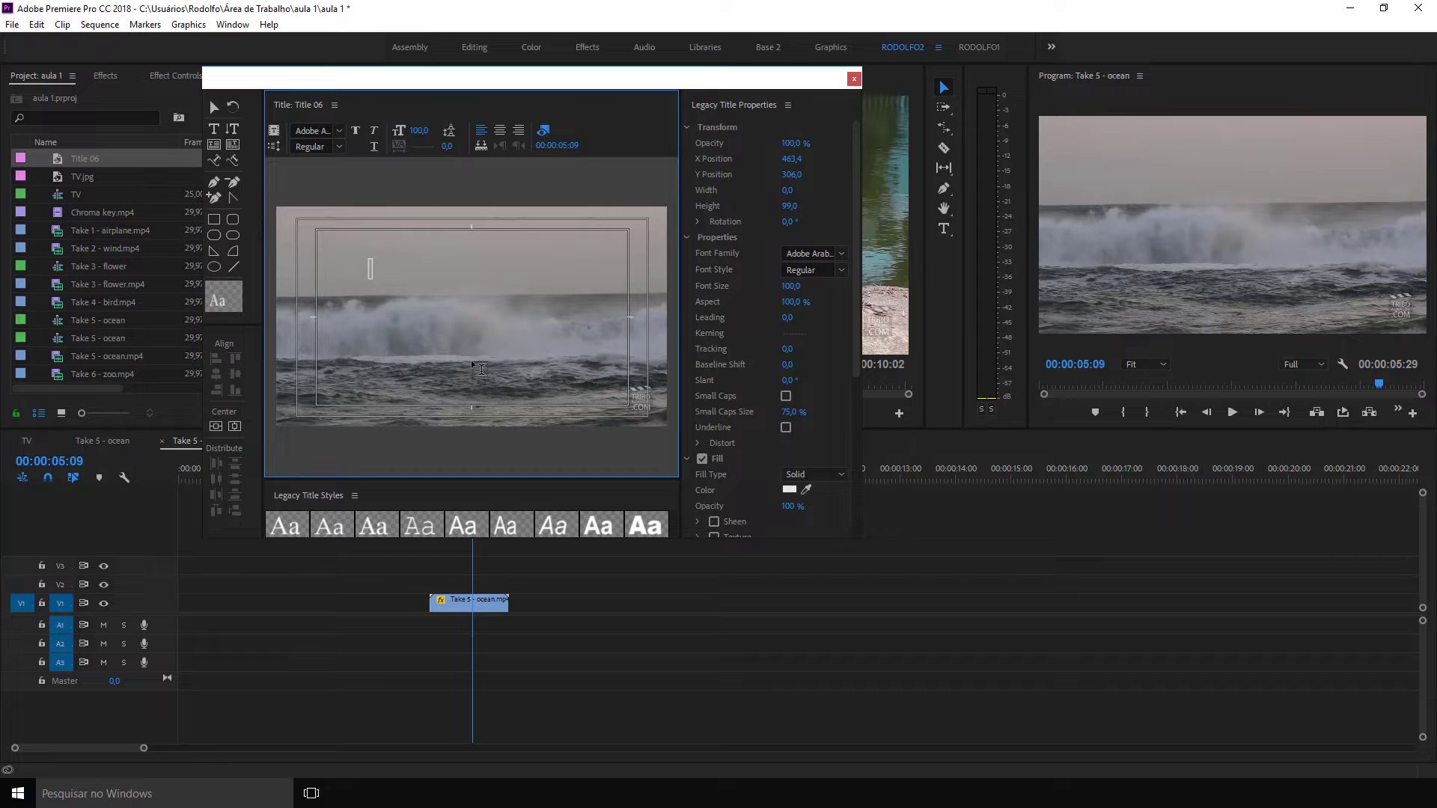
text(hdfçlhkdfçhlkdfç)
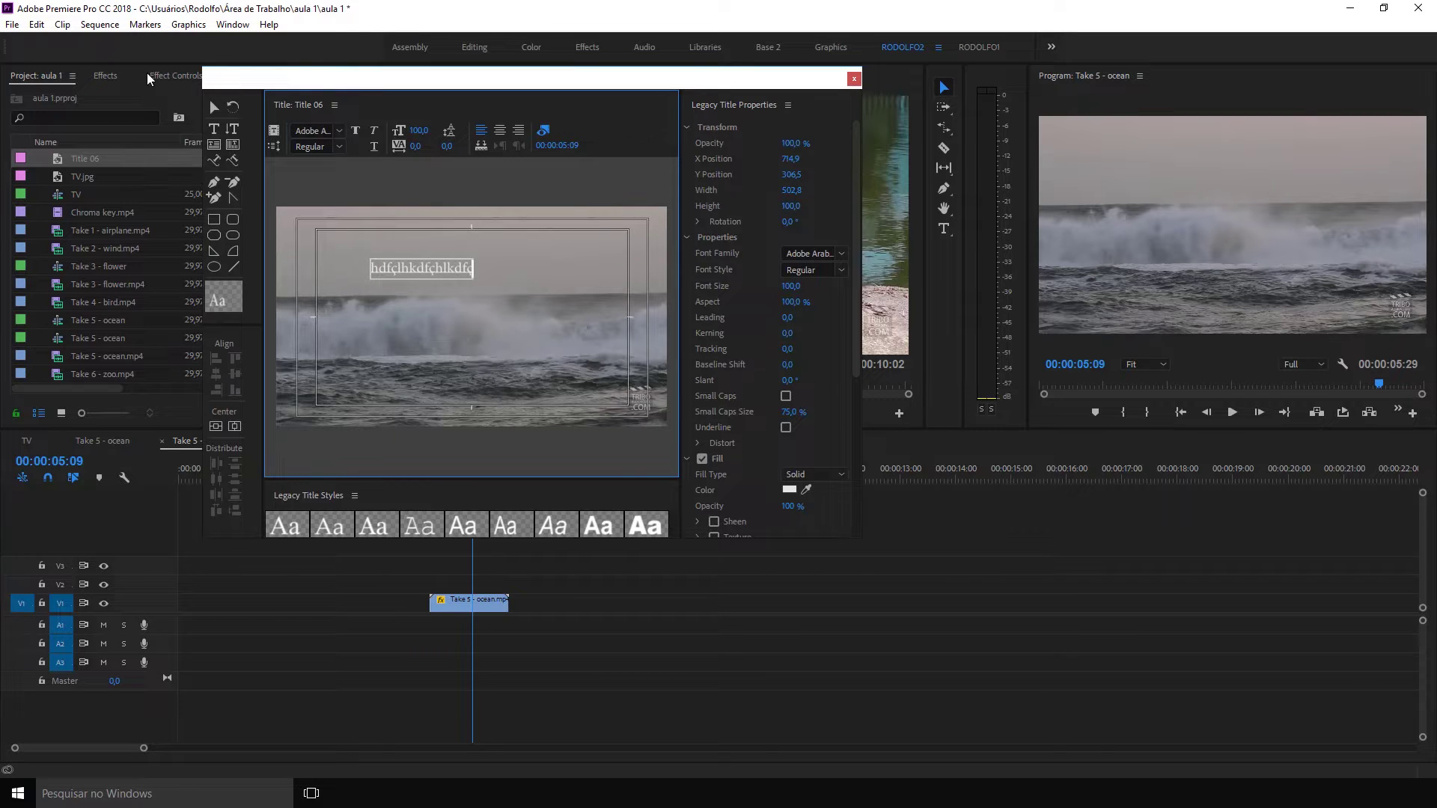
click(214, 108)
key(Delete)
- Draw an area text box with test text, delete it, and place a new insertion point near the top-left
key(t)
drag(371, 245, 528, 337)
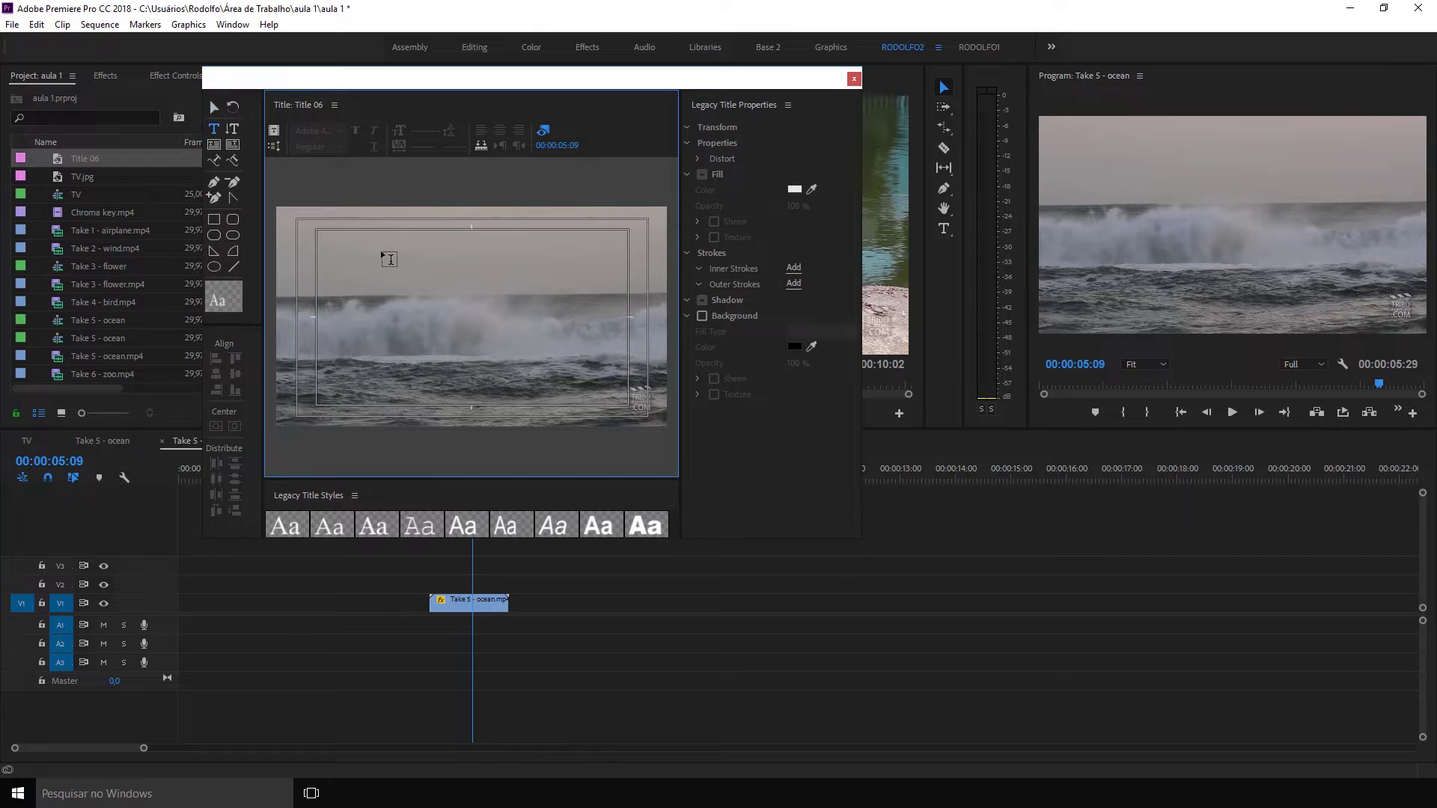
text(gsdgdsgdssg)
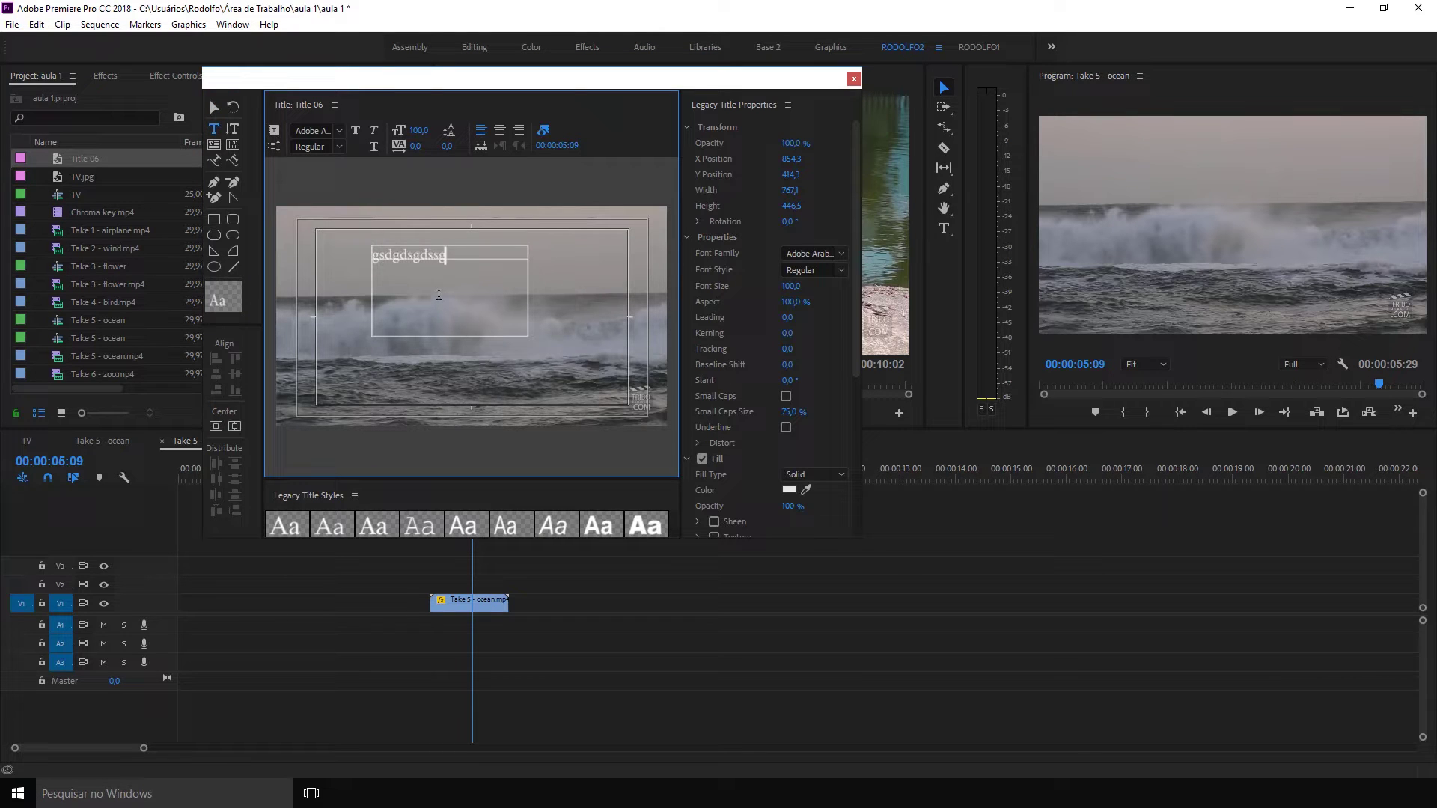
text(sdgsdgsdgsdgdsgsdgdsgs)
click(215, 108)
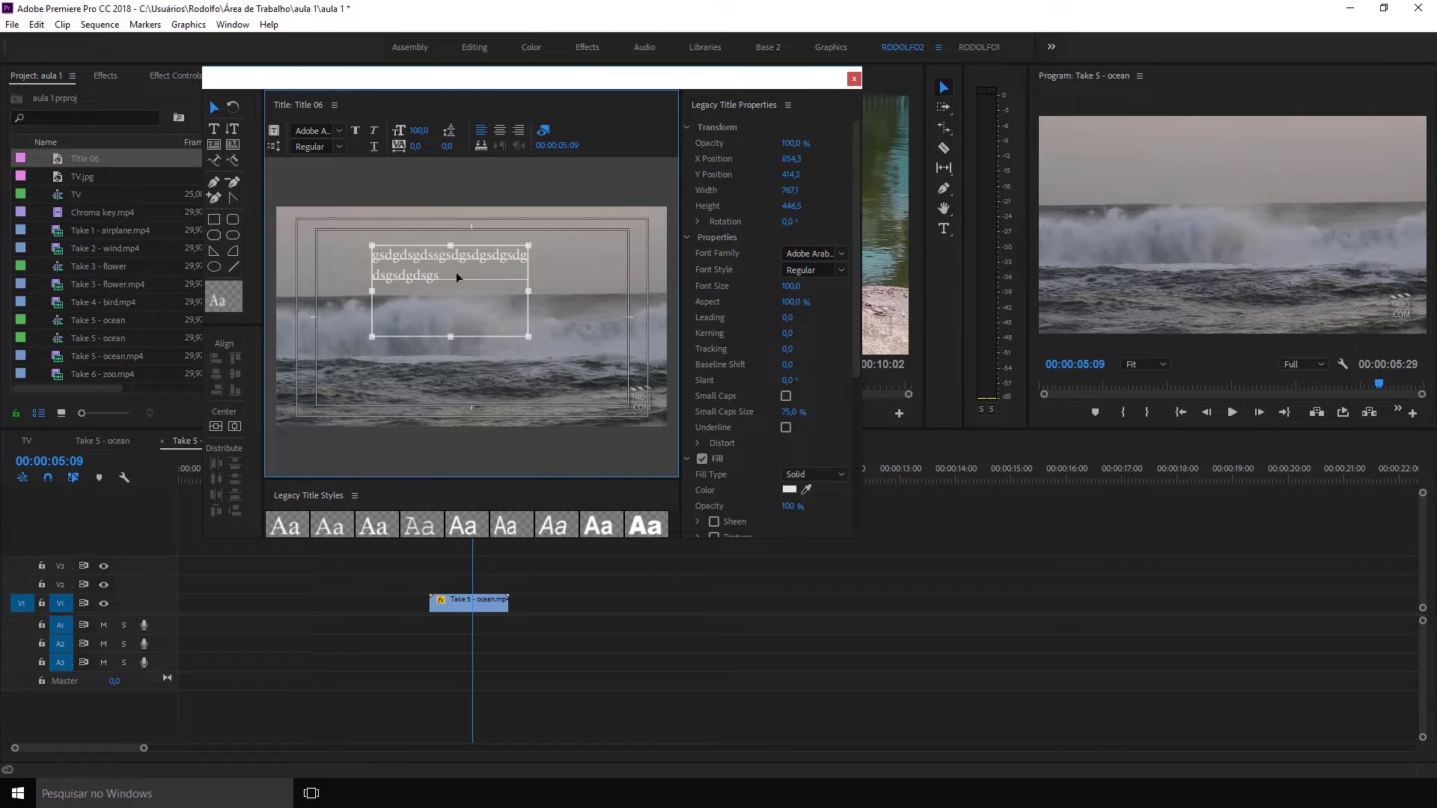
key(Delete)
click(214, 128)
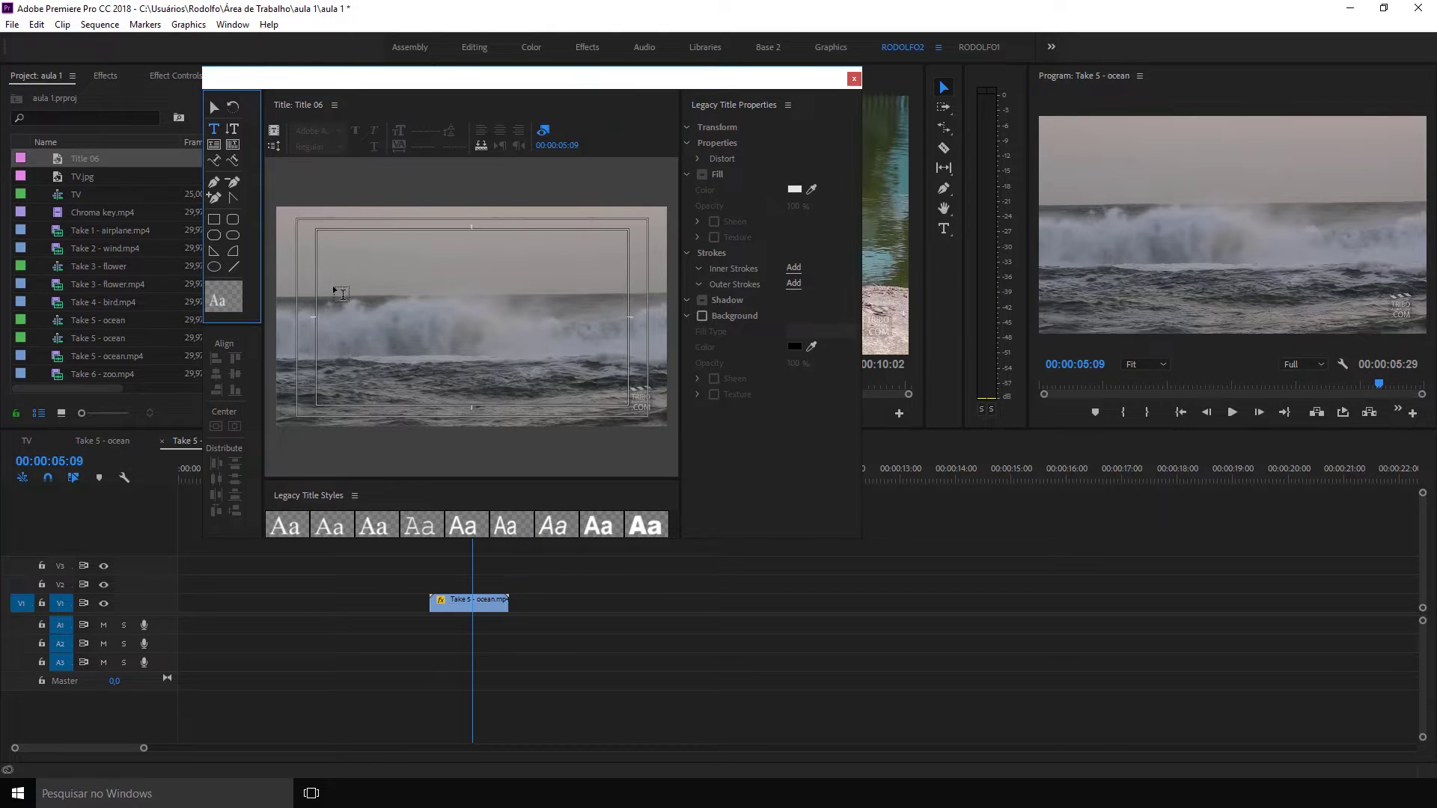
click(353, 259)
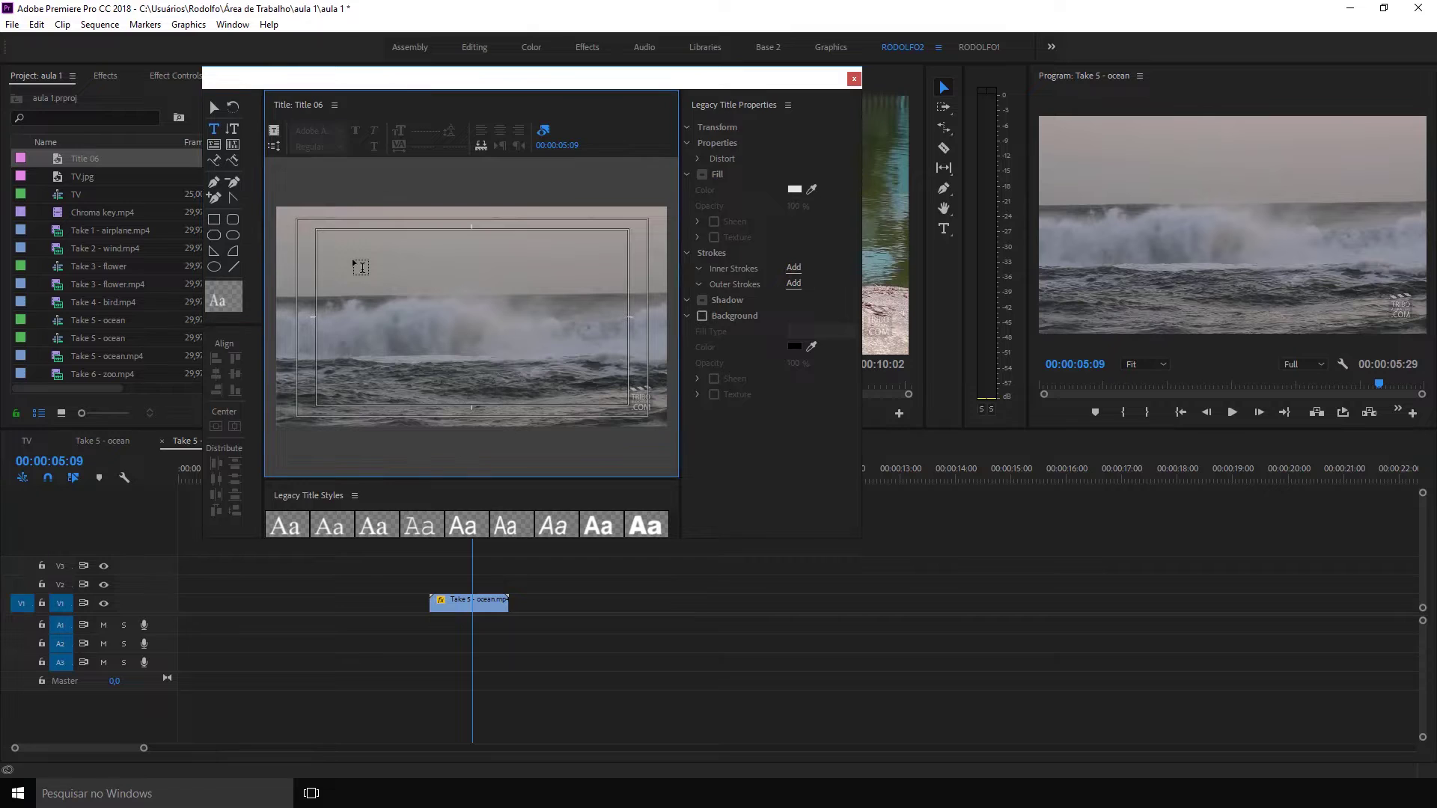
- Type RODOLFO as the title text, correcting a typo along the way
text(R)
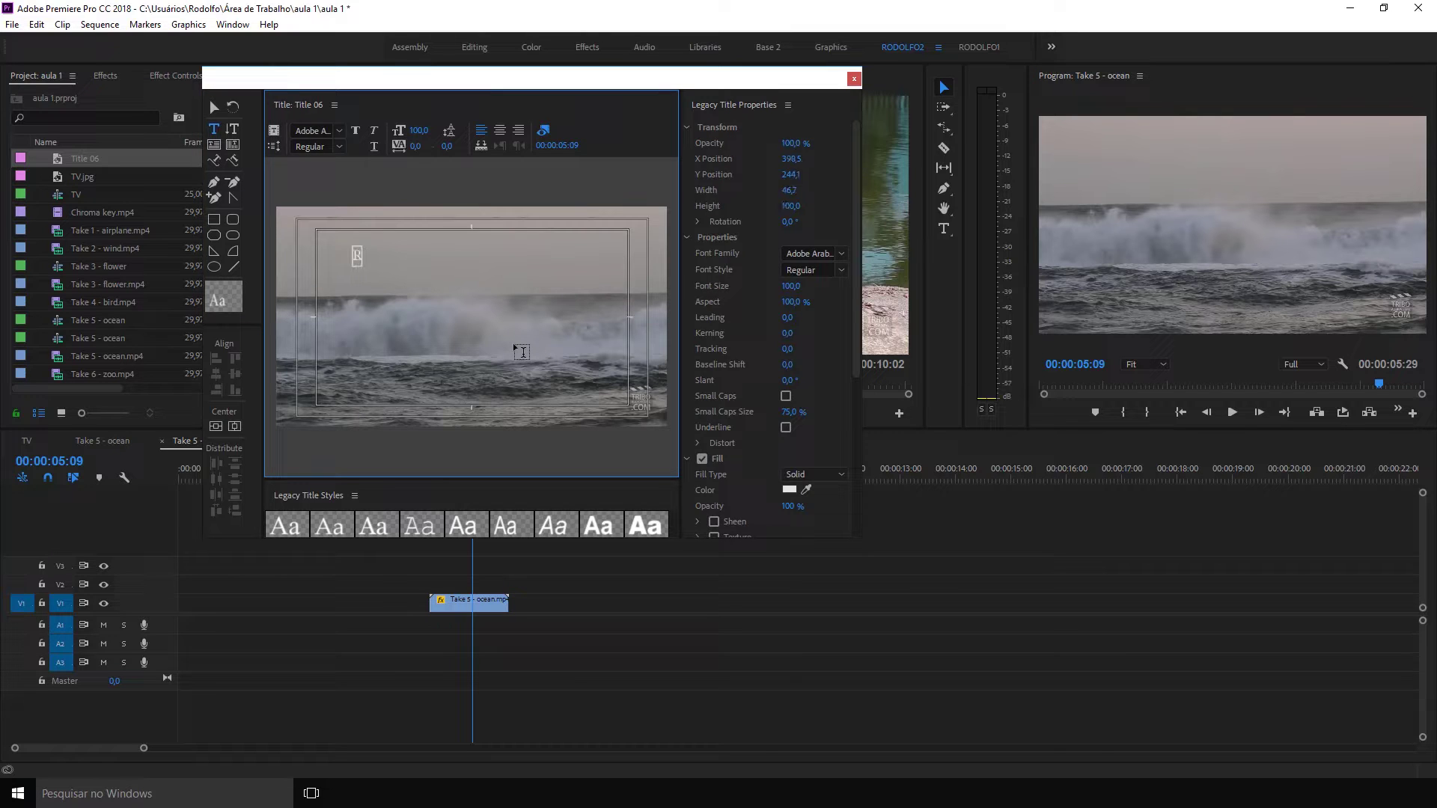
text(DL)
key(BackSpace)
key(BackSpace)
text(ODOLFO)
- Enlarge RODOLFO to font size 376.9 and move it down over the waves, undoing a trial rotation
click(213, 107)
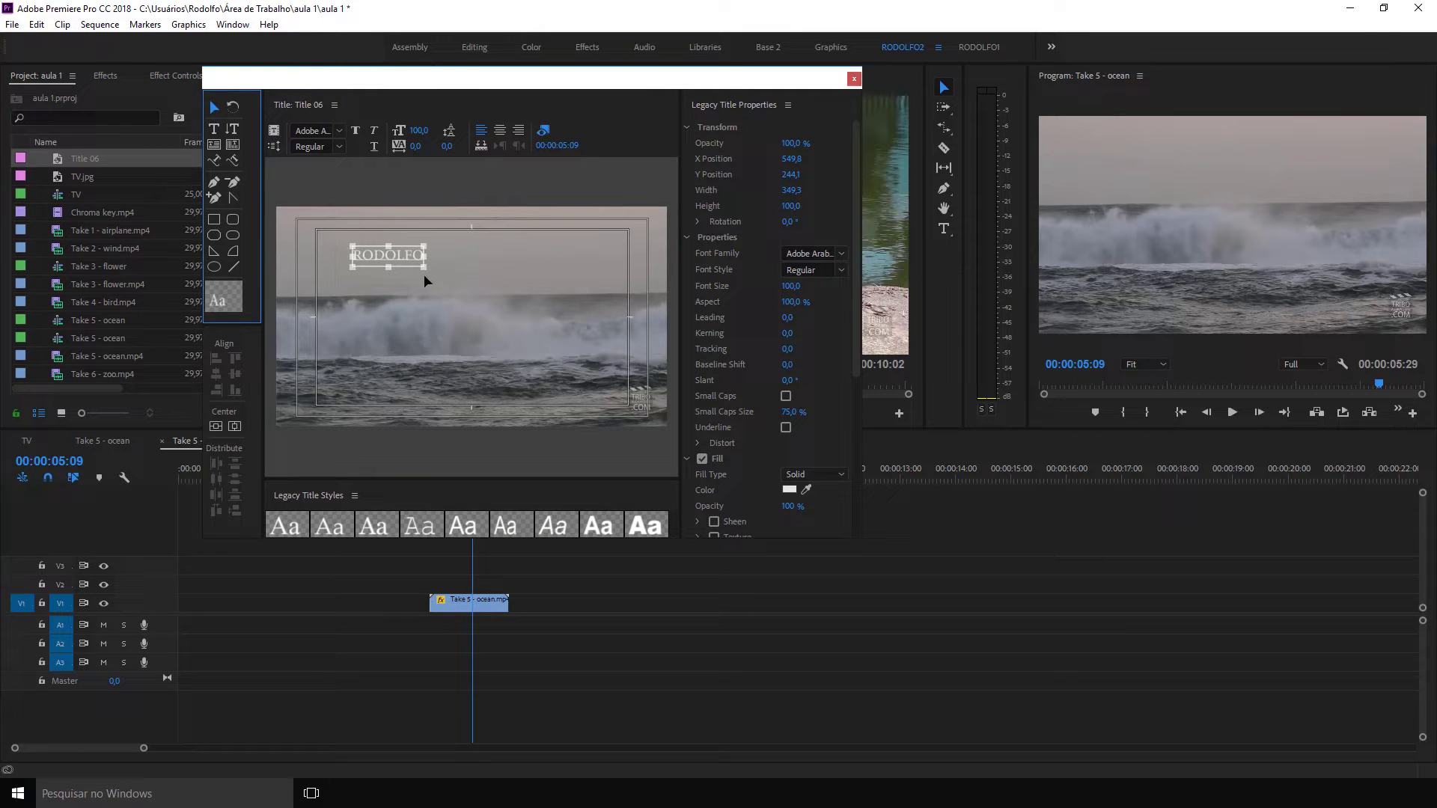
drag(426, 267, 620, 401)
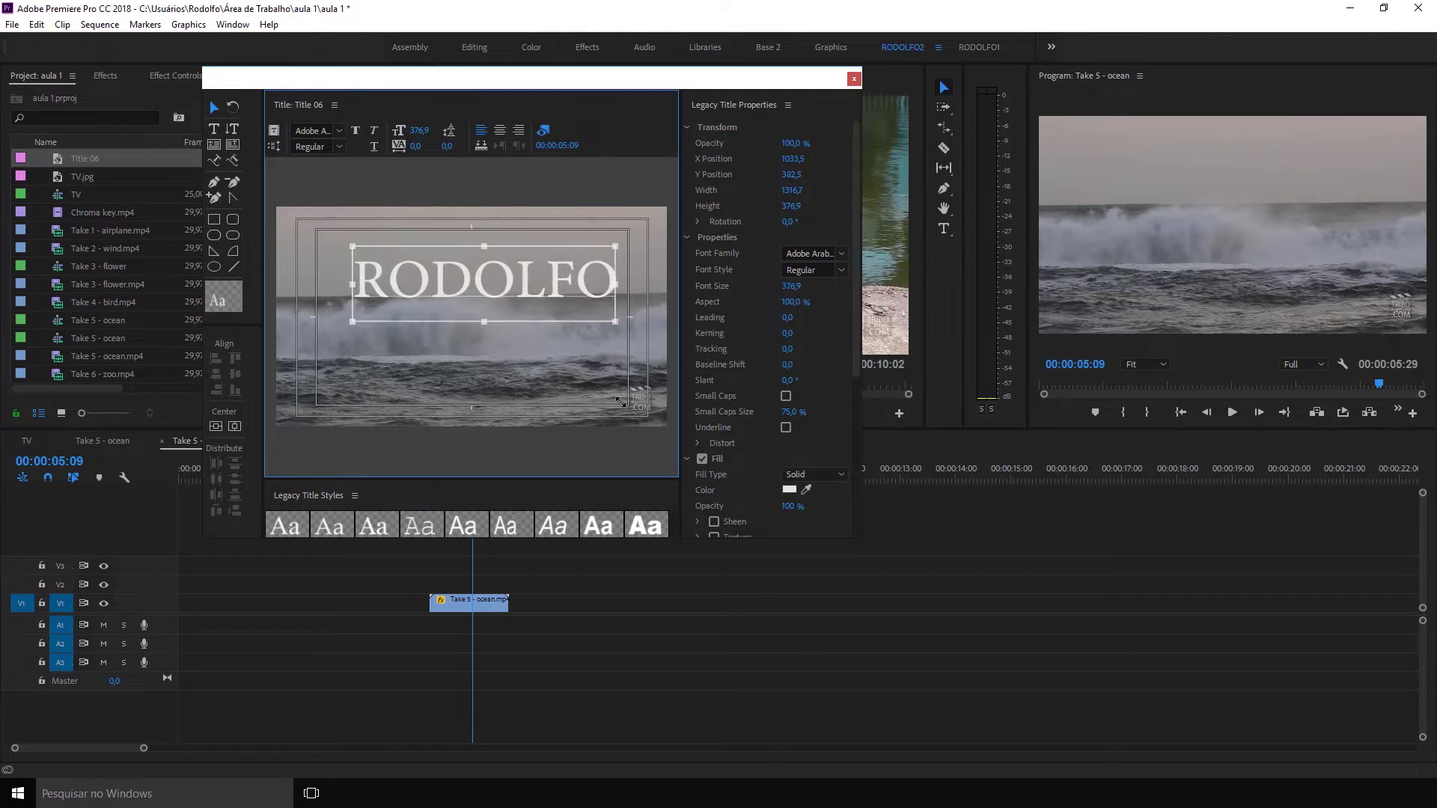
drag(530, 293, 518, 329)
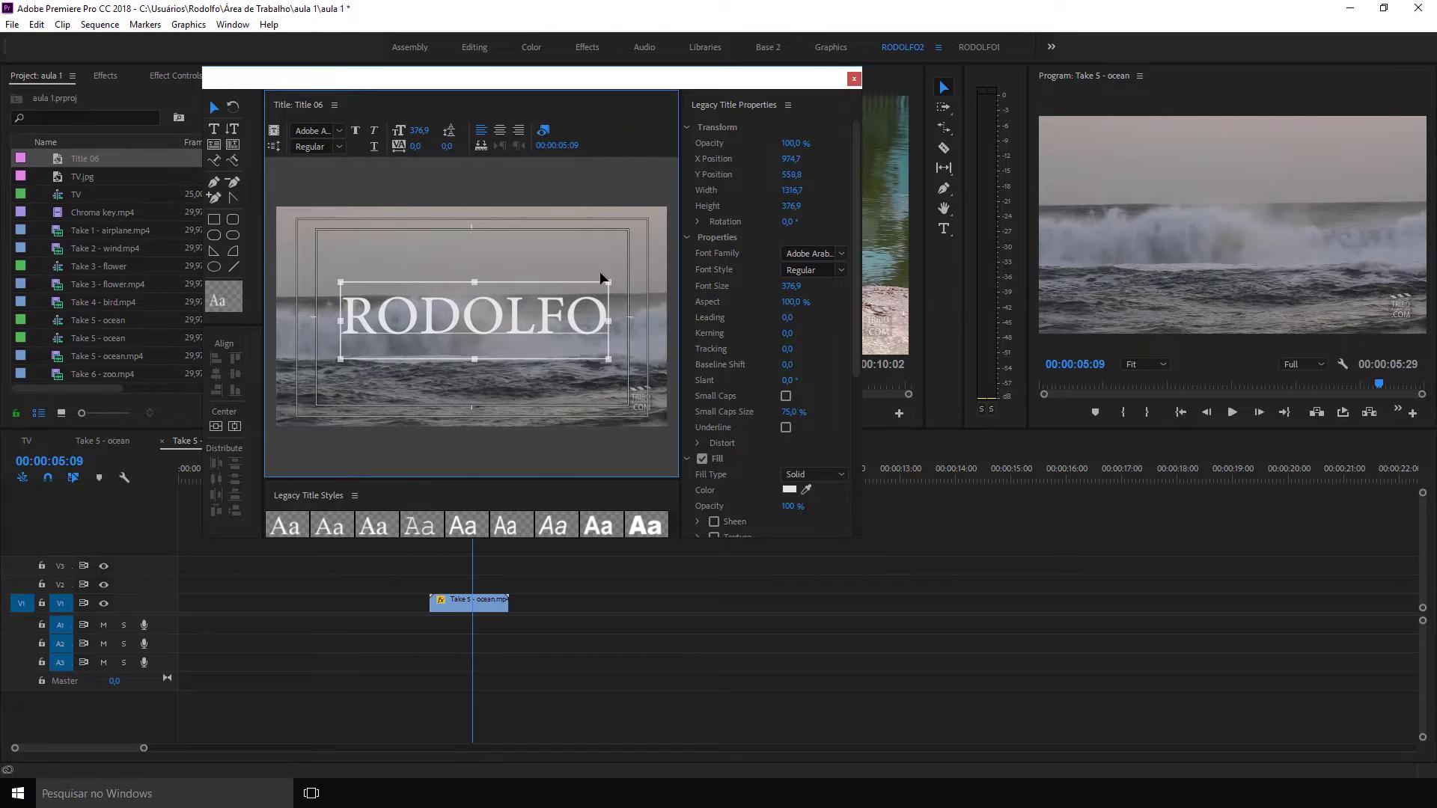
mouse_move(615, 276)
mouse_down()
mouse_move(594, 224)
mouse_move(455, 215)
mouse_move(571, 316)
mouse_up()
key(ctrl+z)
- Step through several font families for the RODOLFO text
click(783, 255)
key(Down)
key(Down)
key(Down)
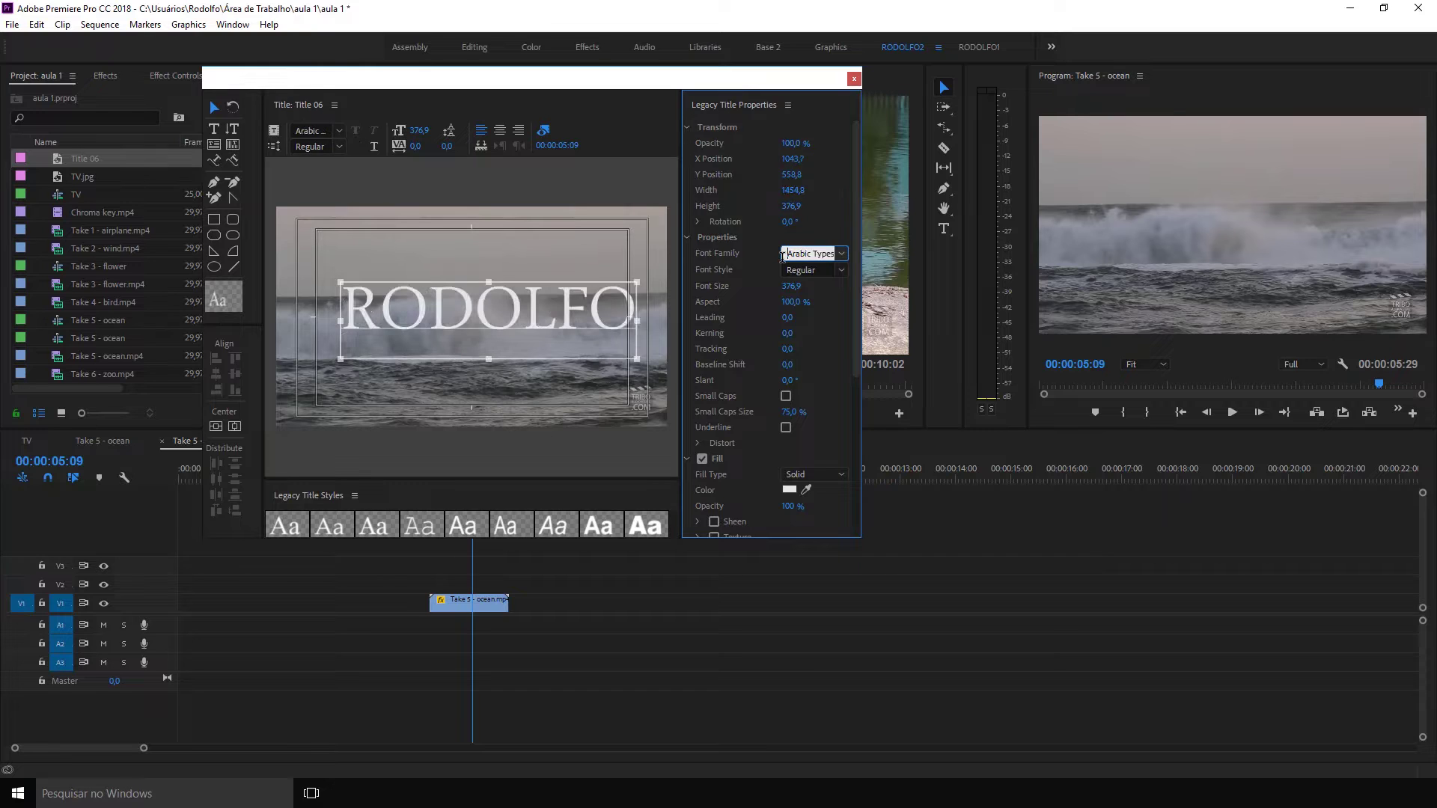
key(Down)
key(Down)
key(Down)
key(Down)
key(Down)
key(Down)
key(Down)
key(Down)
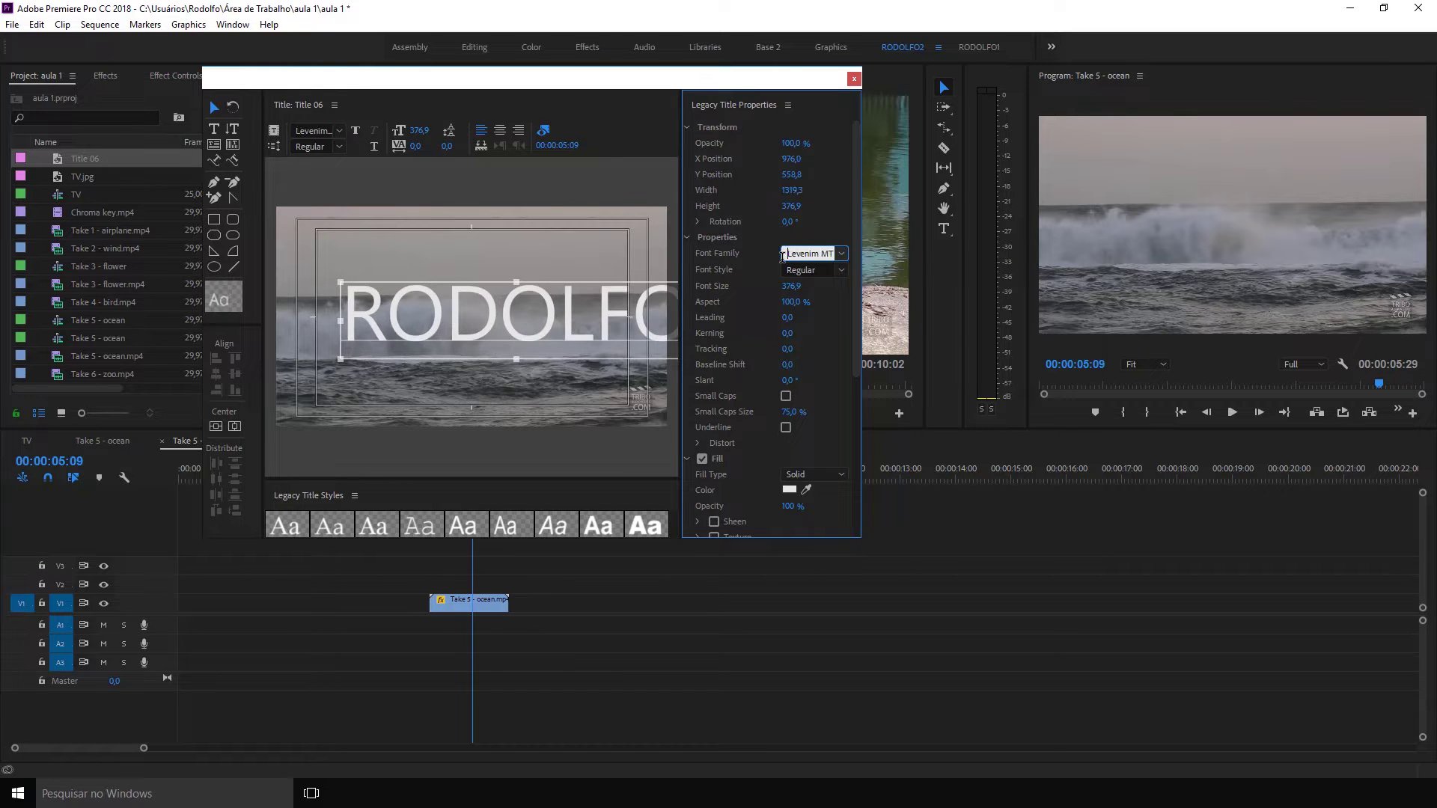
key(Down)
key(Down)
key(Down)
key(Down)
key(Up)
key(Up)
key(Up)
key(Up)
key(Up)
key(Up)
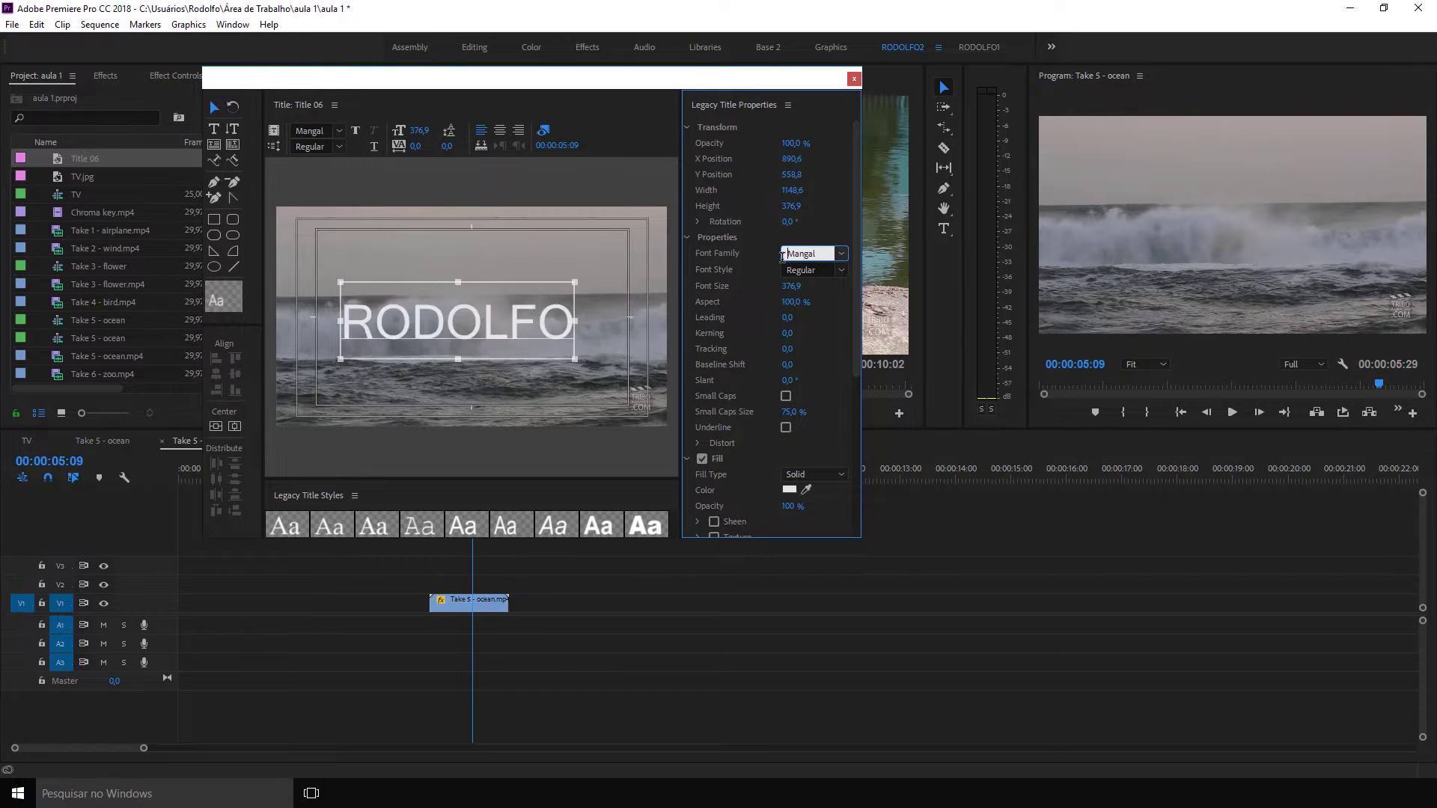
key(Up)
key(Up)
key(Up)
key(Up)
key(Up)
key(Up)
key(Up)
key(Up)
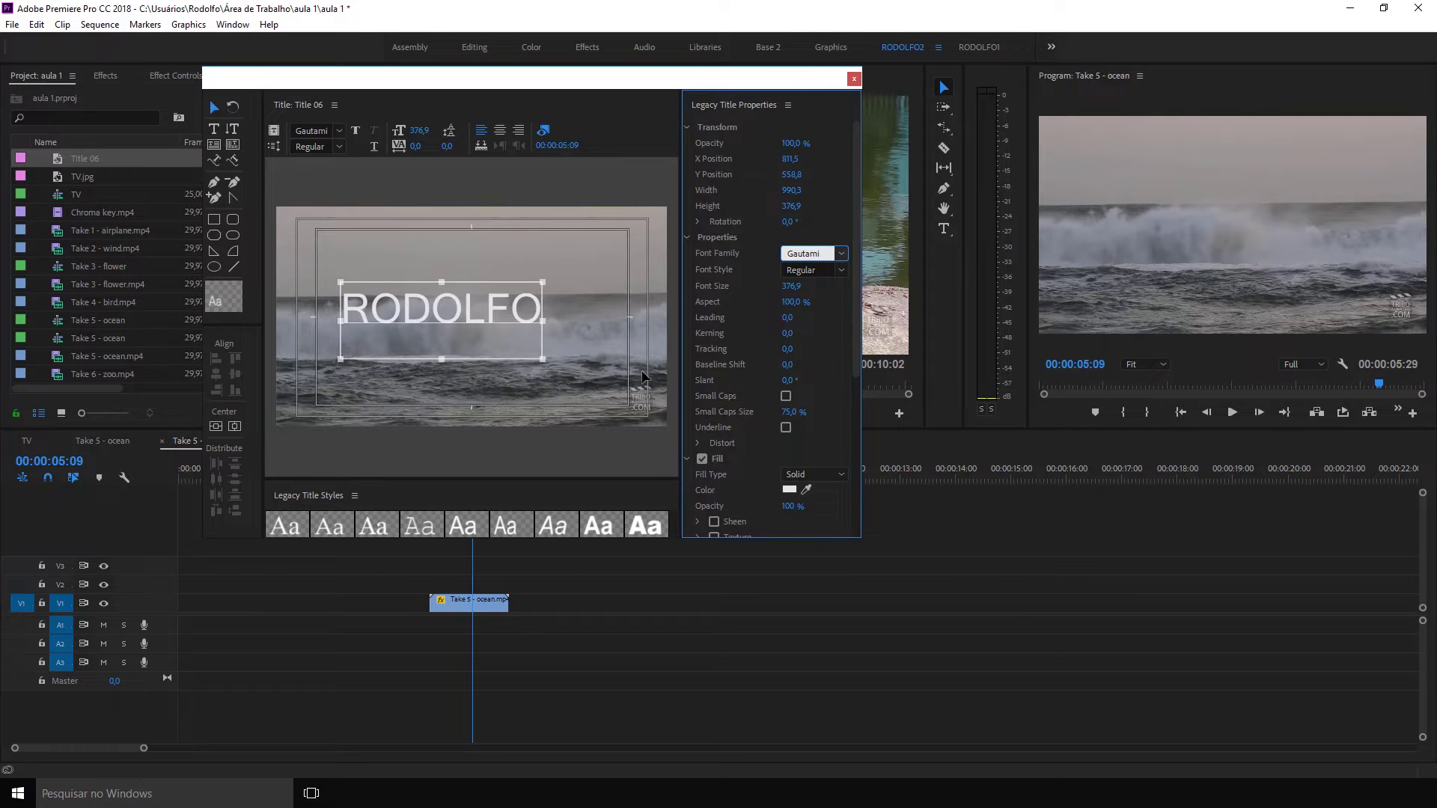
- Try a dark red fill on RODOLFO, undo it, and nudge the text up and right
click(789, 489)
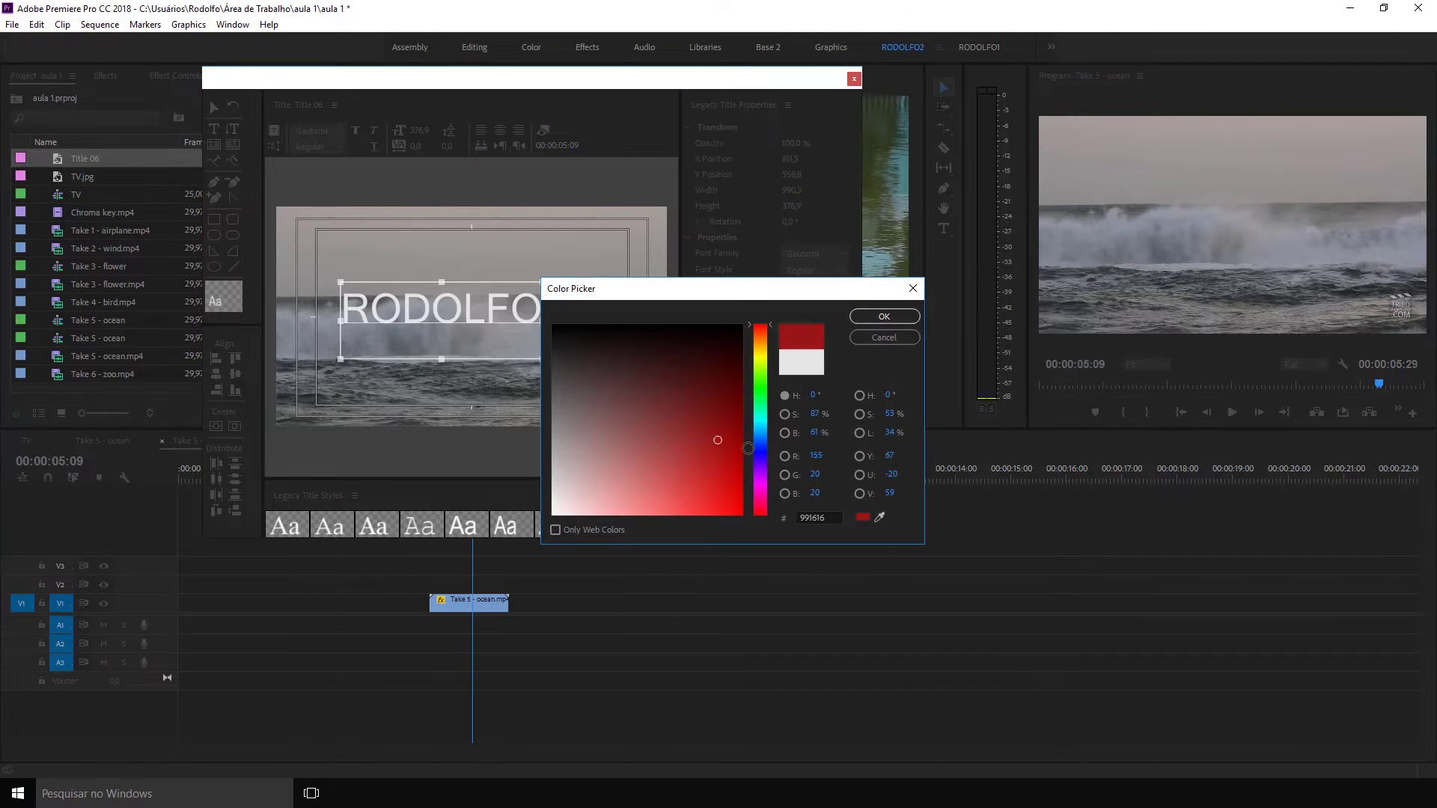
drag(718, 436, 741, 449)
click(877, 320)
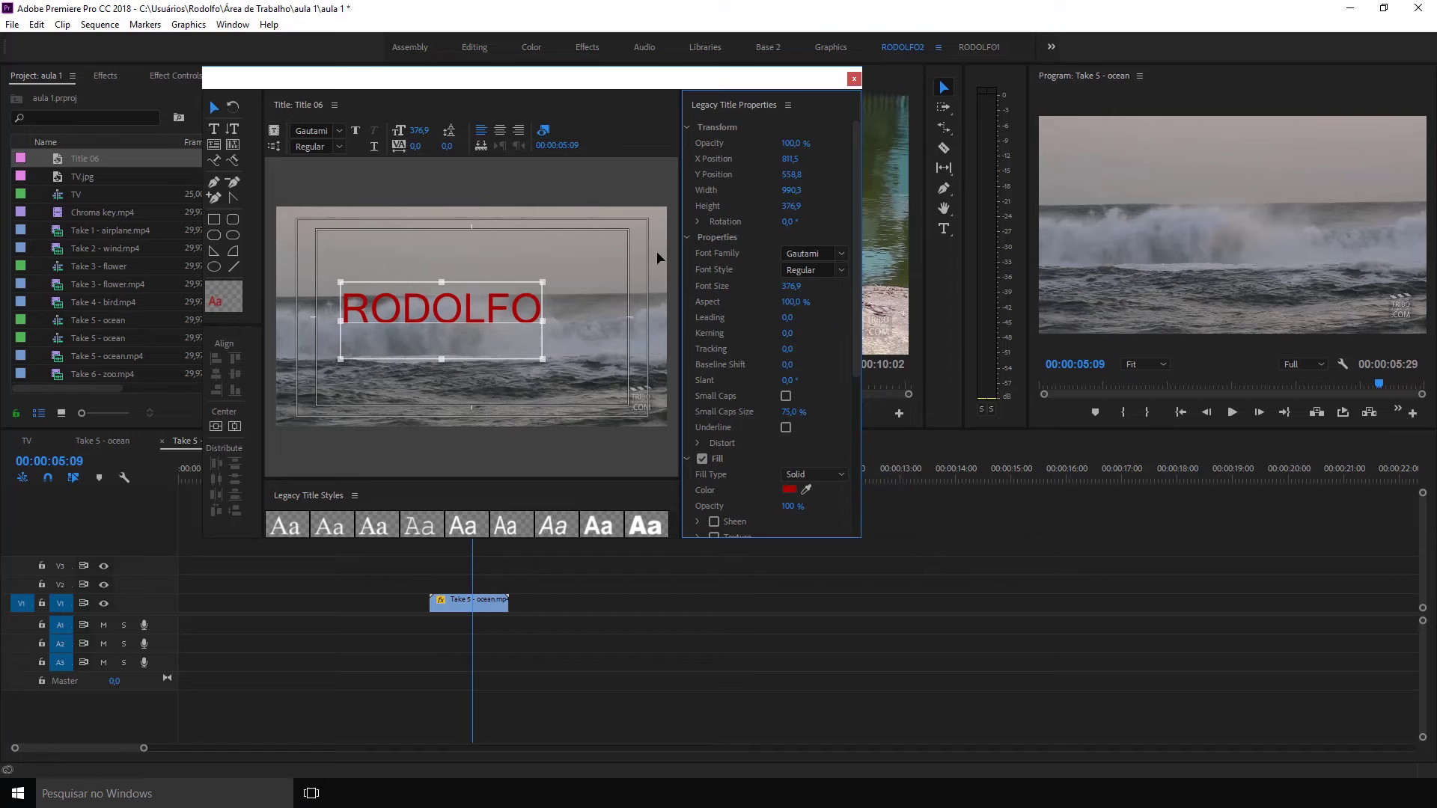
key(ctrl+z)
click(526, 302)
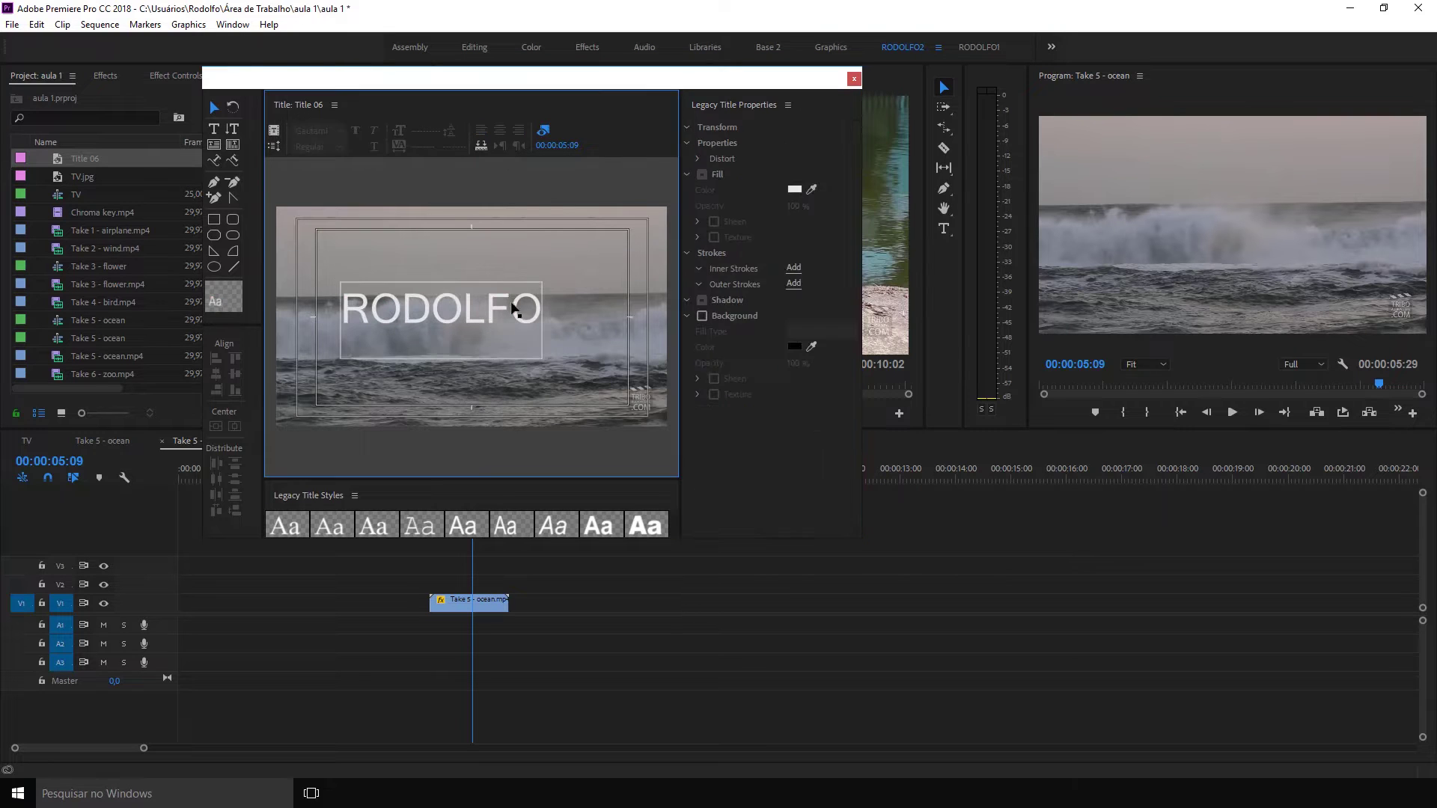
key(ctrl+z)
drag(526, 302, 538, 294)
- Set the font to Impact, shrink RODOLFO to size 236.7 and centre it over the waves
click(805, 253)
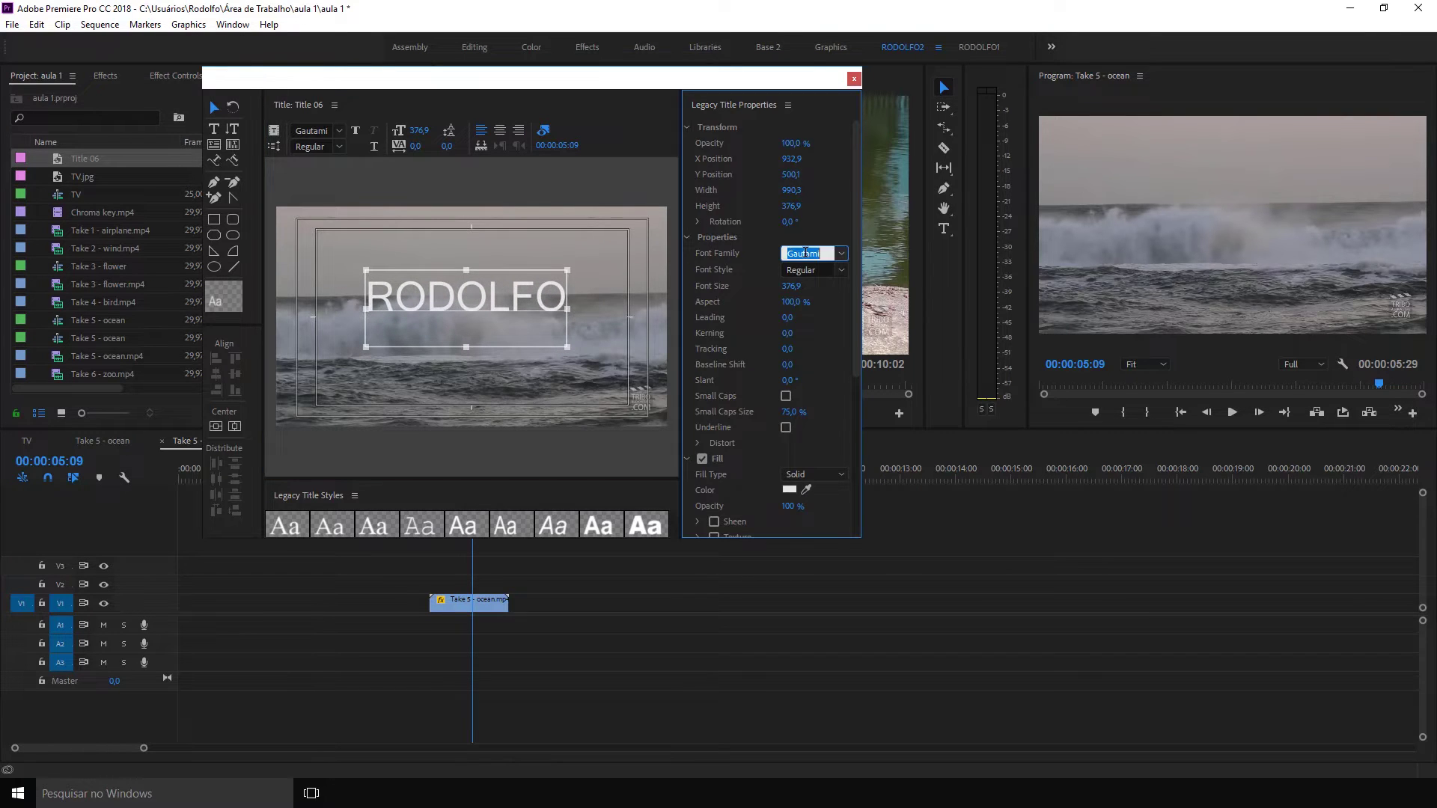
text(Impact)
key(Return)
drag(518, 313, 488, 330)
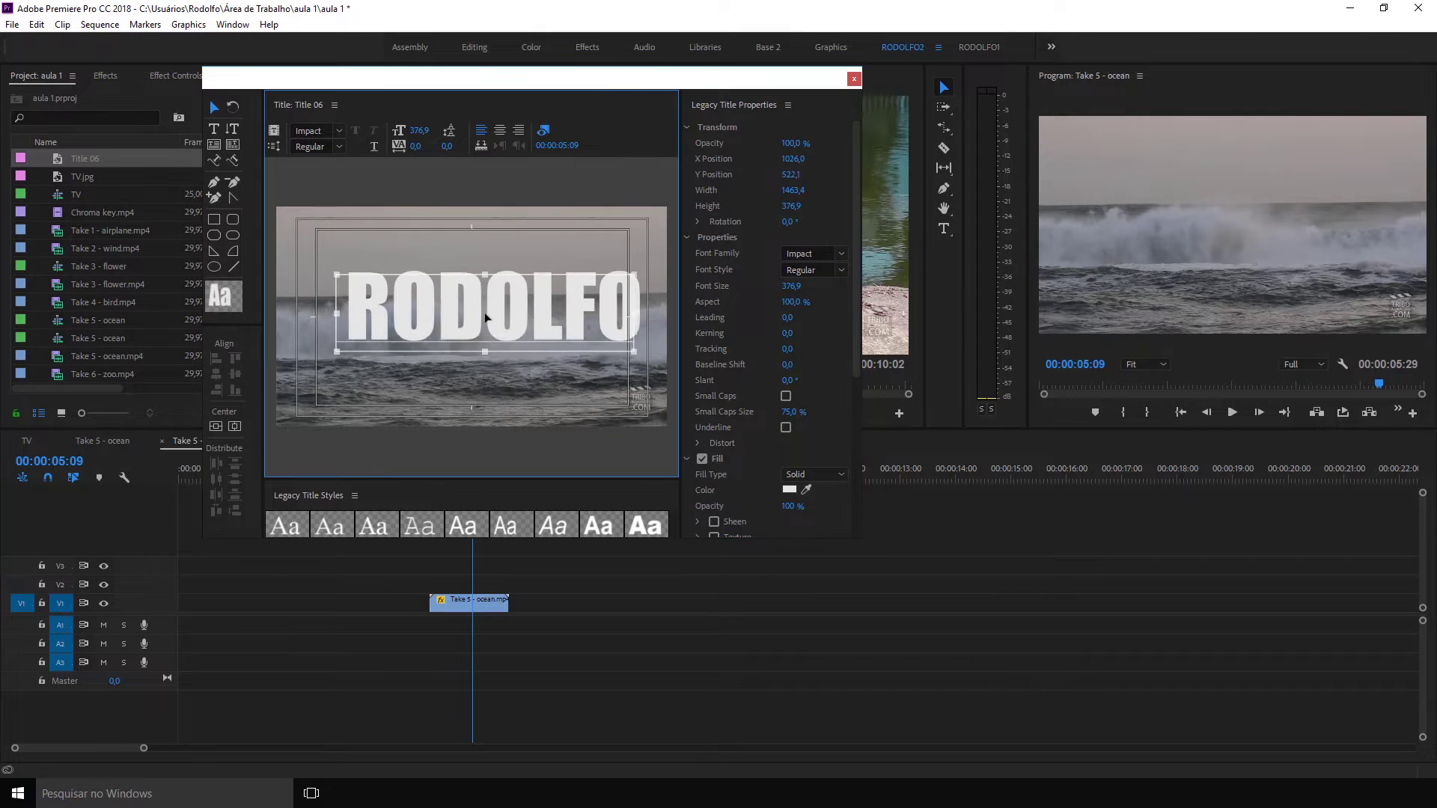
mouse_move(636, 363)
mouse_down()
mouse_move(503, 329)
mouse_move(523, 332)
mouse_up()
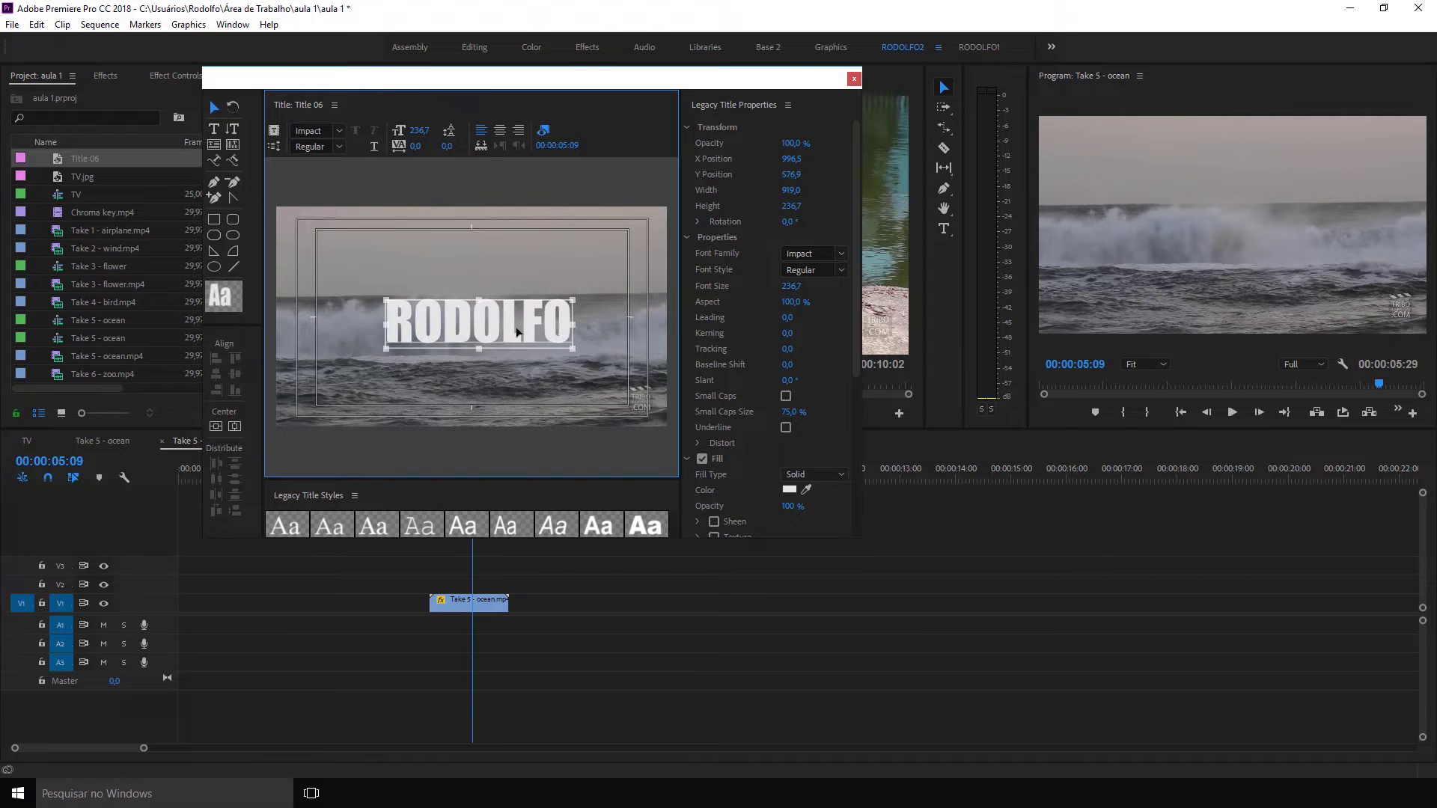
drag(852, 320, 856, 415)
scroll(786, 358, down, 2)
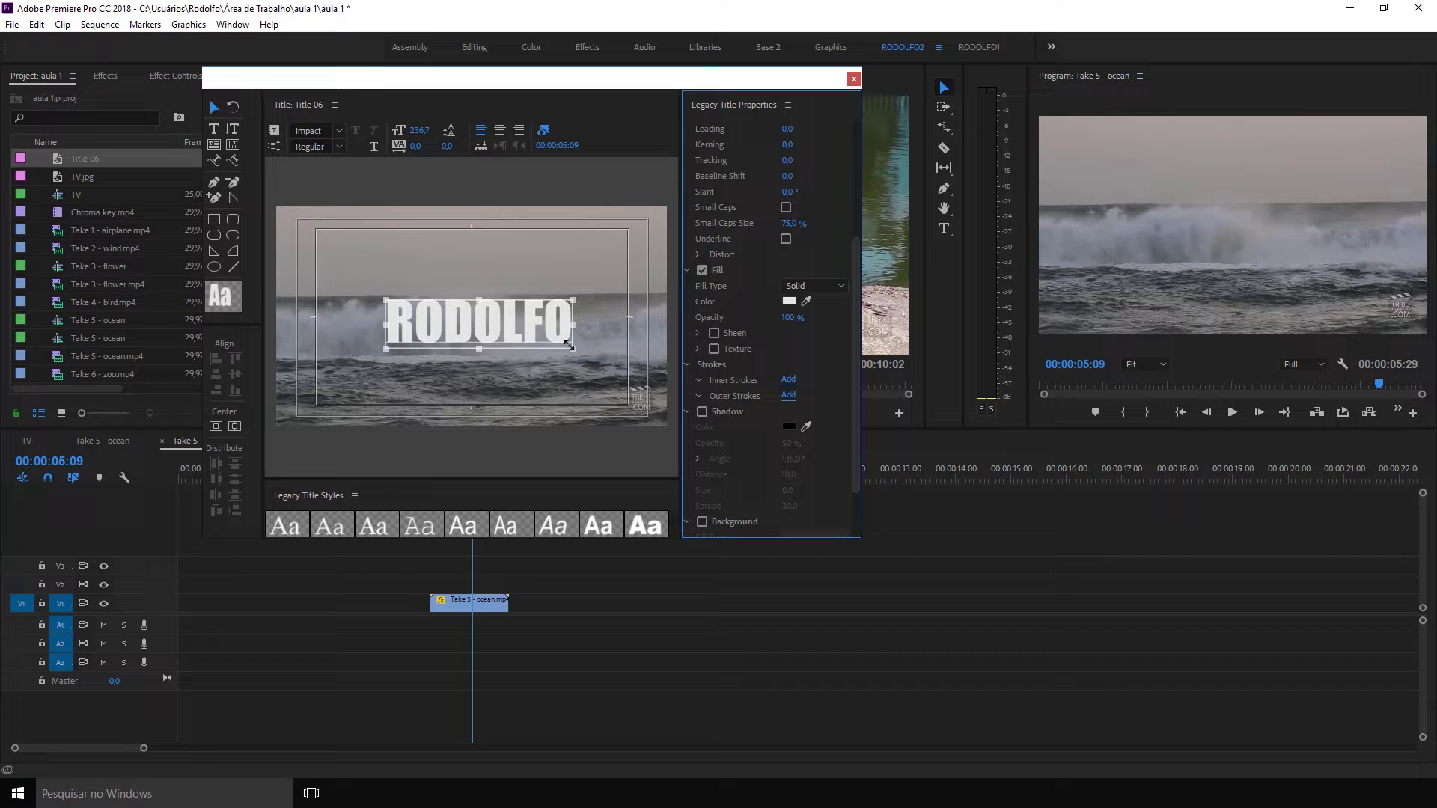
- Close the title editor, place Title 06 on V2 above the ocean clip, and preview it through 9:12
click(854, 78)
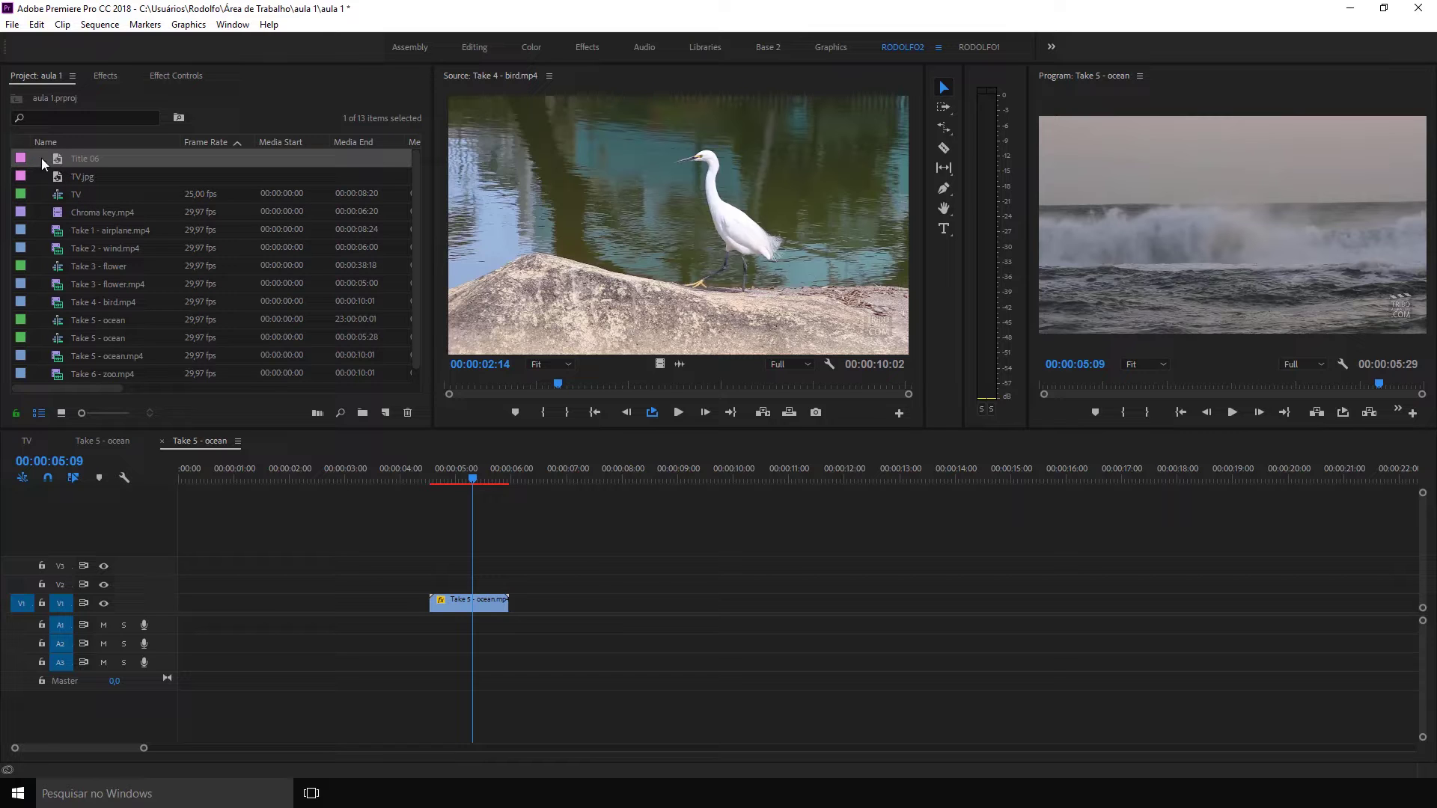
drag(56, 158, 437, 587)
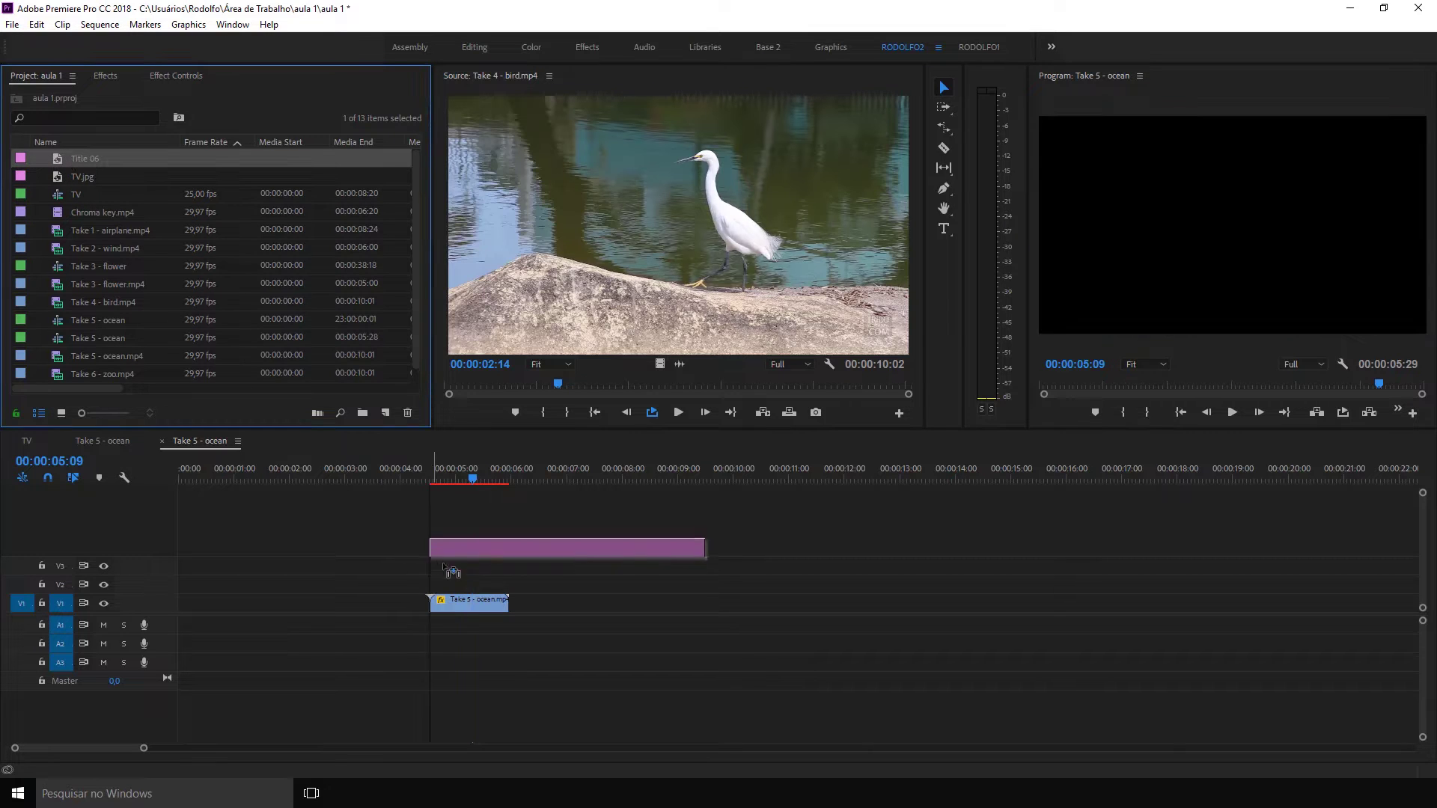
drag(466, 470, 497, 478)
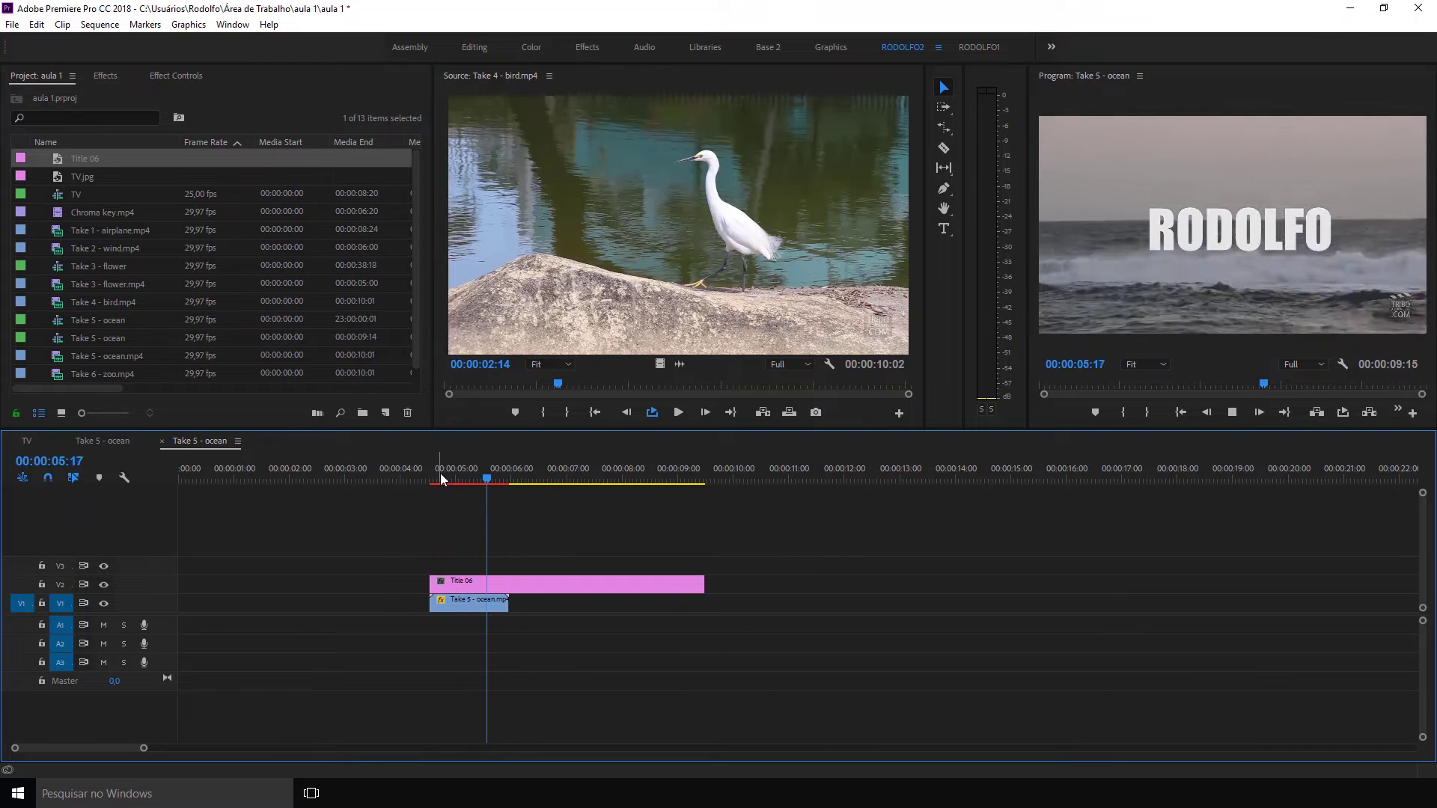
click(700, 464)
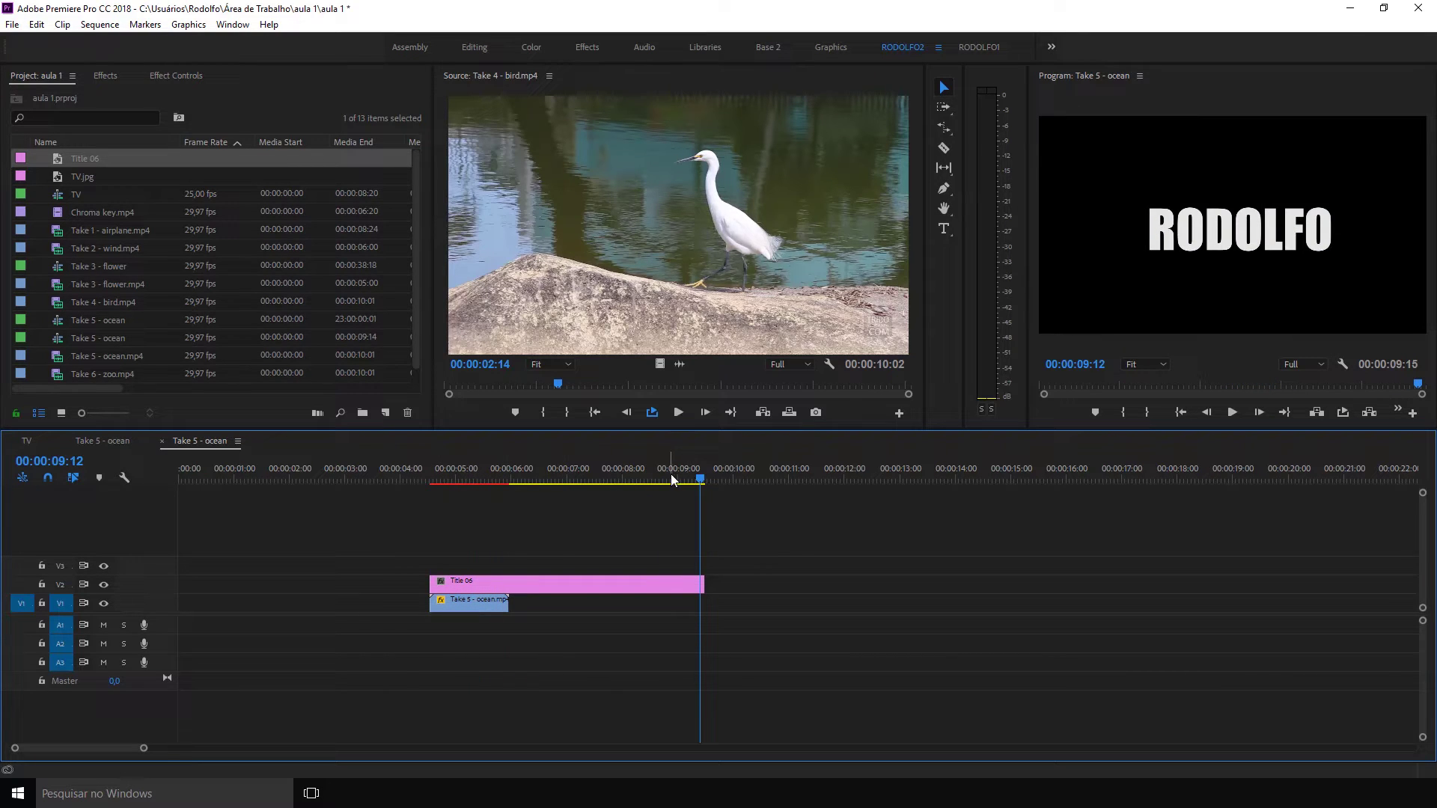
click(105, 74)
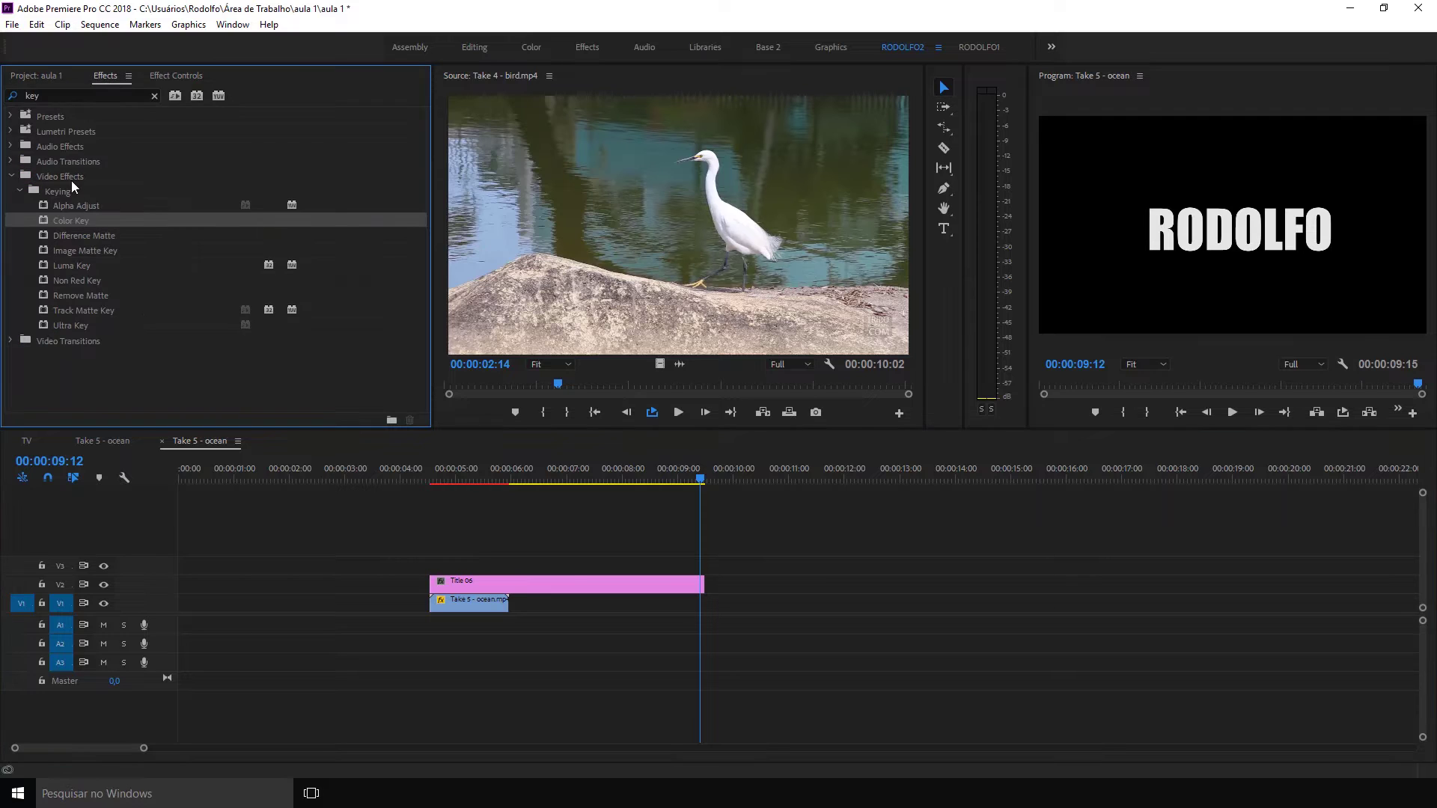
- Clear the effects search and select Cross Dissolve under Video Transitions > Dissolve
click(45, 96)
key(BackSpace)
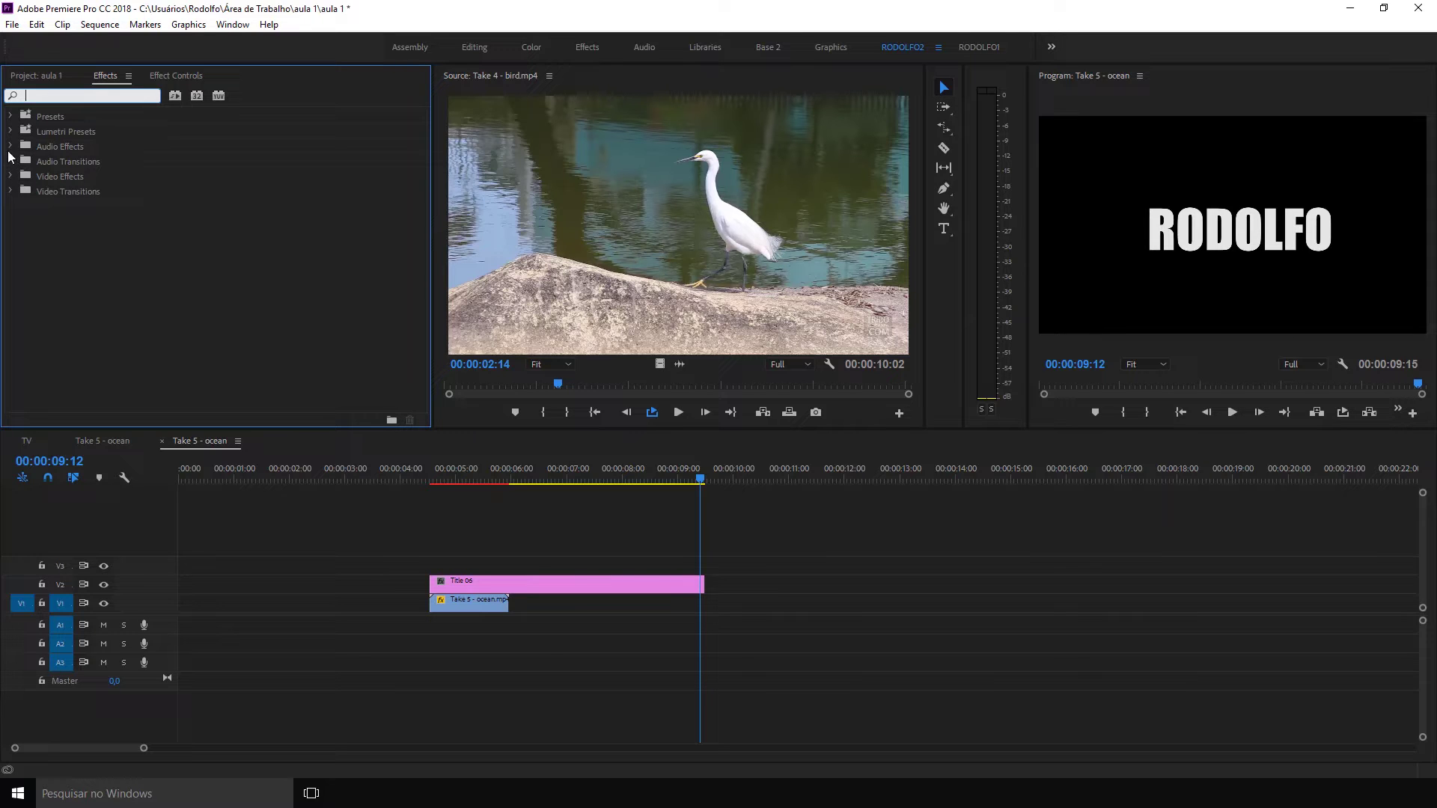
click(10, 192)
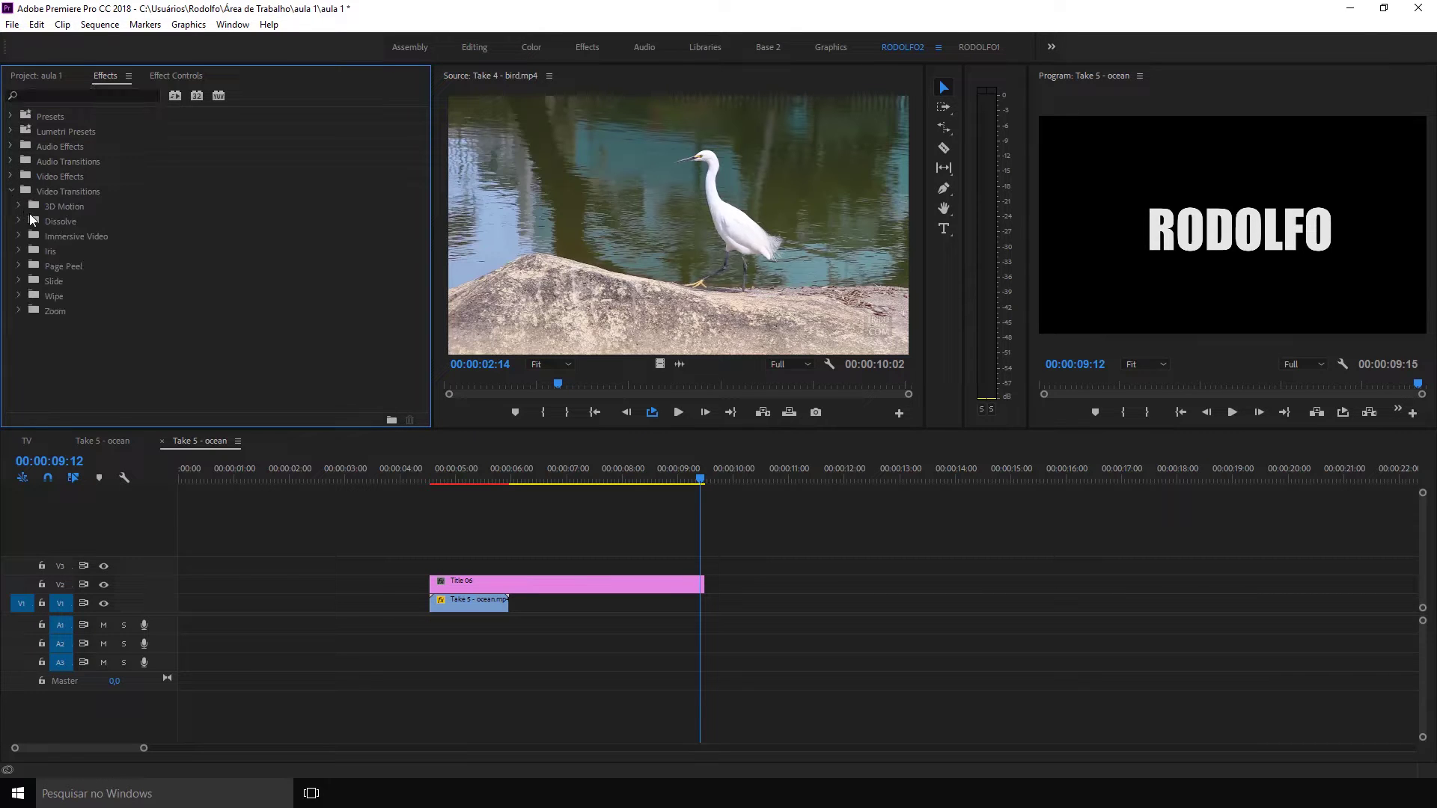
click(19, 221)
click(78, 252)
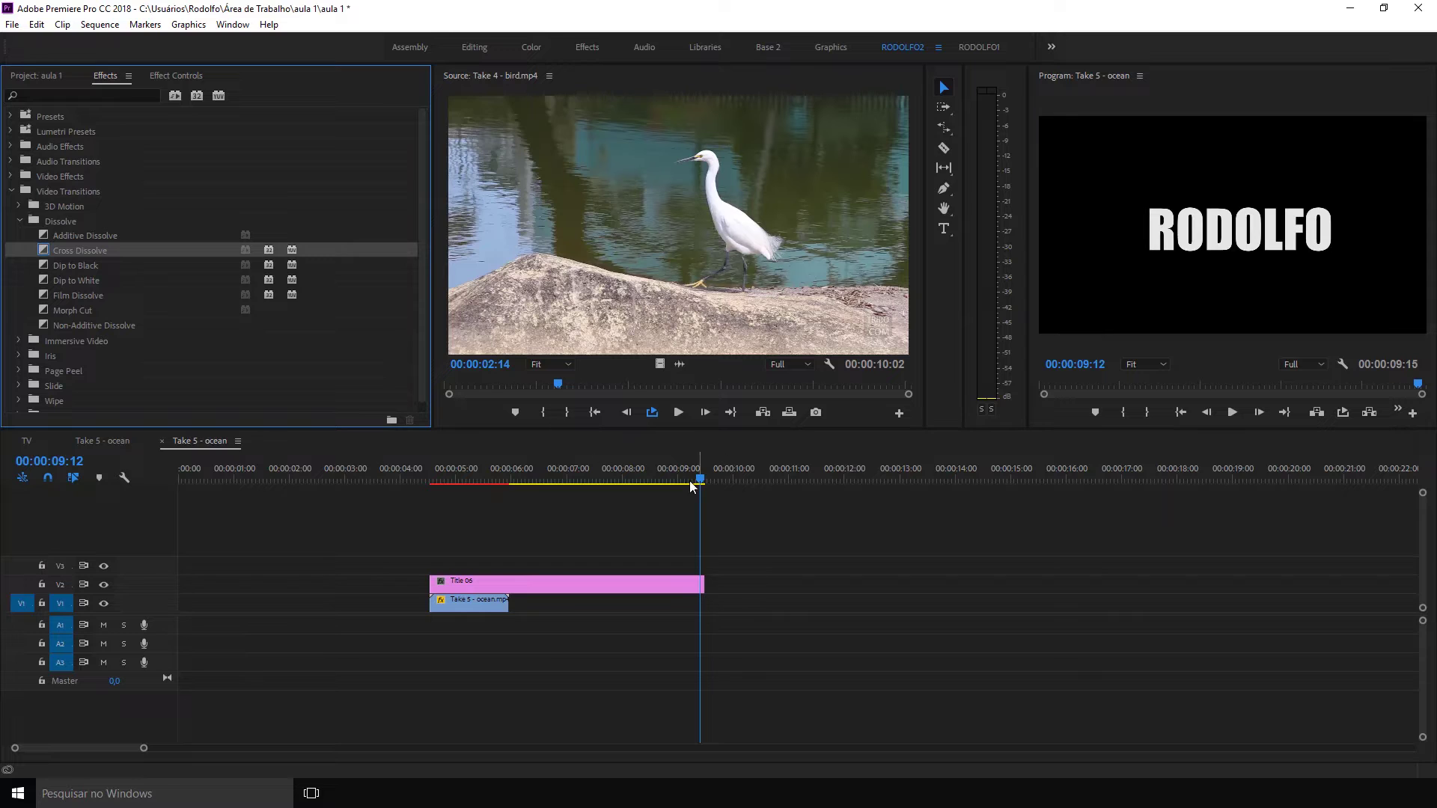
- Apply Cross Dissolve to Title 06's end, play it back, then remove it and select Title 06 at 7:07
click(741, 521)
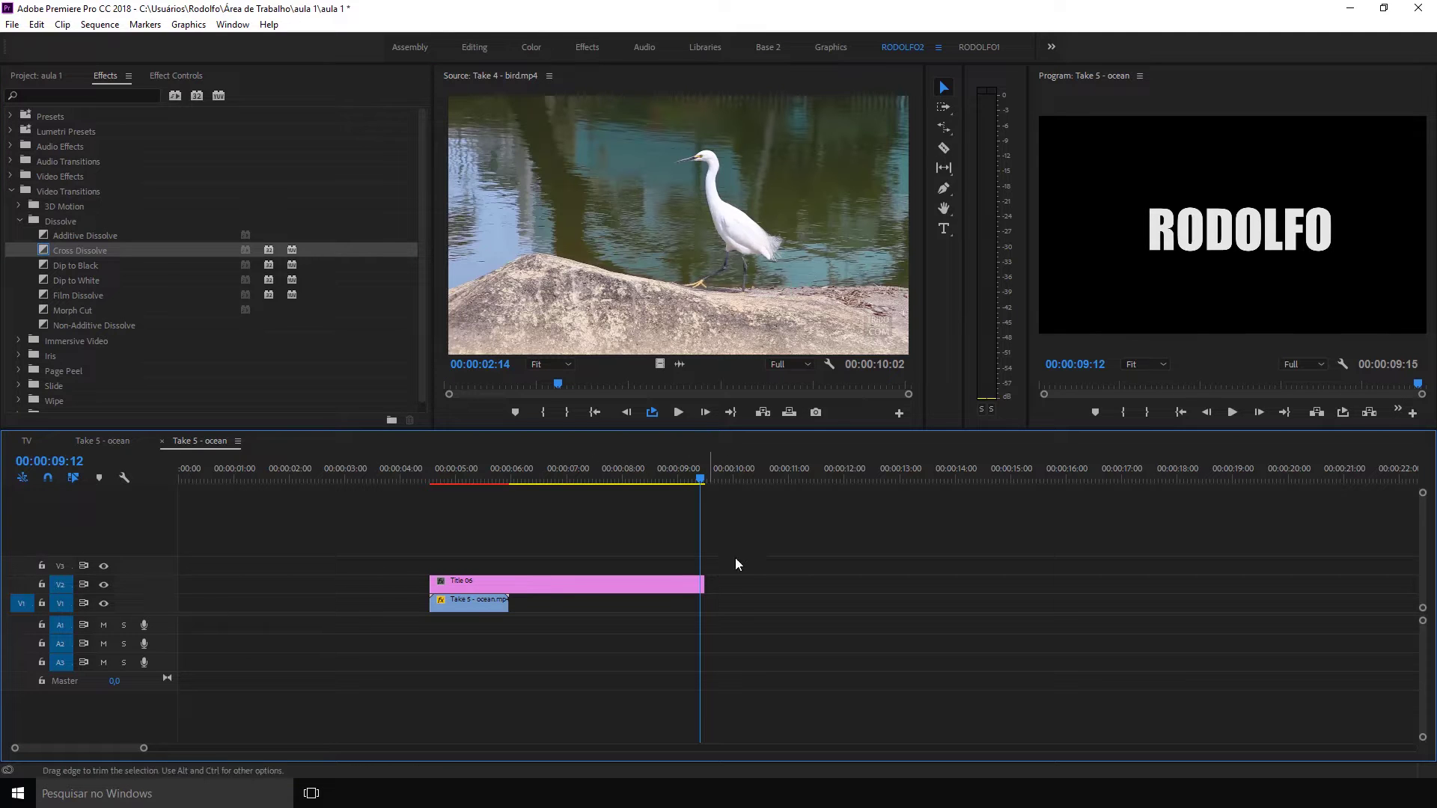
key(ctrl+d)
click(659, 471)
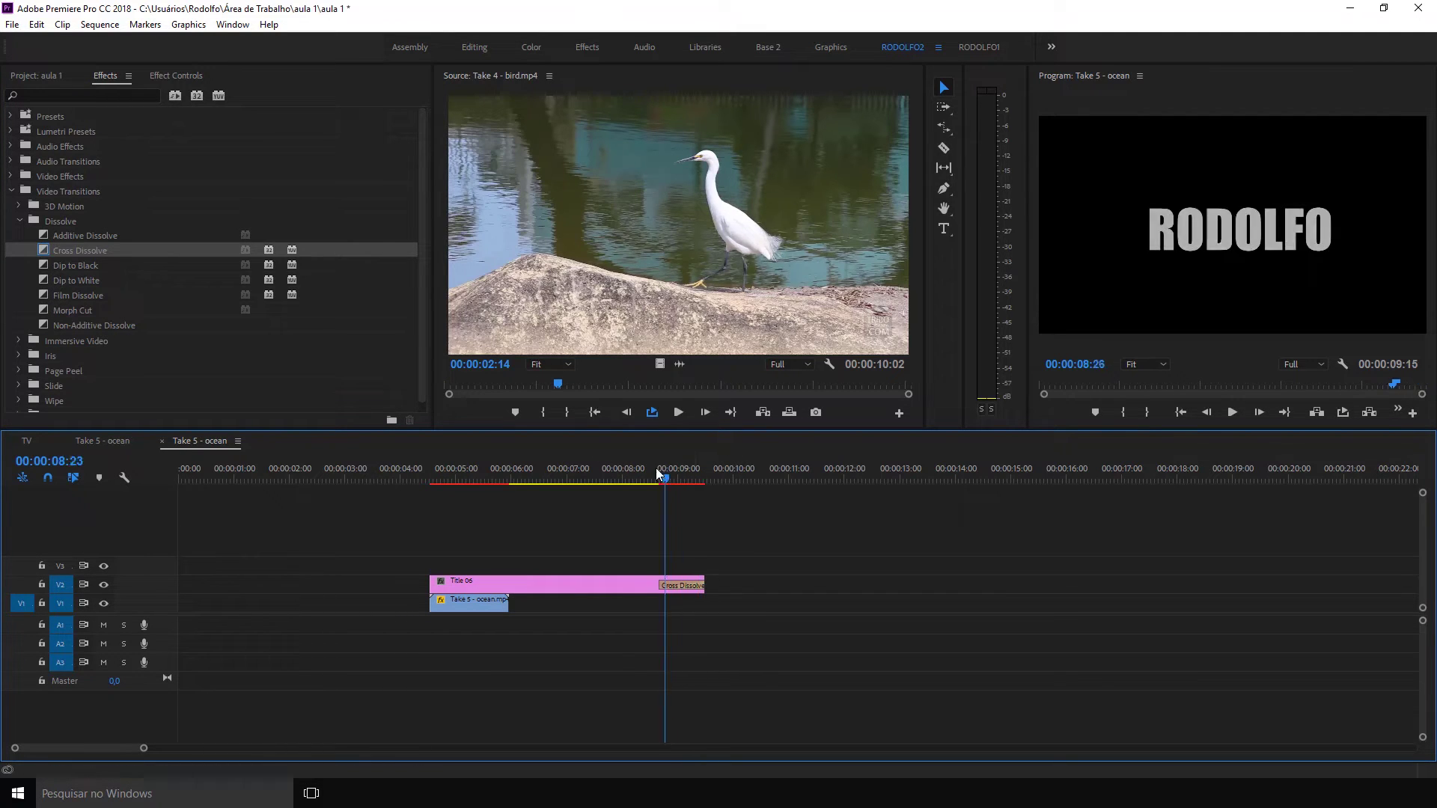
click(649, 464)
key(space)
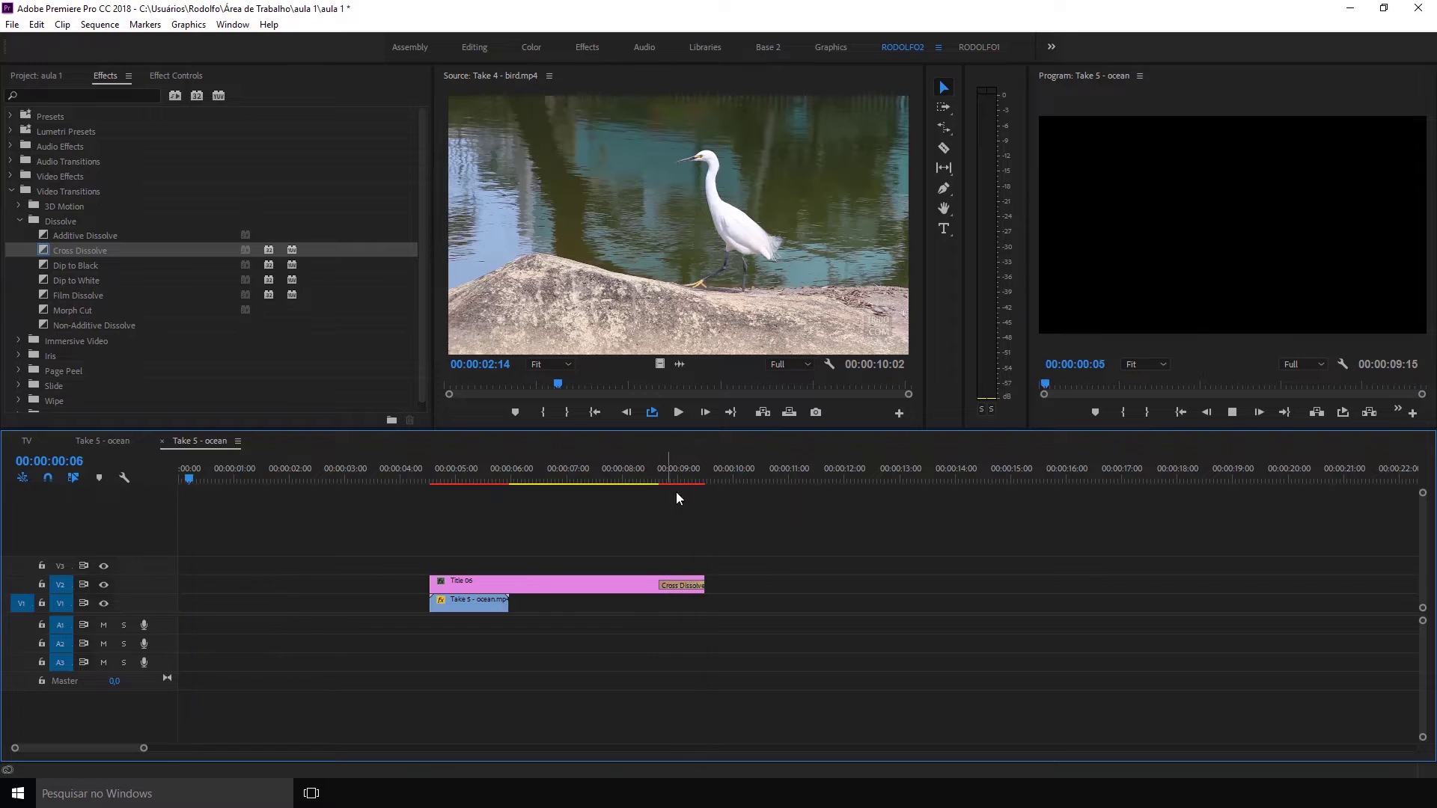
key(space)
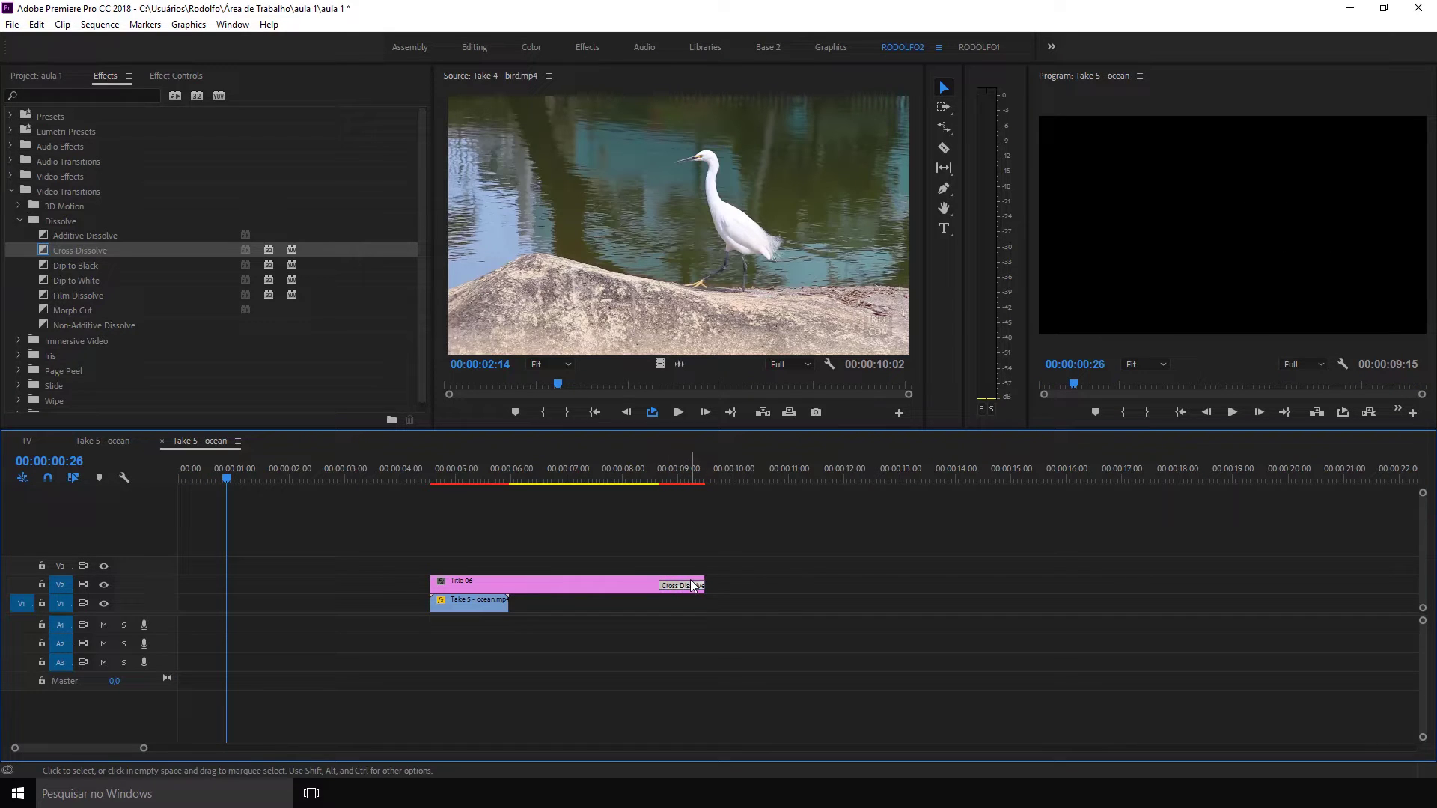
click(693, 586)
key(Delete)
click(581, 474)
click(577, 587)
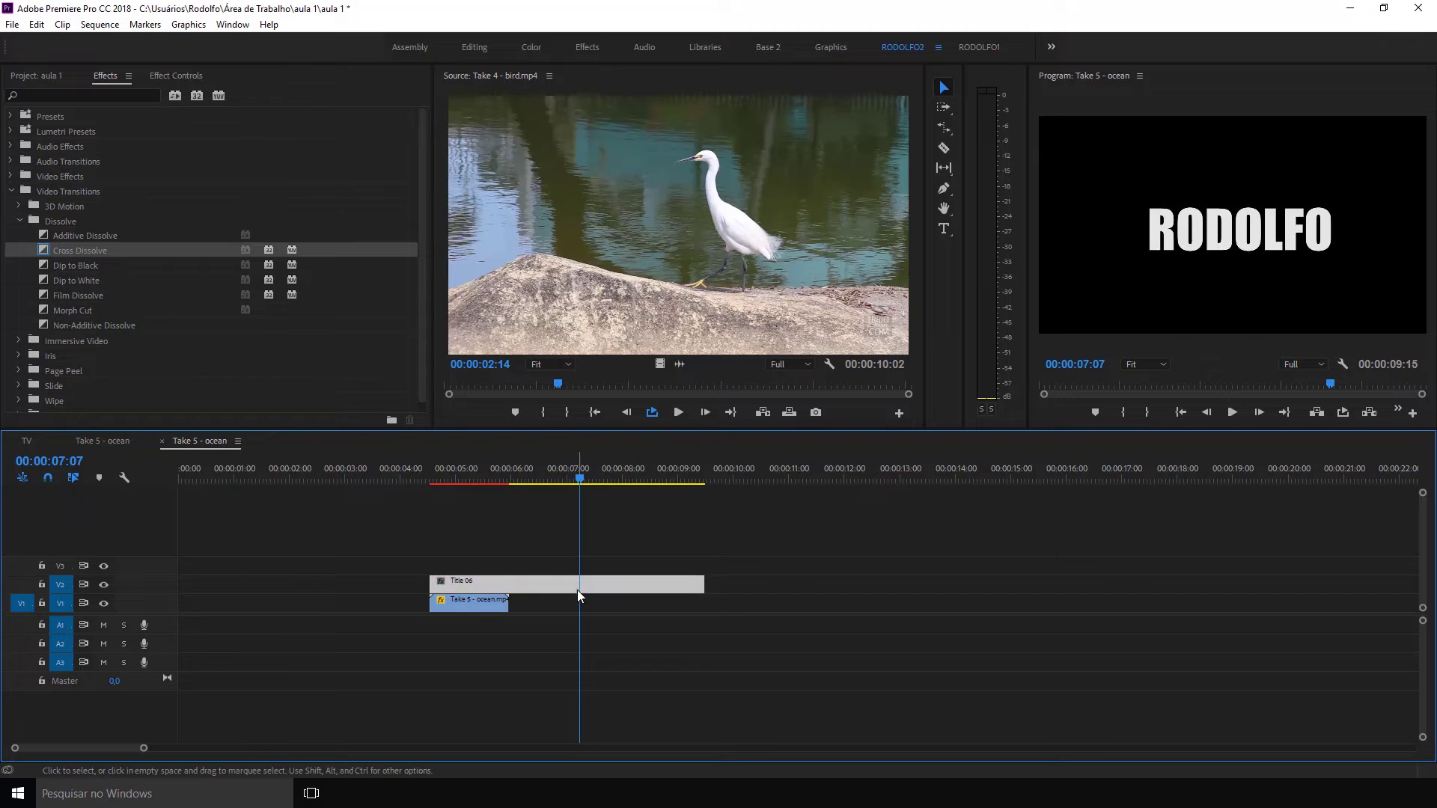
- Keyframe Title 06's Motion Scale from 45 at 7:07 to 98 at about 8:19, then scrub to preview
click(197, 78)
click(12, 136)
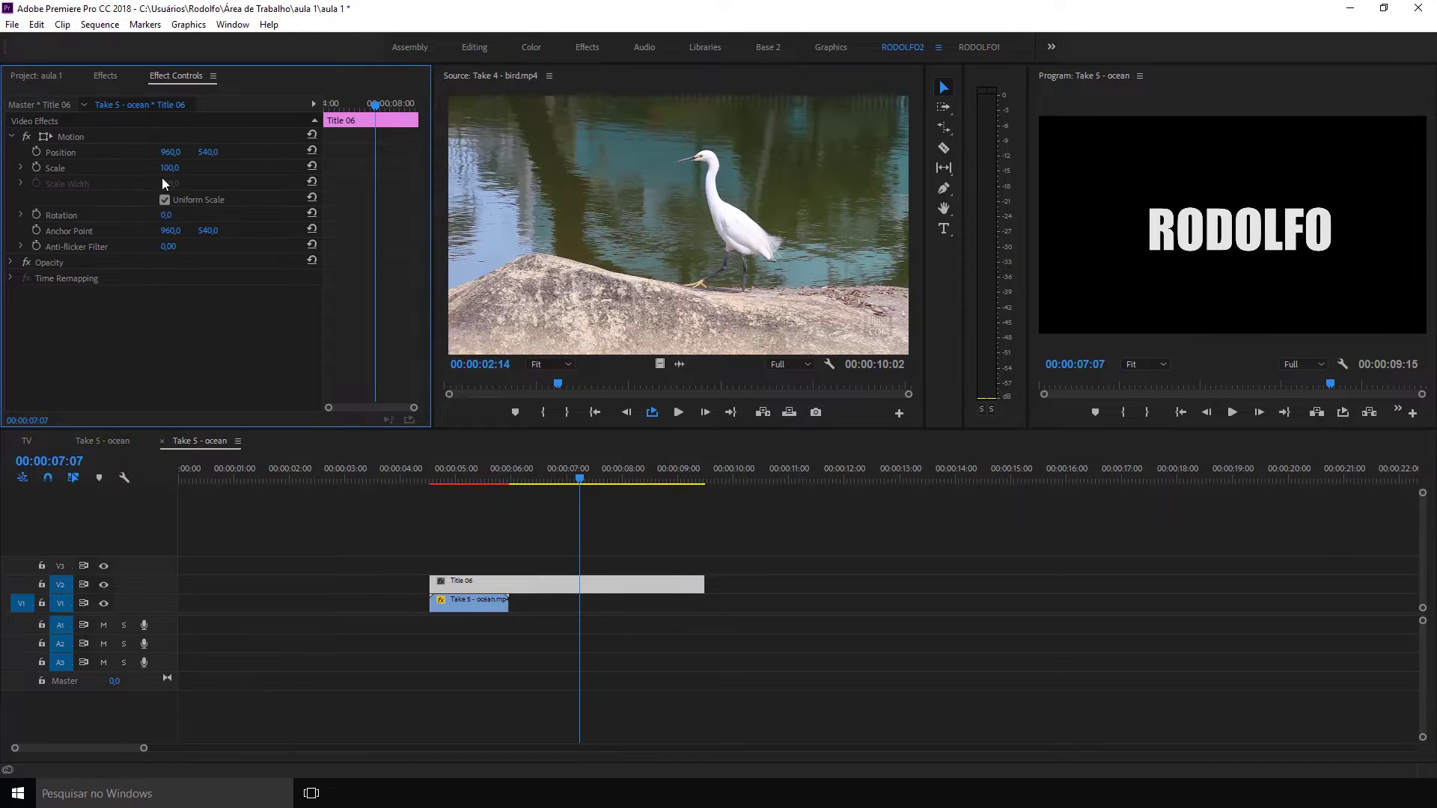
drag(169, 167, 112, 176)
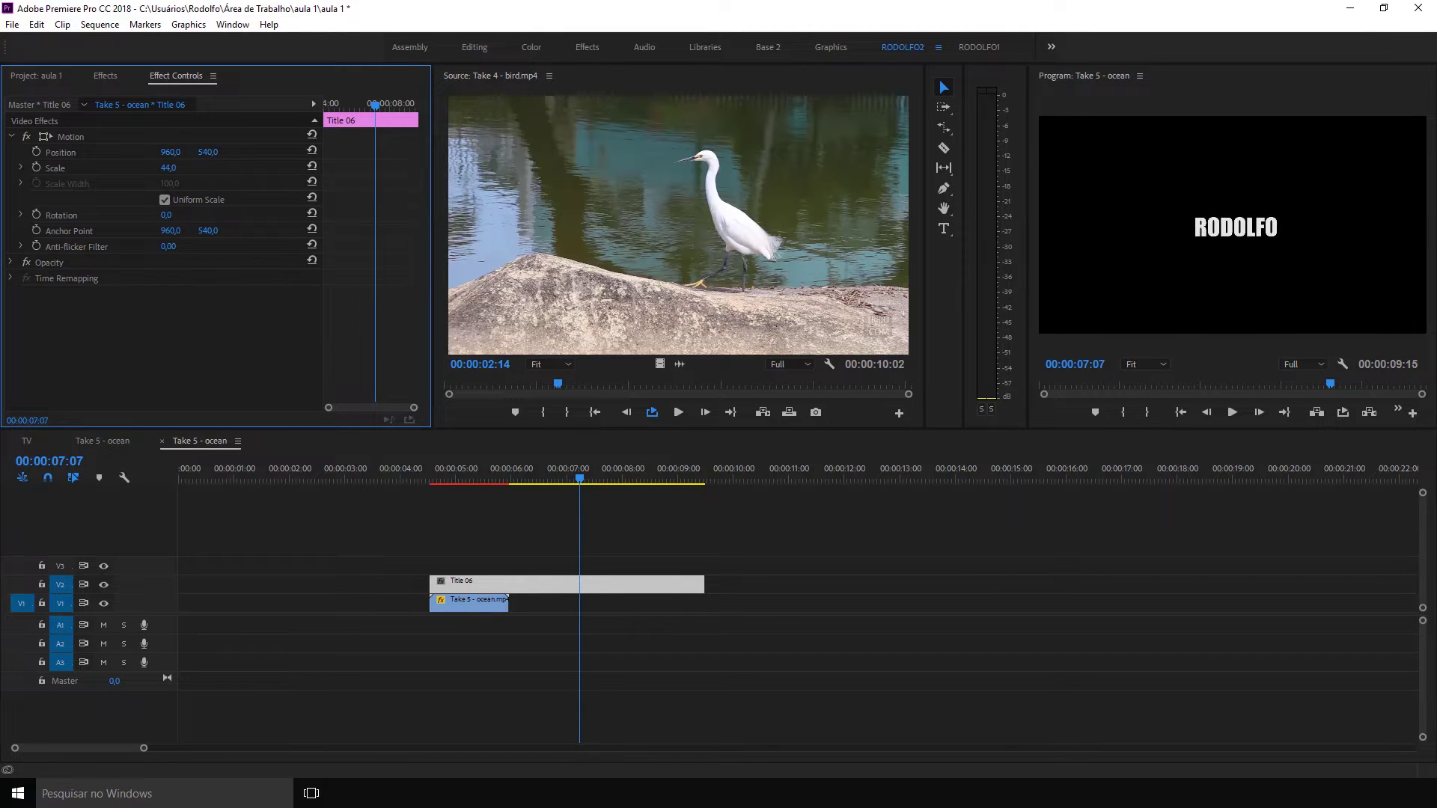
click(36, 167)
drag(375, 104, 404, 105)
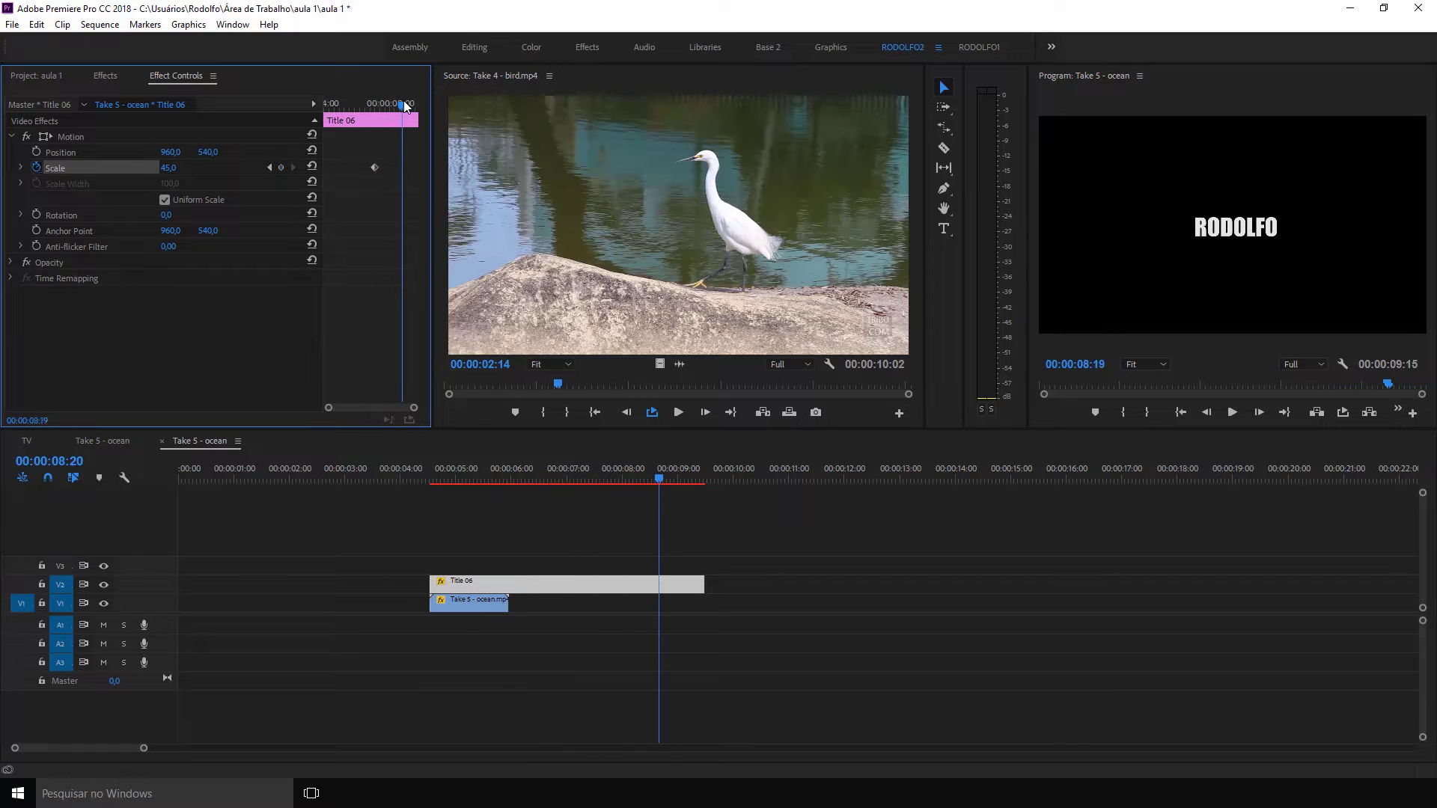
drag(166, 167, 206, 168)
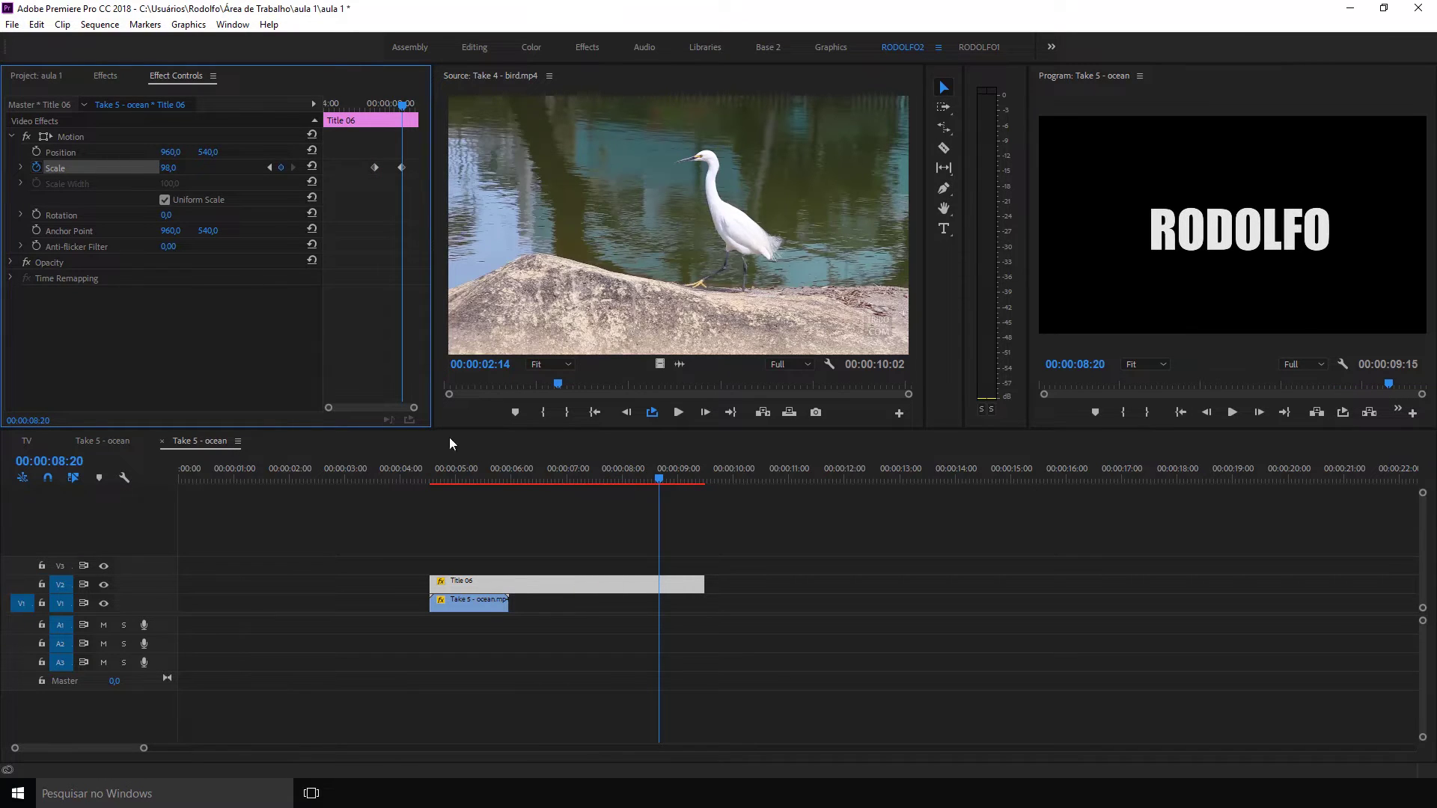
drag(571, 471, 603, 471)
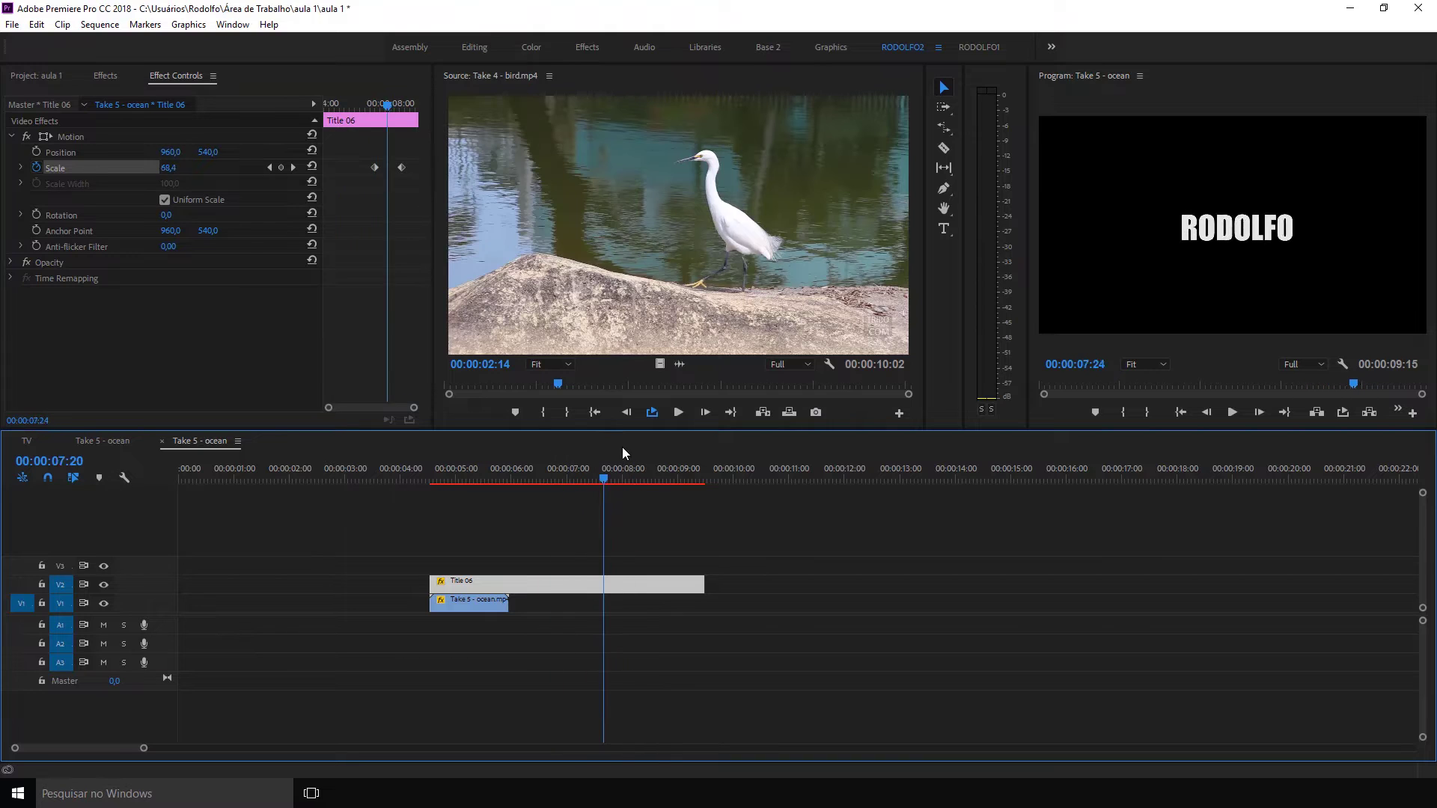
- Search the effects for 'GAUS' and apply Gaussian Blur to Title 06
click(106, 76)
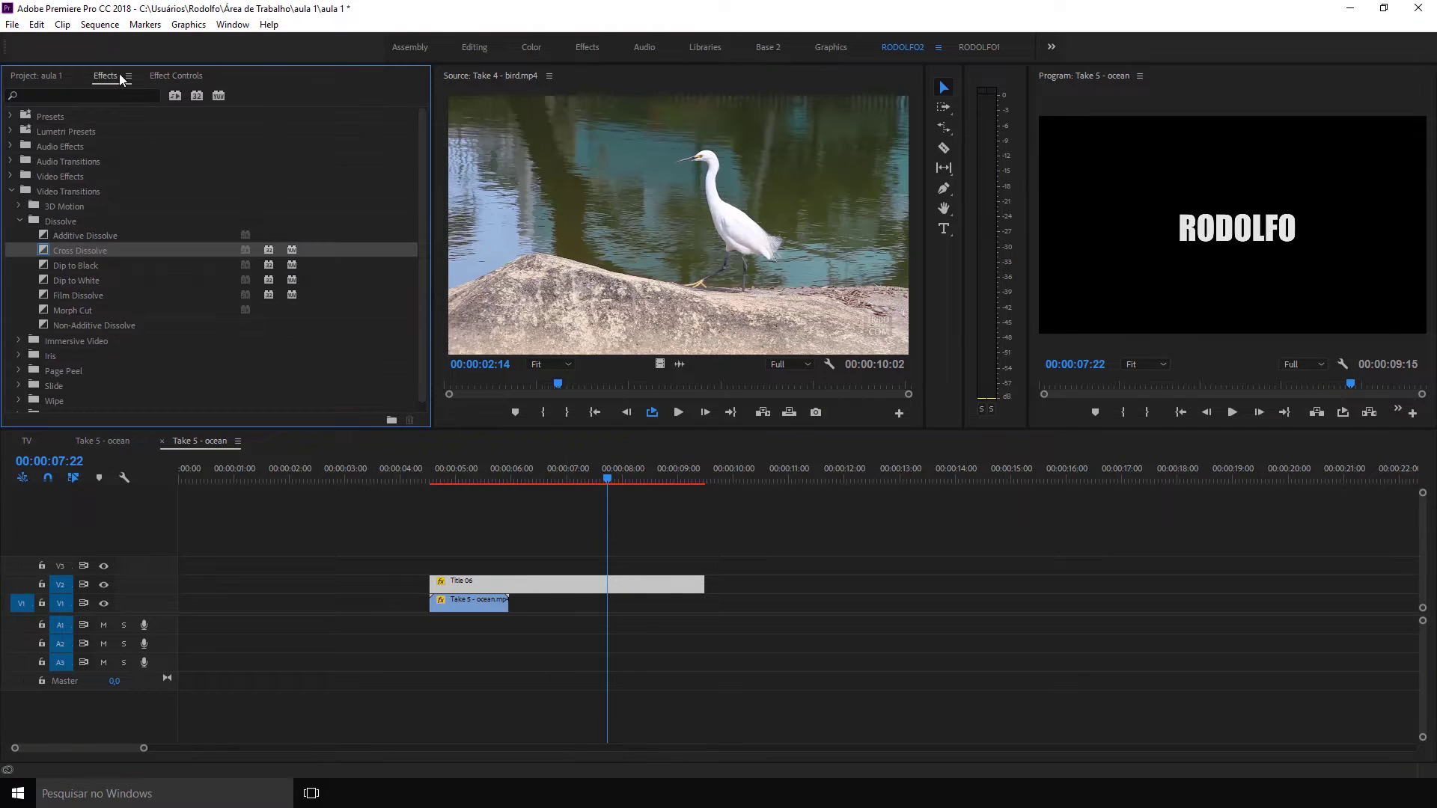
click(71, 93)
text(GAUS)
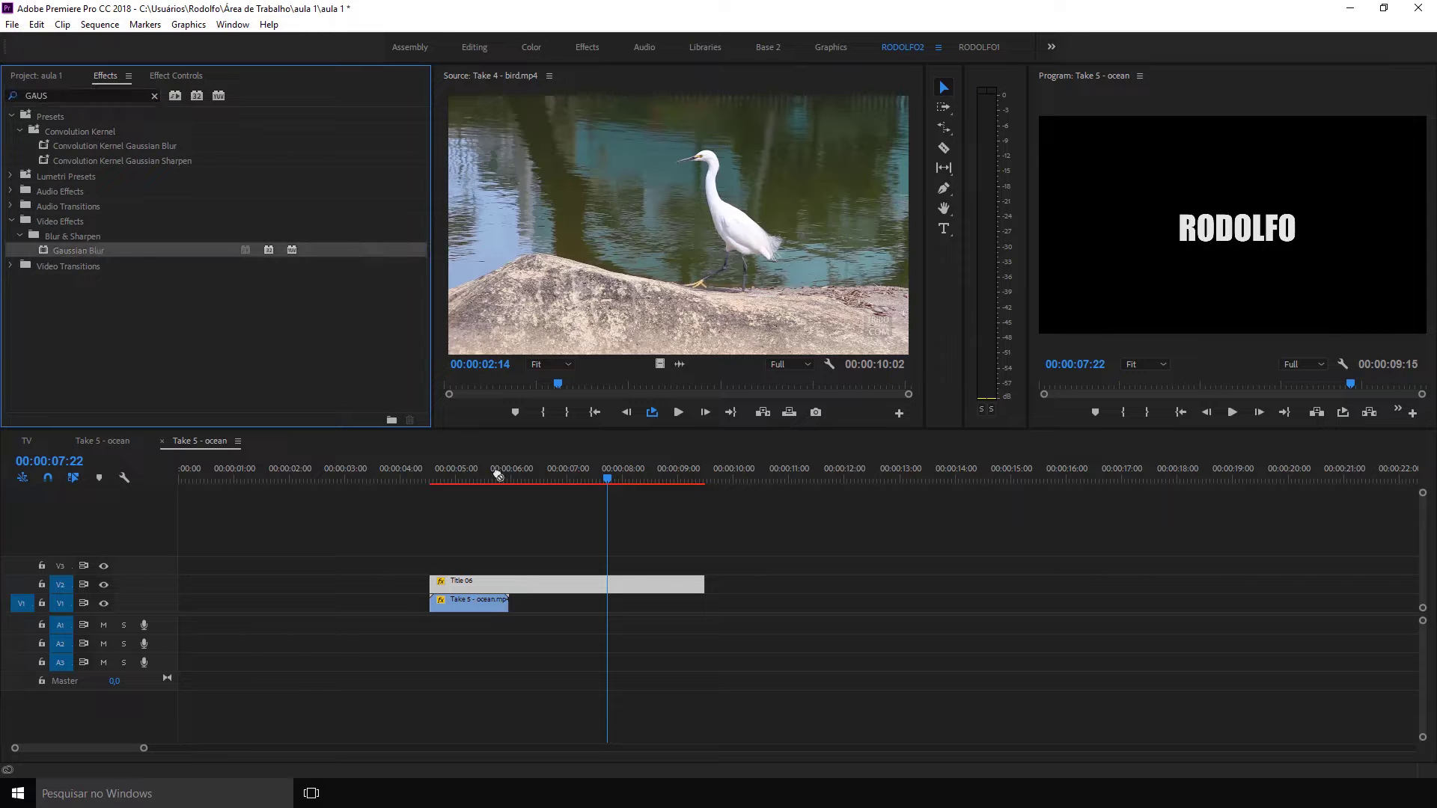
drag(95, 249, 623, 579)
- Keyframe Blurriness at 148 at 7:07 and 0 at 8:20, then scrub to preview
click(193, 75)
click(402, 105)
click(375, 105)
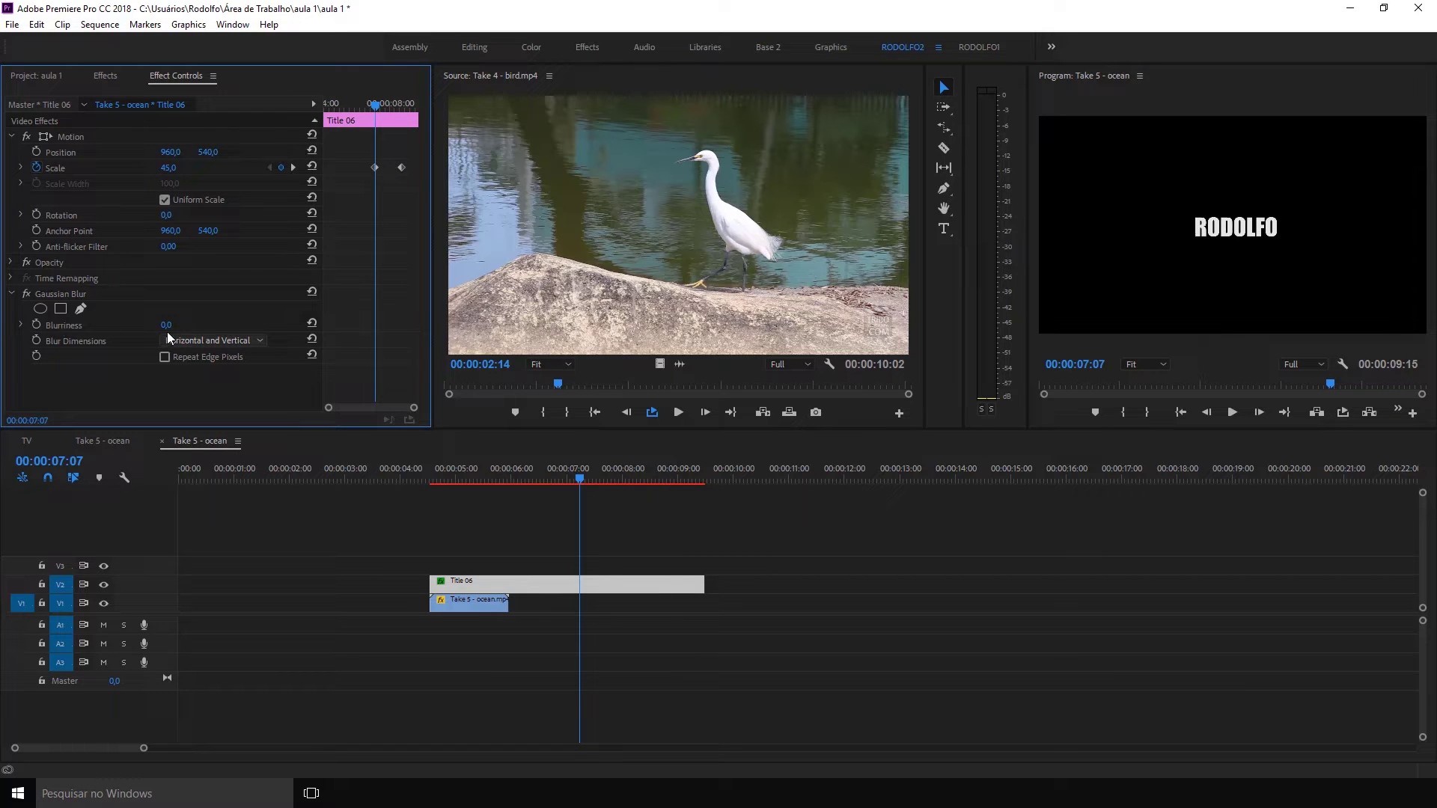
drag(166, 325, 90, 332)
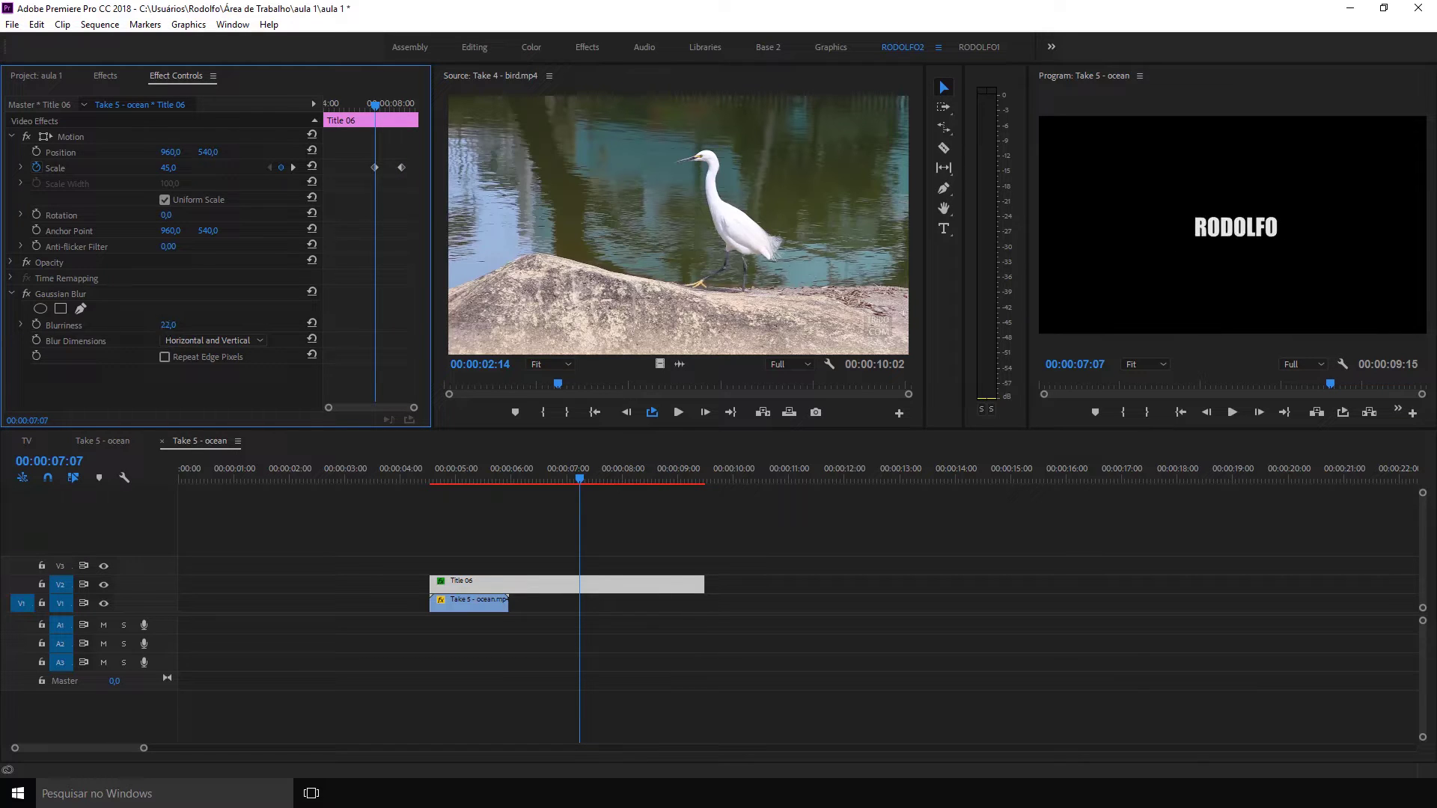
click(36, 325)
click(292, 167)
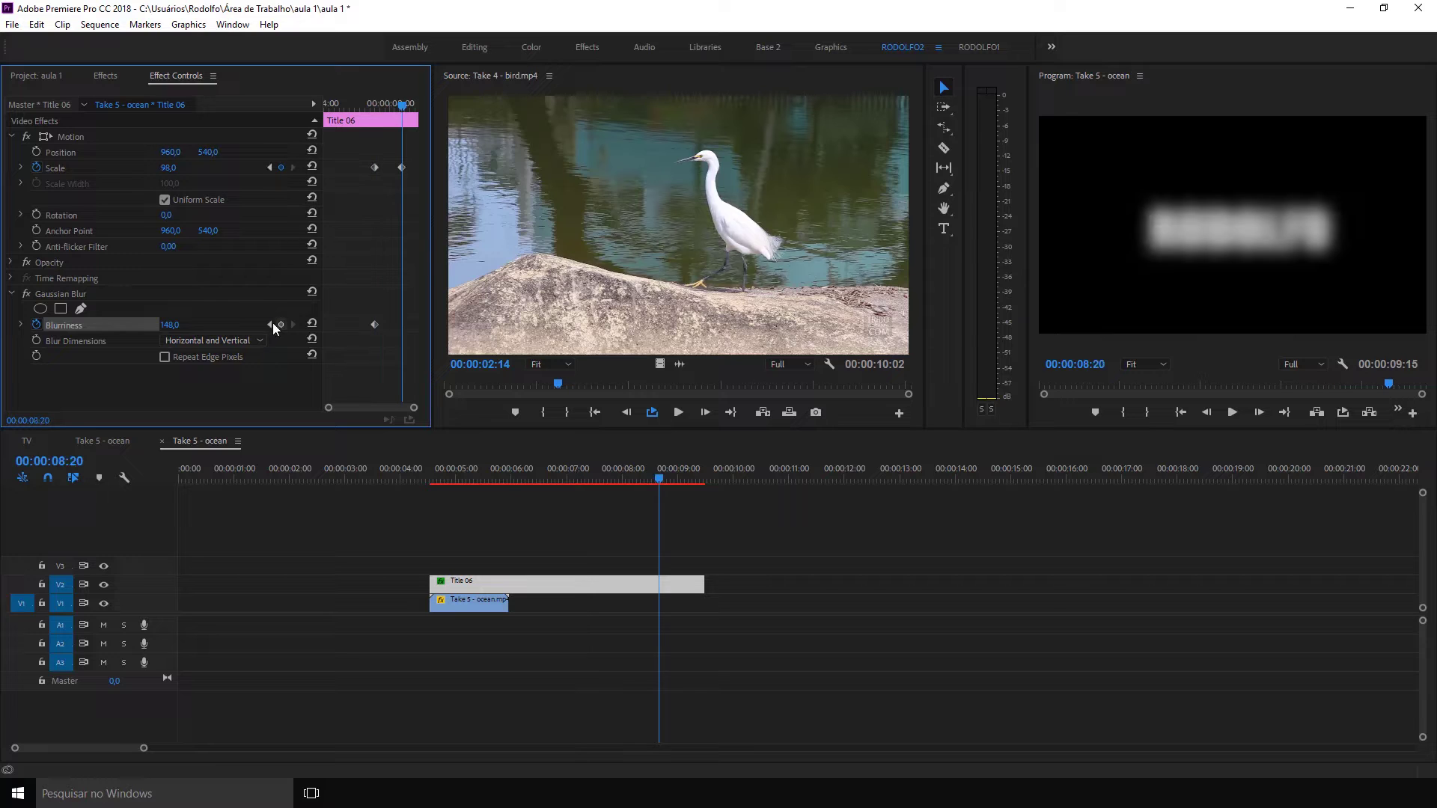
click(179, 325)
text(0)
key(Return)
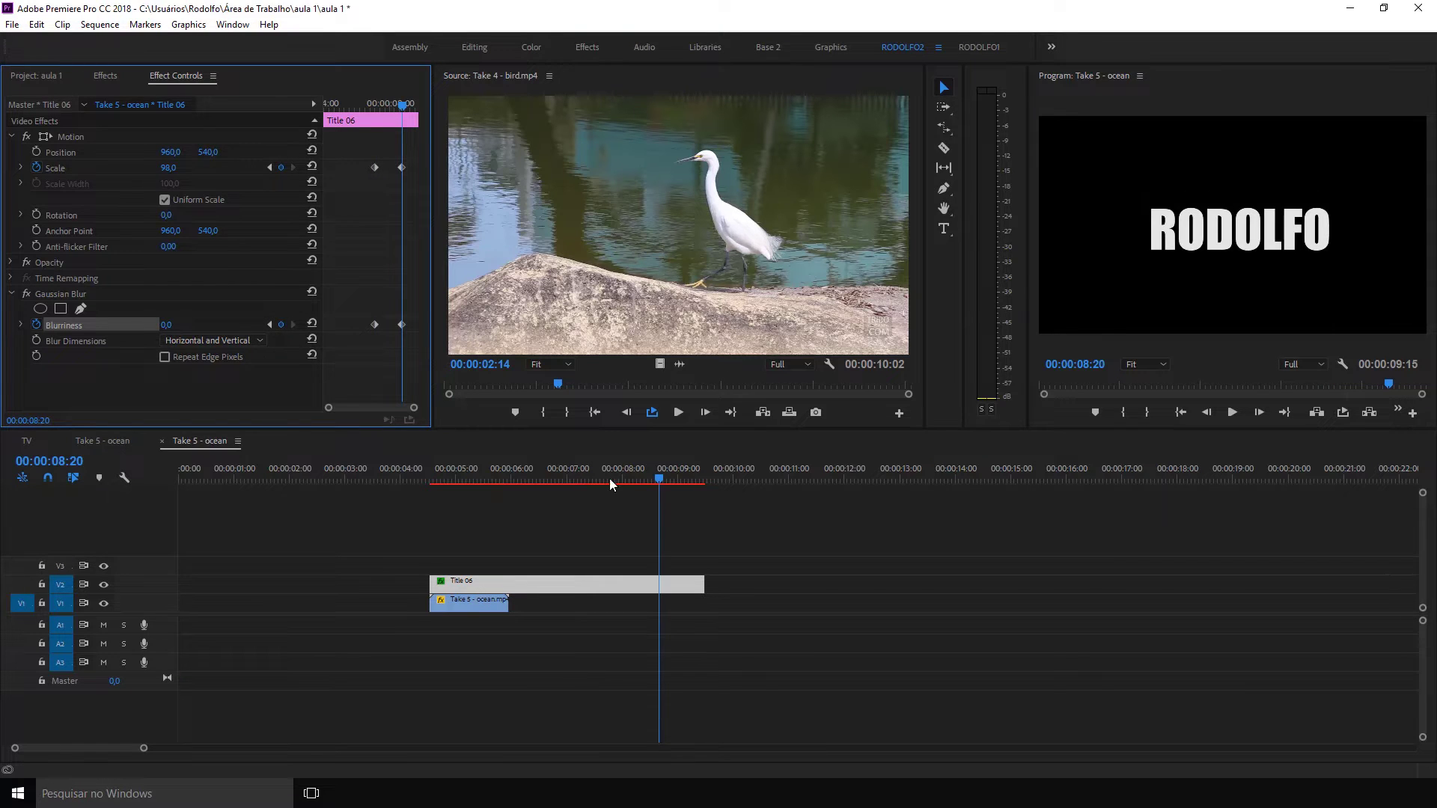
drag(609, 480, 651, 473)
- Slide the ocean clip to start near 8:00 under the title's end, preview, and park the playhead at 00:00:09:27
drag(476, 607, 651, 606)
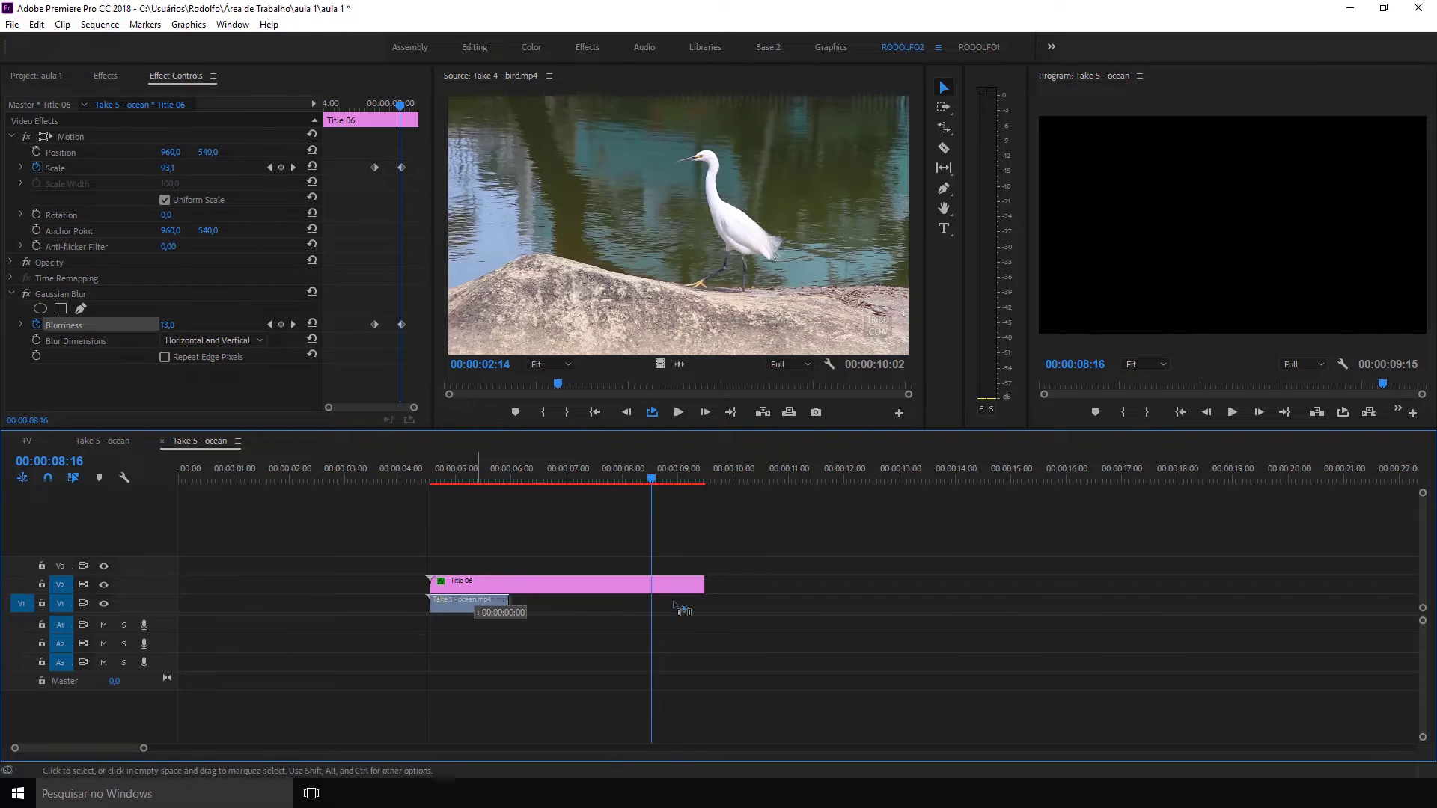
click(664, 479)
mouse_move(664, 479)
mouse_down()
mouse_move(627, 485)
mouse_move(650, 491)
mouse_up()
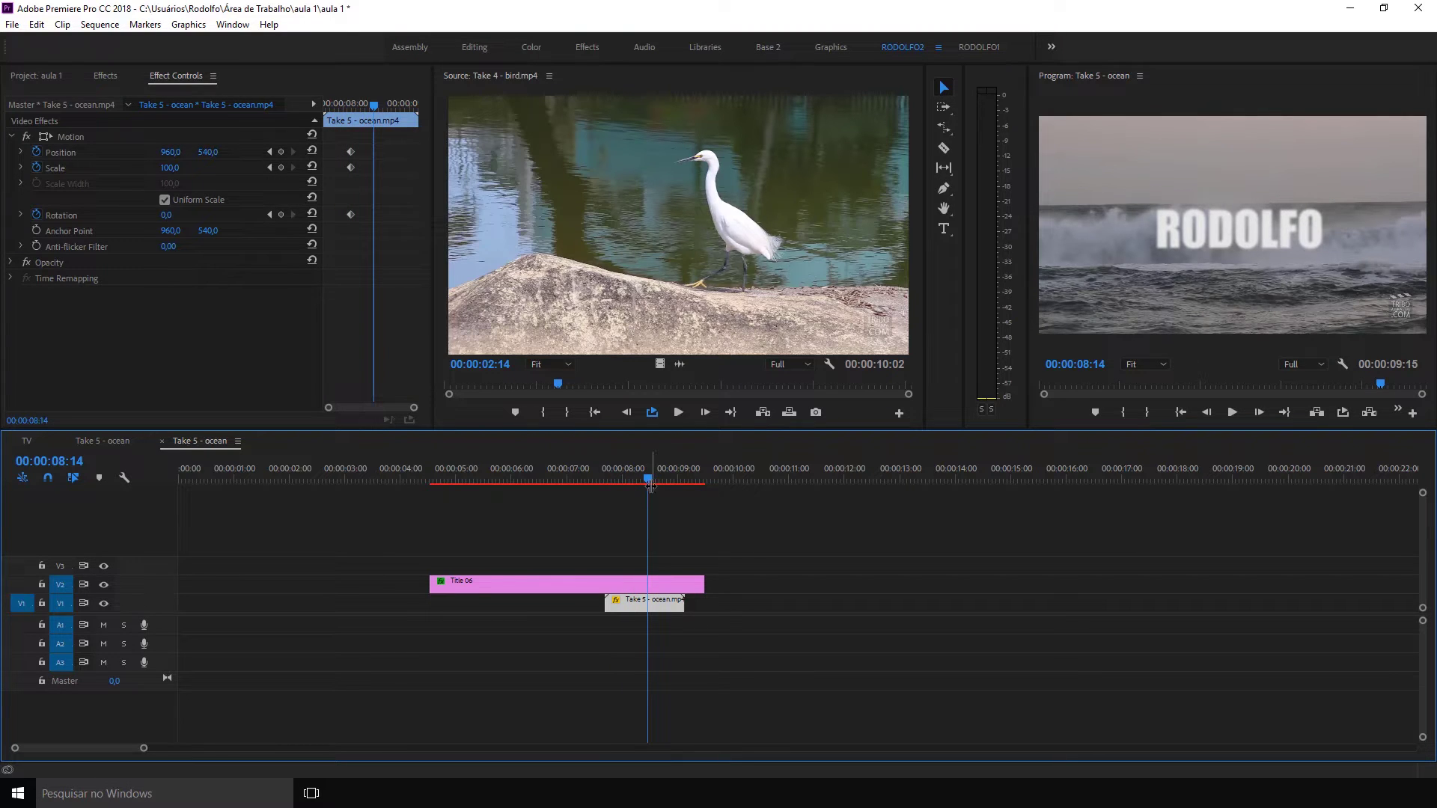
click(729, 467)
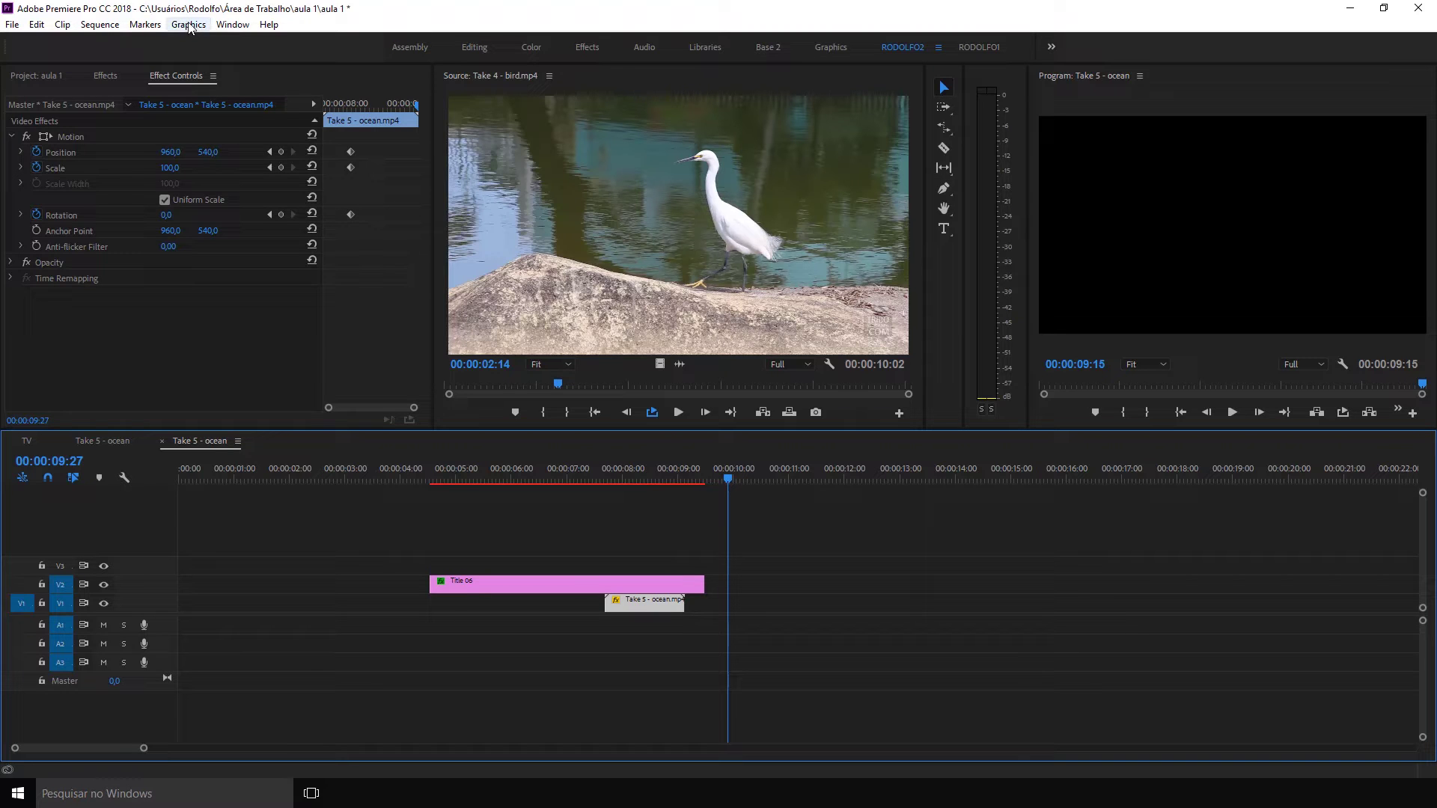
click(233, 24)
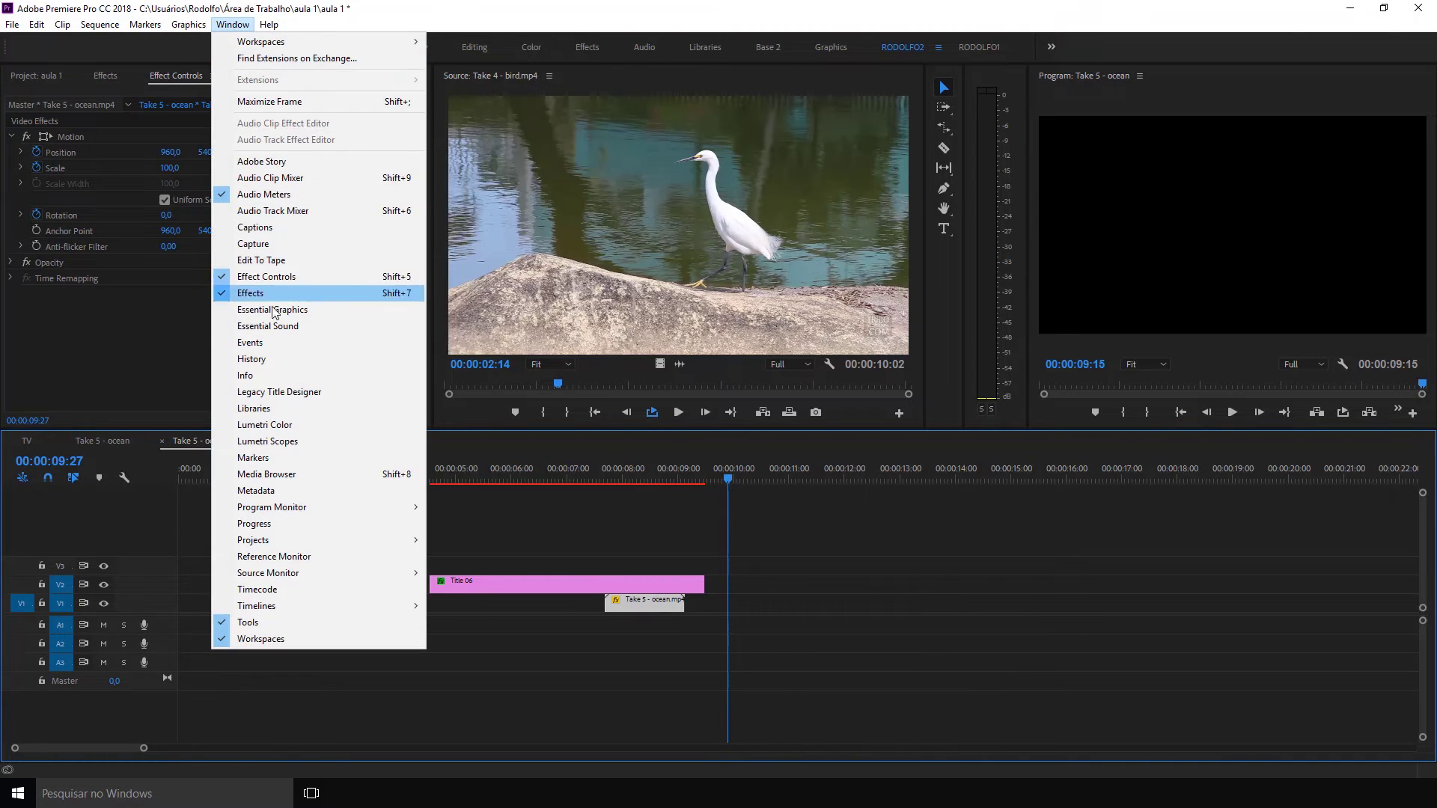
- Dock the Essential Graphics panel beside Effect Controls and select Sports Lower Third Side in [AE] Sports Package
click(310, 311)
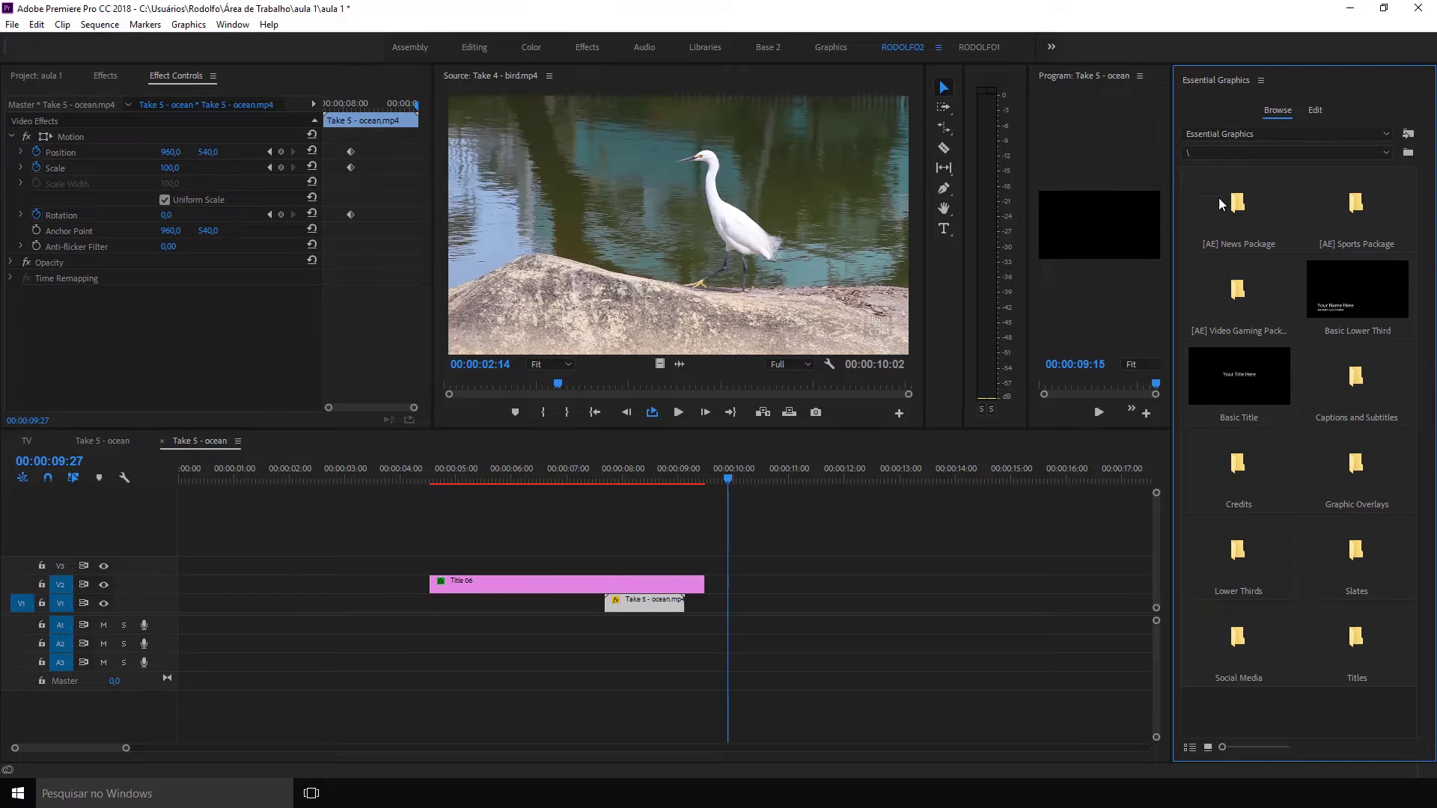
drag(1202, 78, 250, 96)
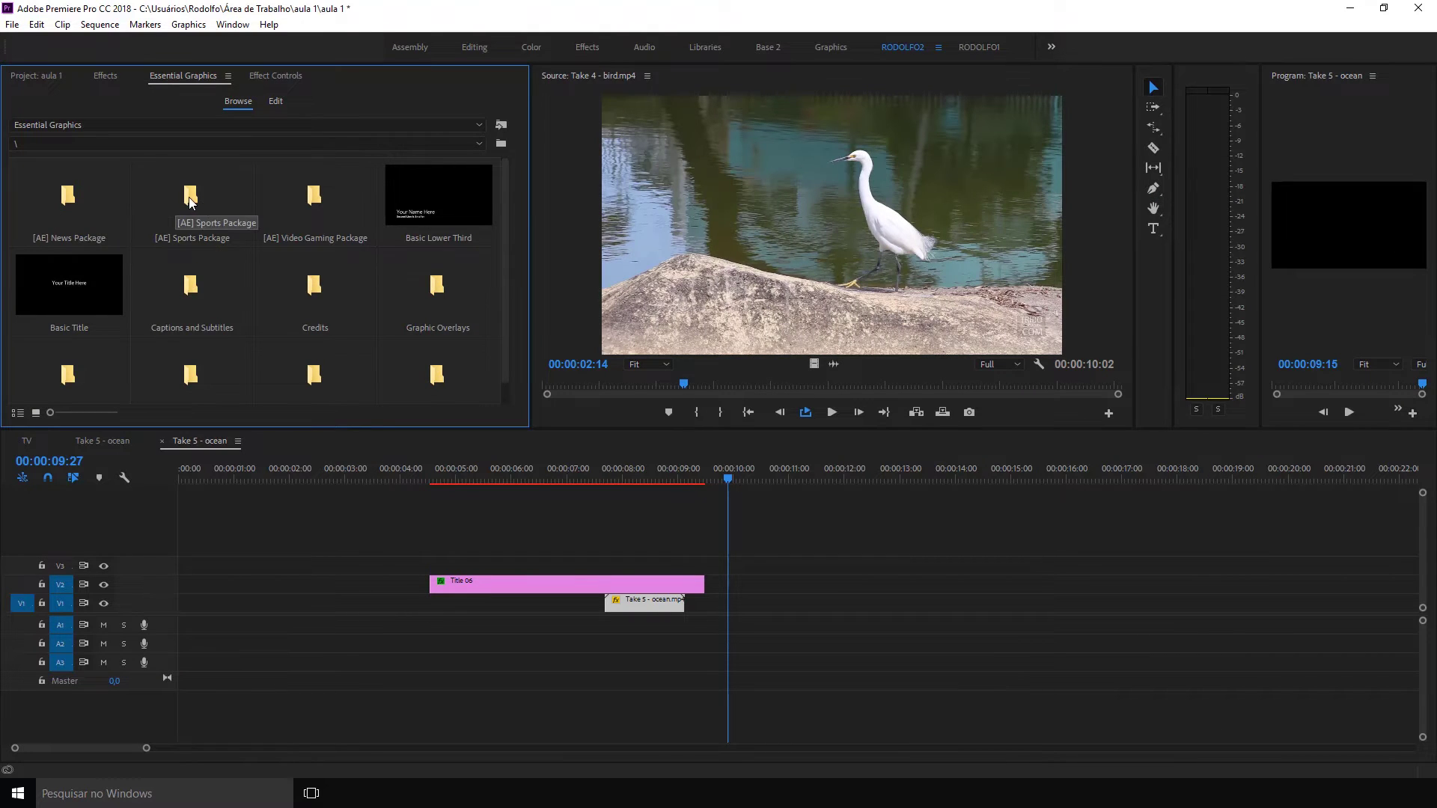
double_click(190, 198)
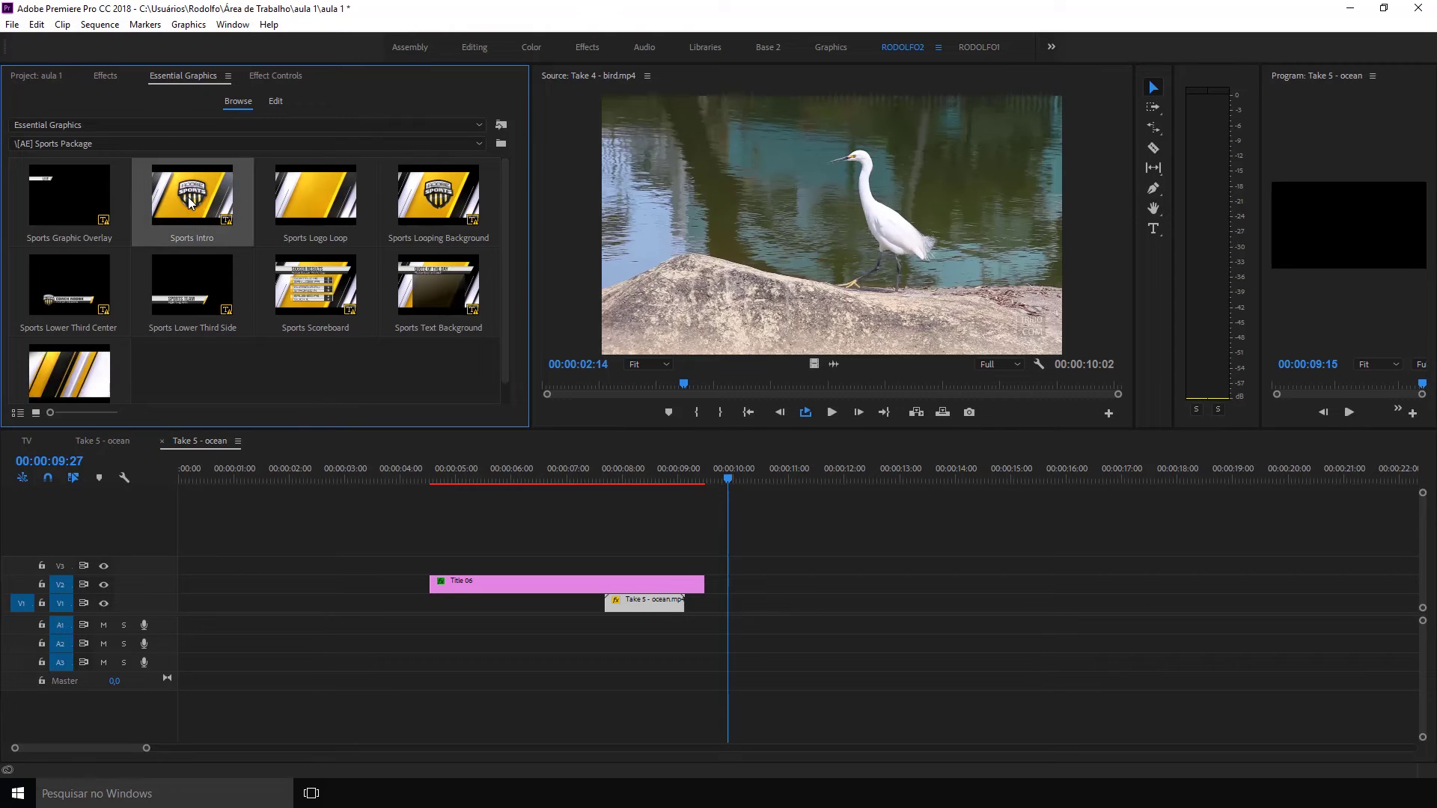
click(183, 297)
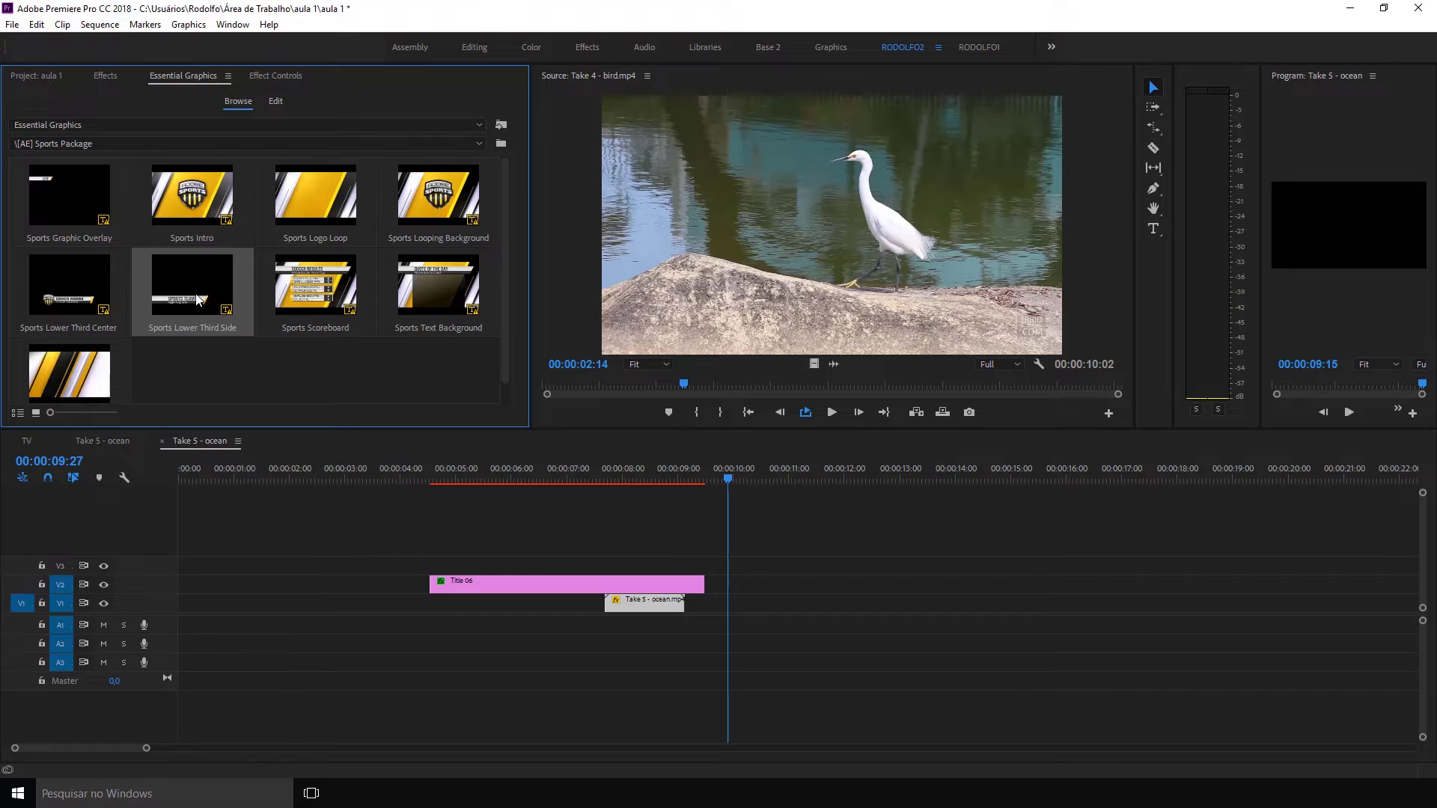
- Place Sports Lower Third Side on V2 at 10 seconds, dismiss the fonts warning, and switch to the RODOLFO1 workspace
drag(198, 299, 756, 584)
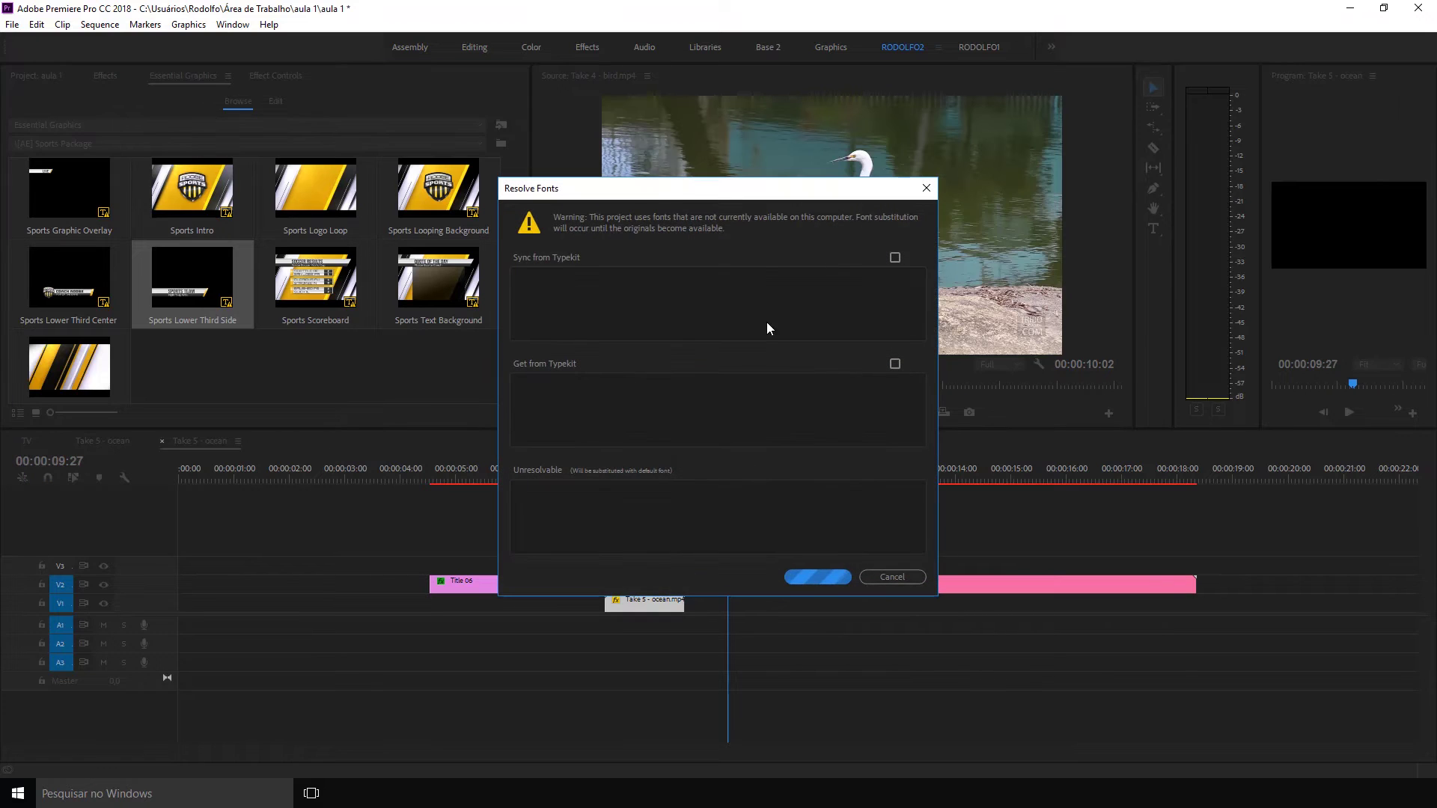
click(898, 578)
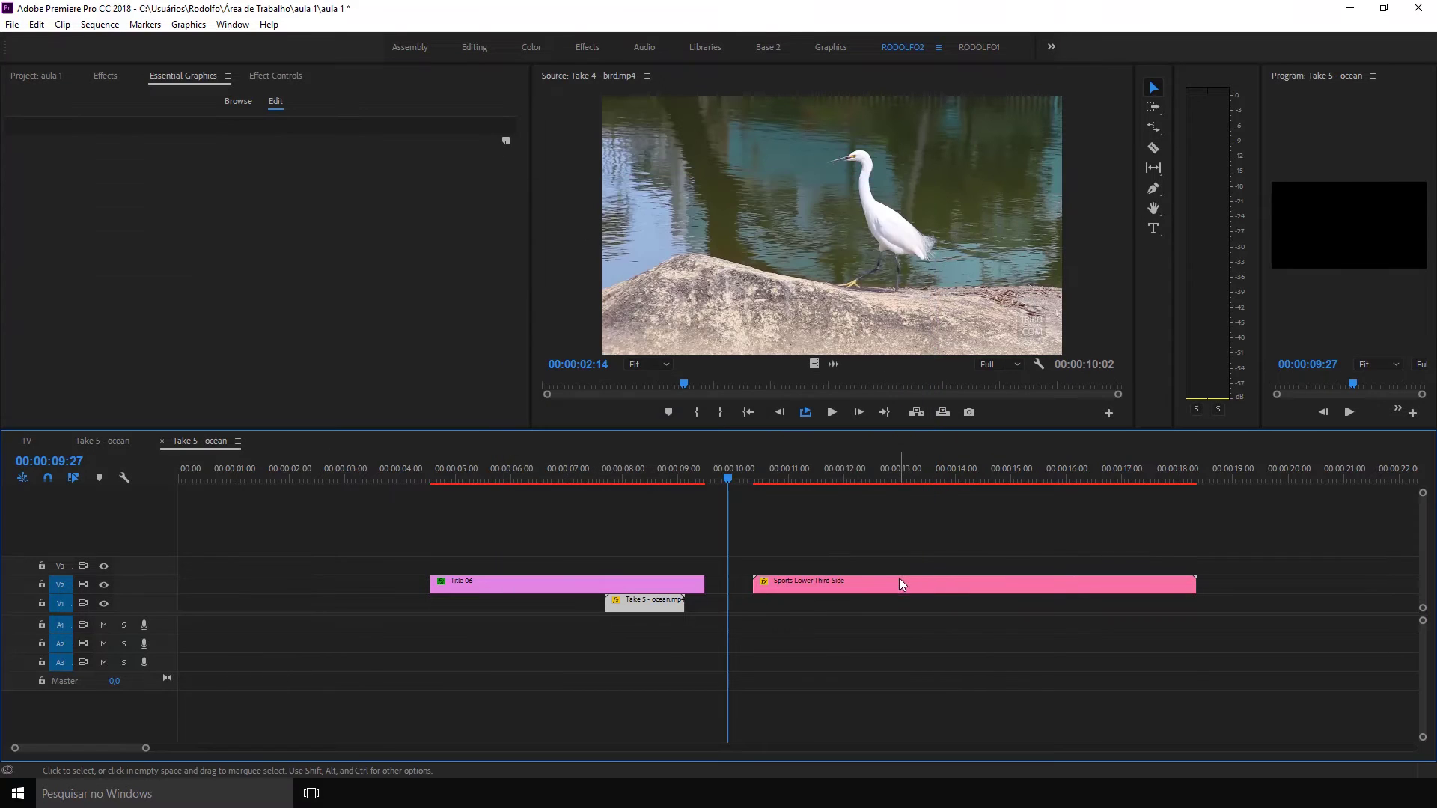
click(755, 473)
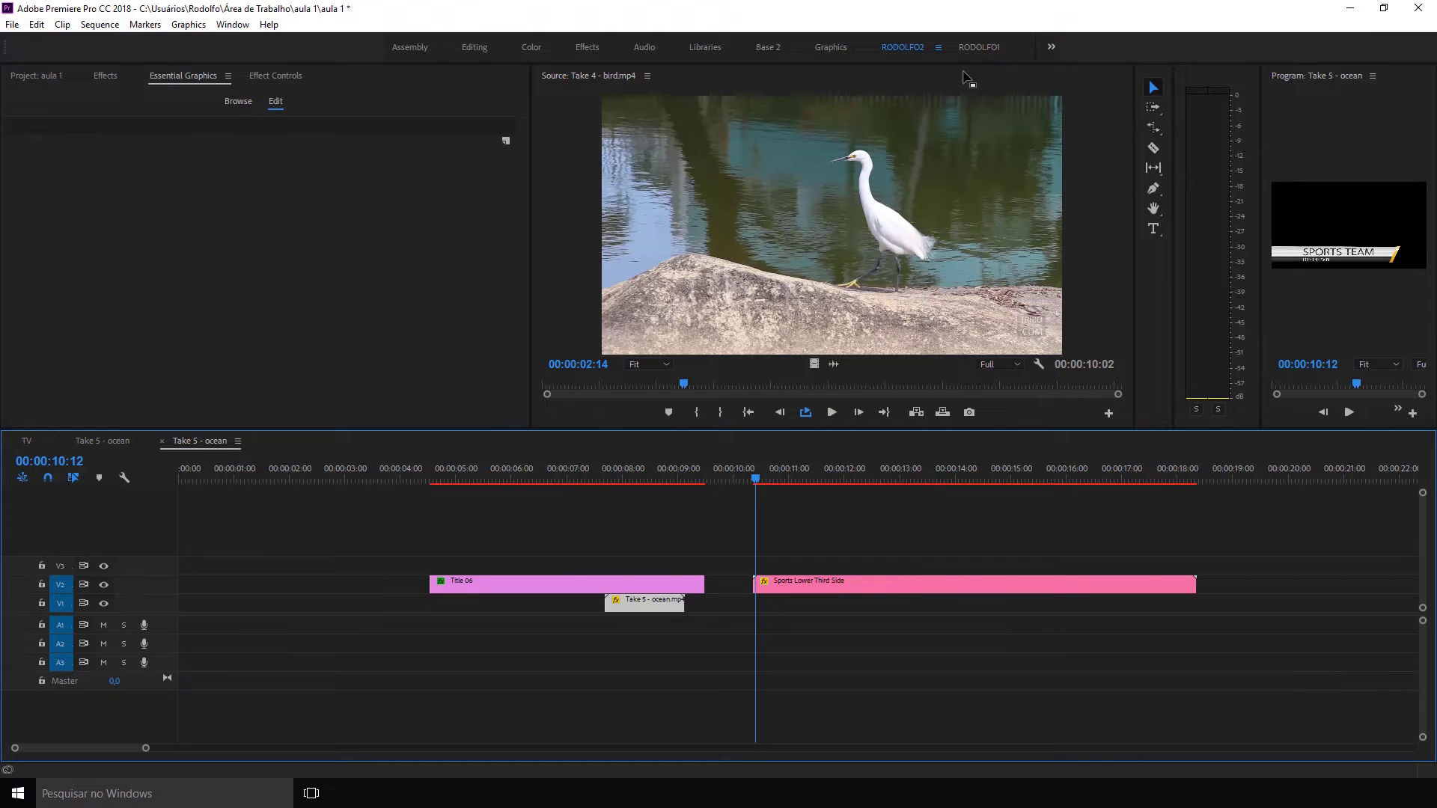
click(975, 48)
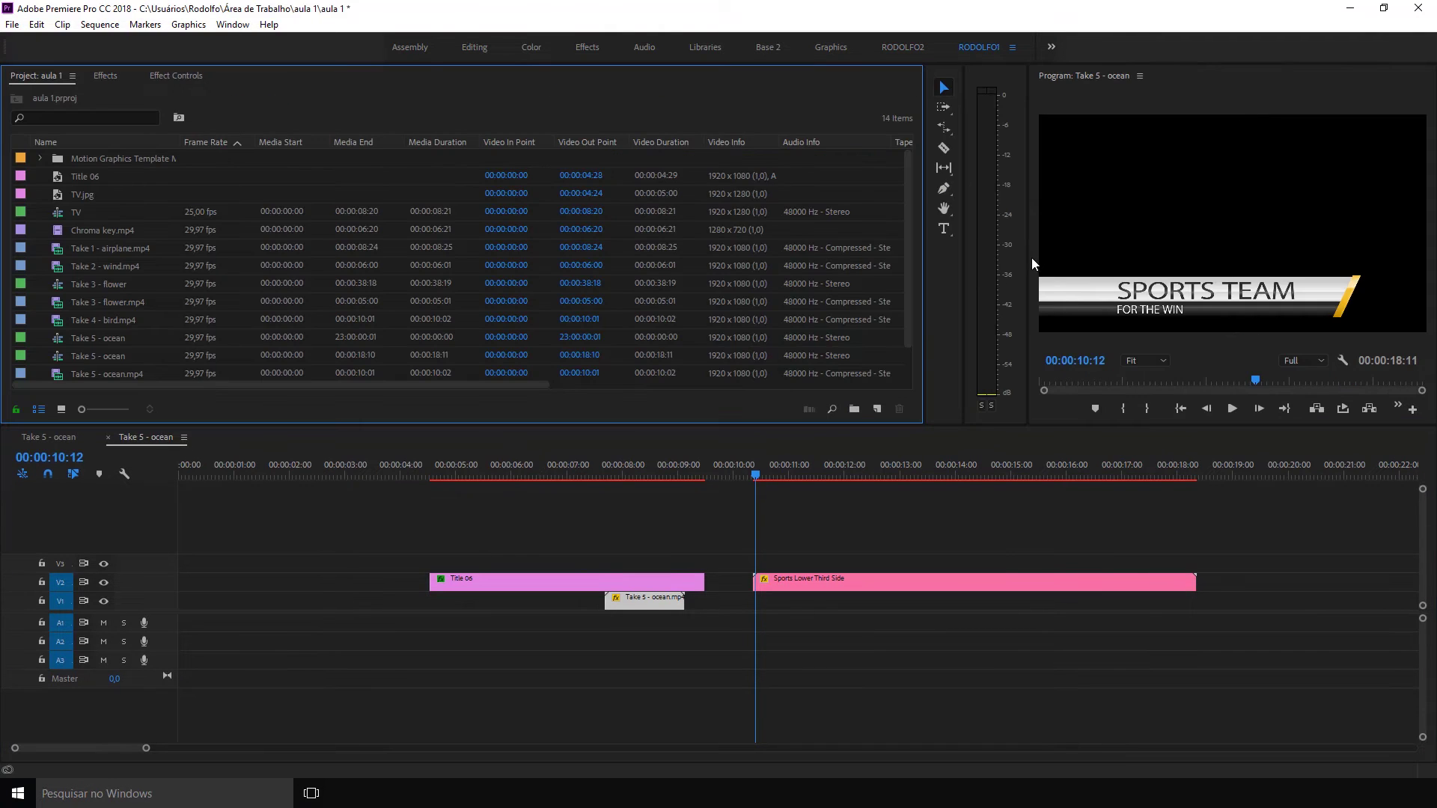
- Enlarge the Program monitor by narrowing the project panel and lowering the timeline
drag(1027, 262, 808, 264)
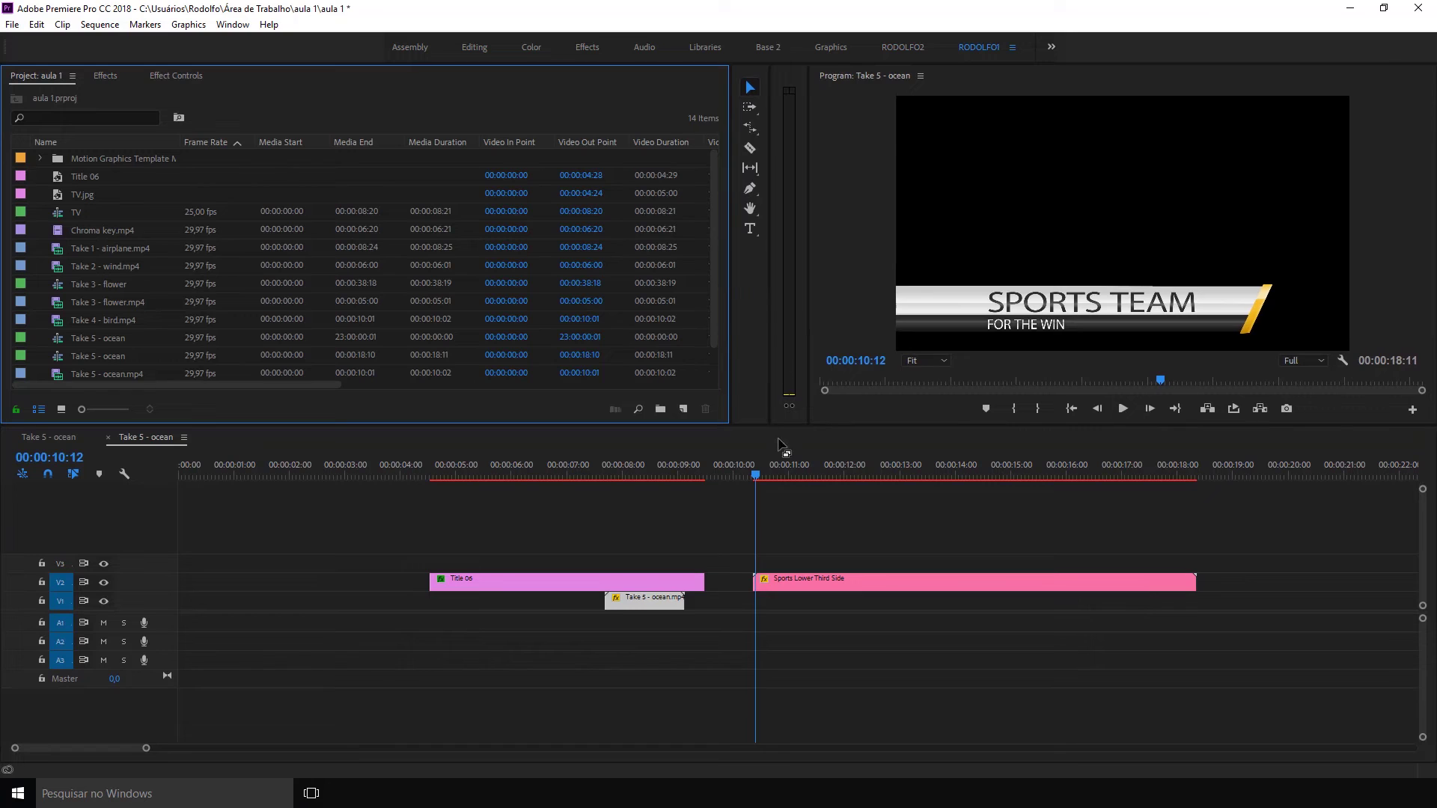
drag(799, 425, 799, 470)
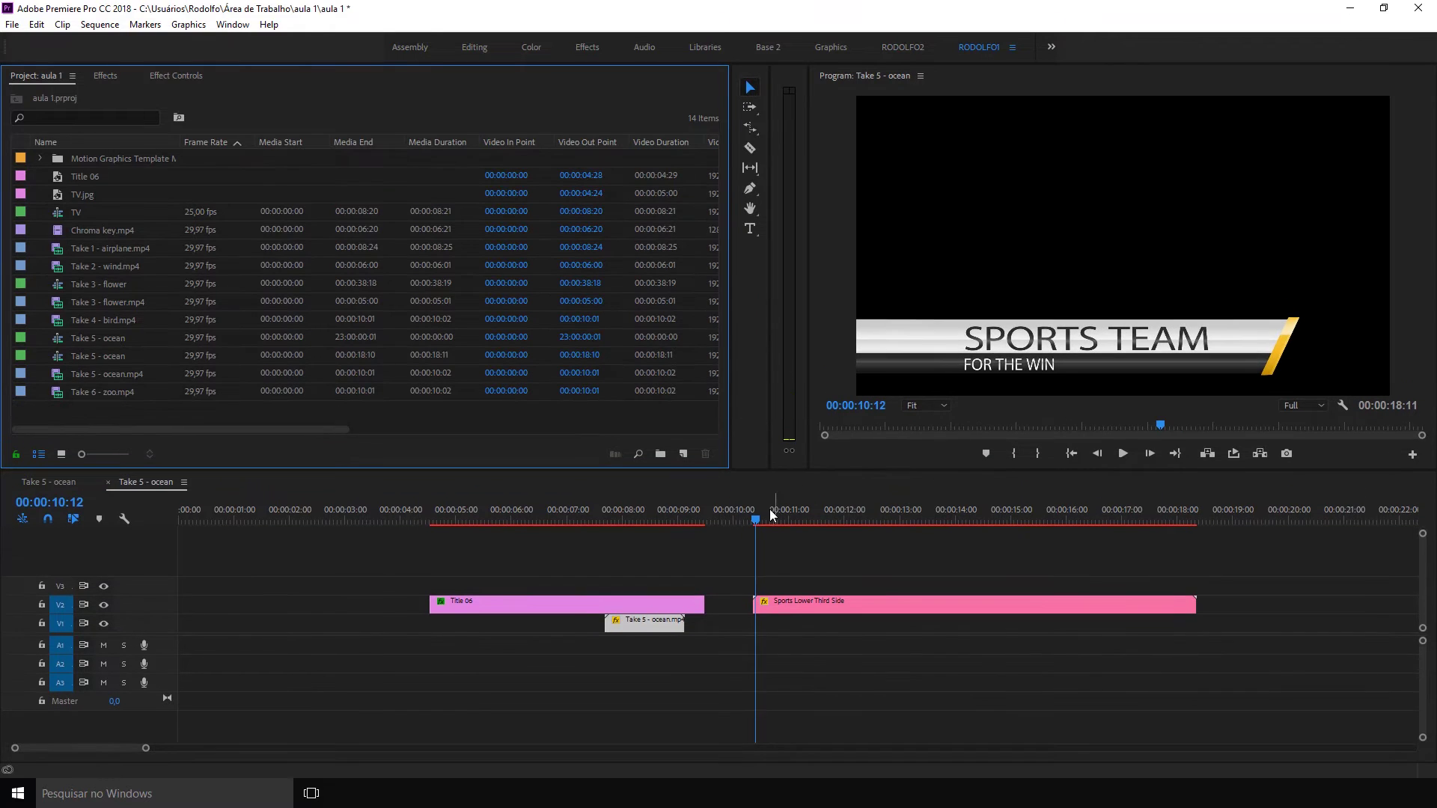
mouse_move(763, 518)
mouse_down()
mouse_move(1180, 513)
mouse_move(860, 524)
mouse_up()
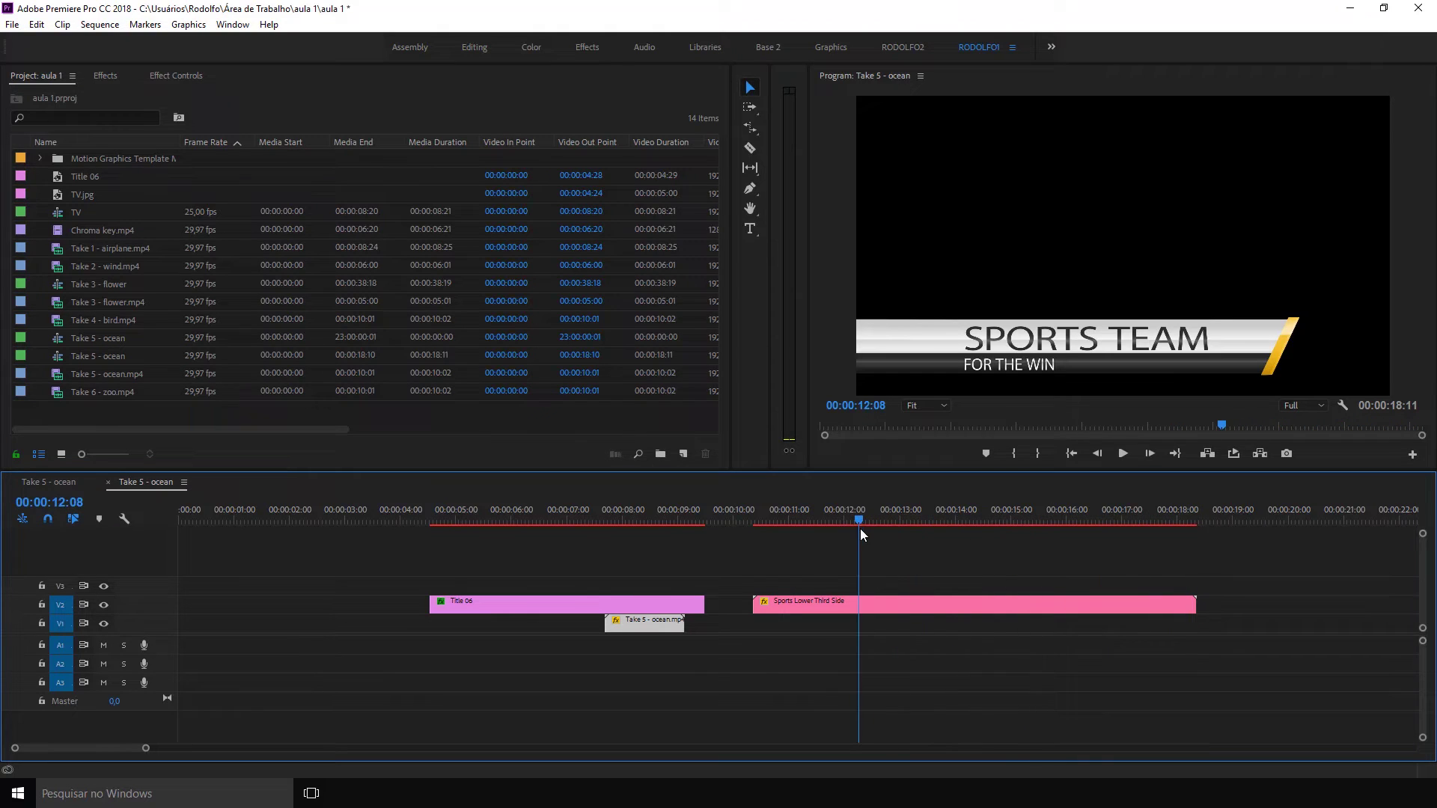
- Slide Take 5 - ocean.mp4 right by 00:00:02:20 so it starts under the Sports Lower Third Side
click(788, 606)
drag(655, 623, 803, 604)
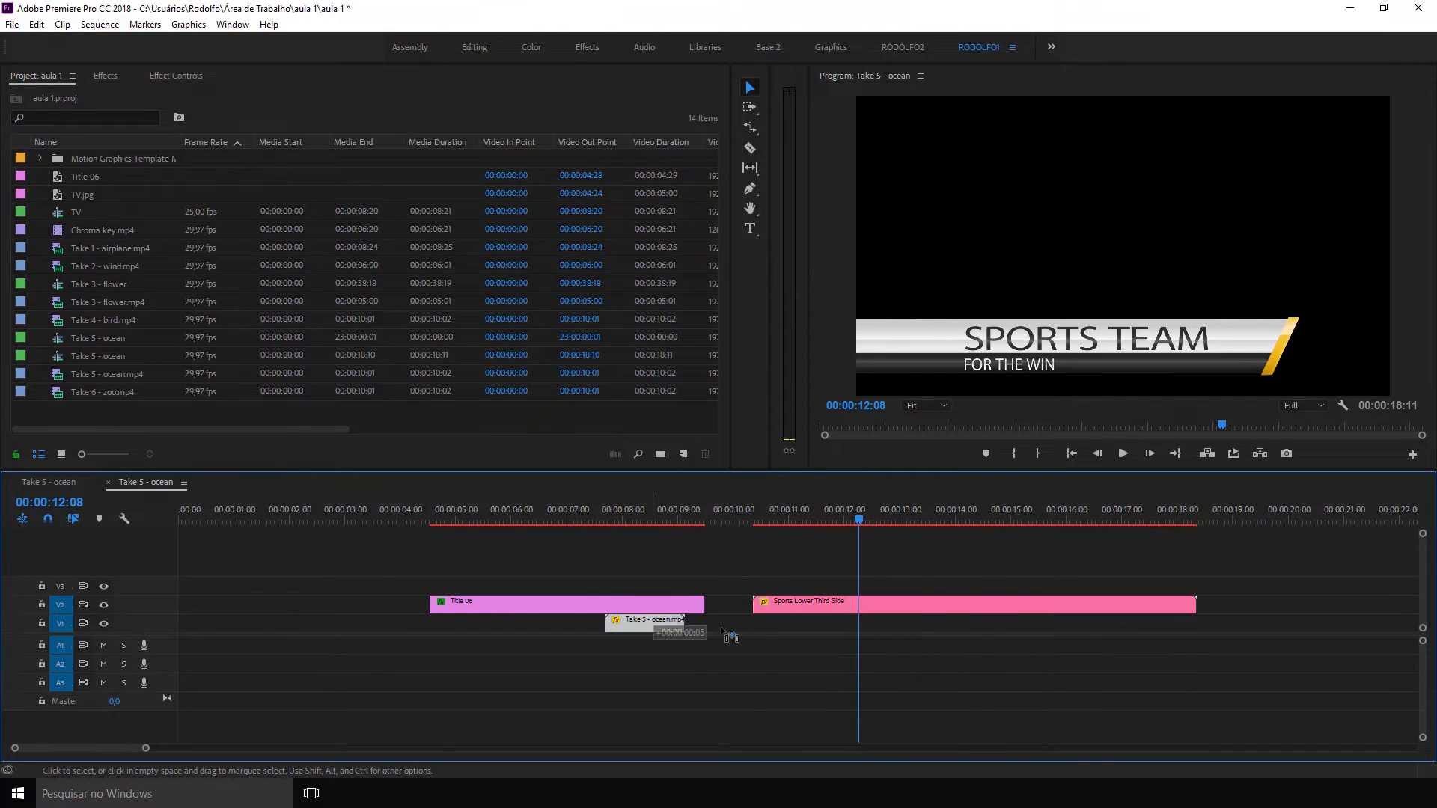
click(800, 515)
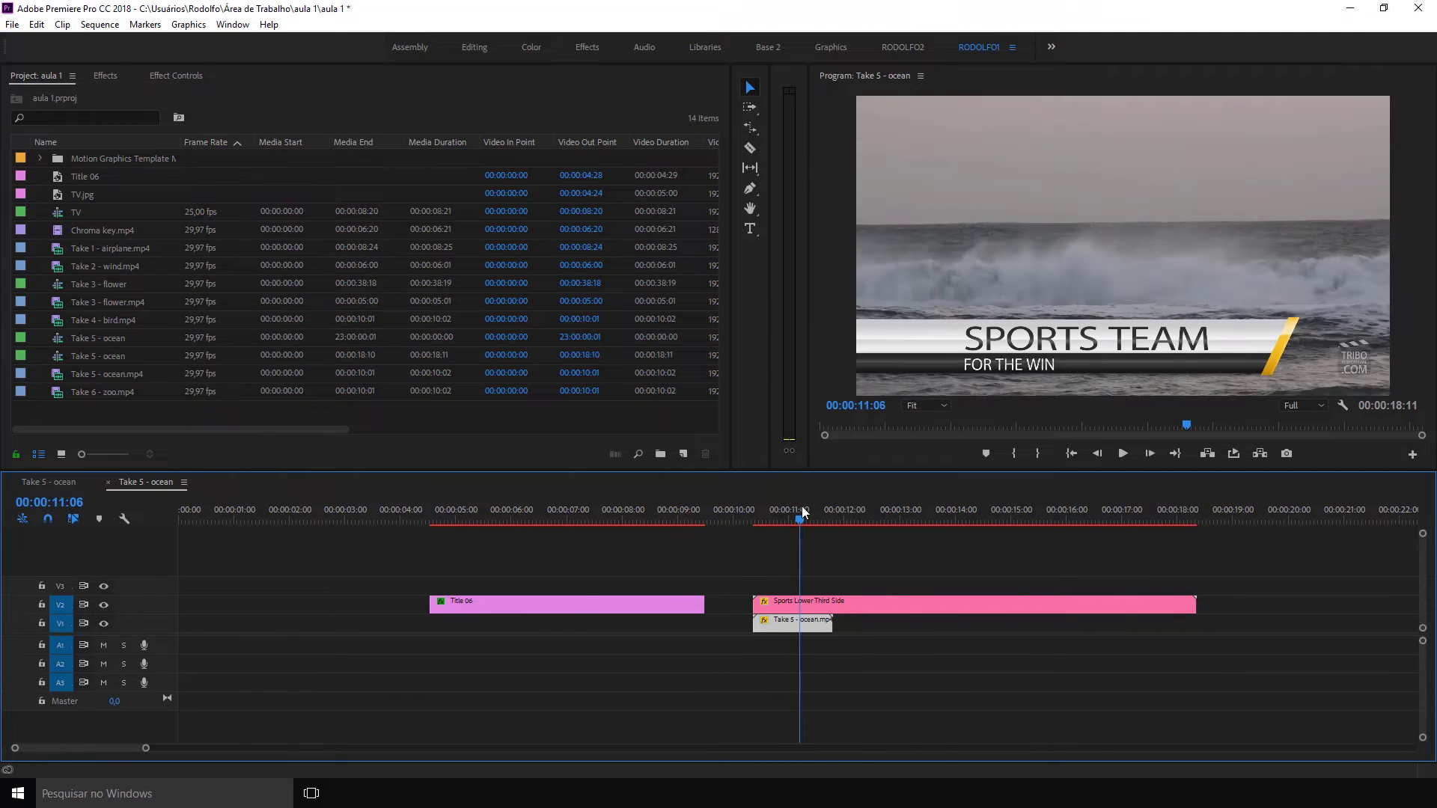
drag(802, 509, 782, 514)
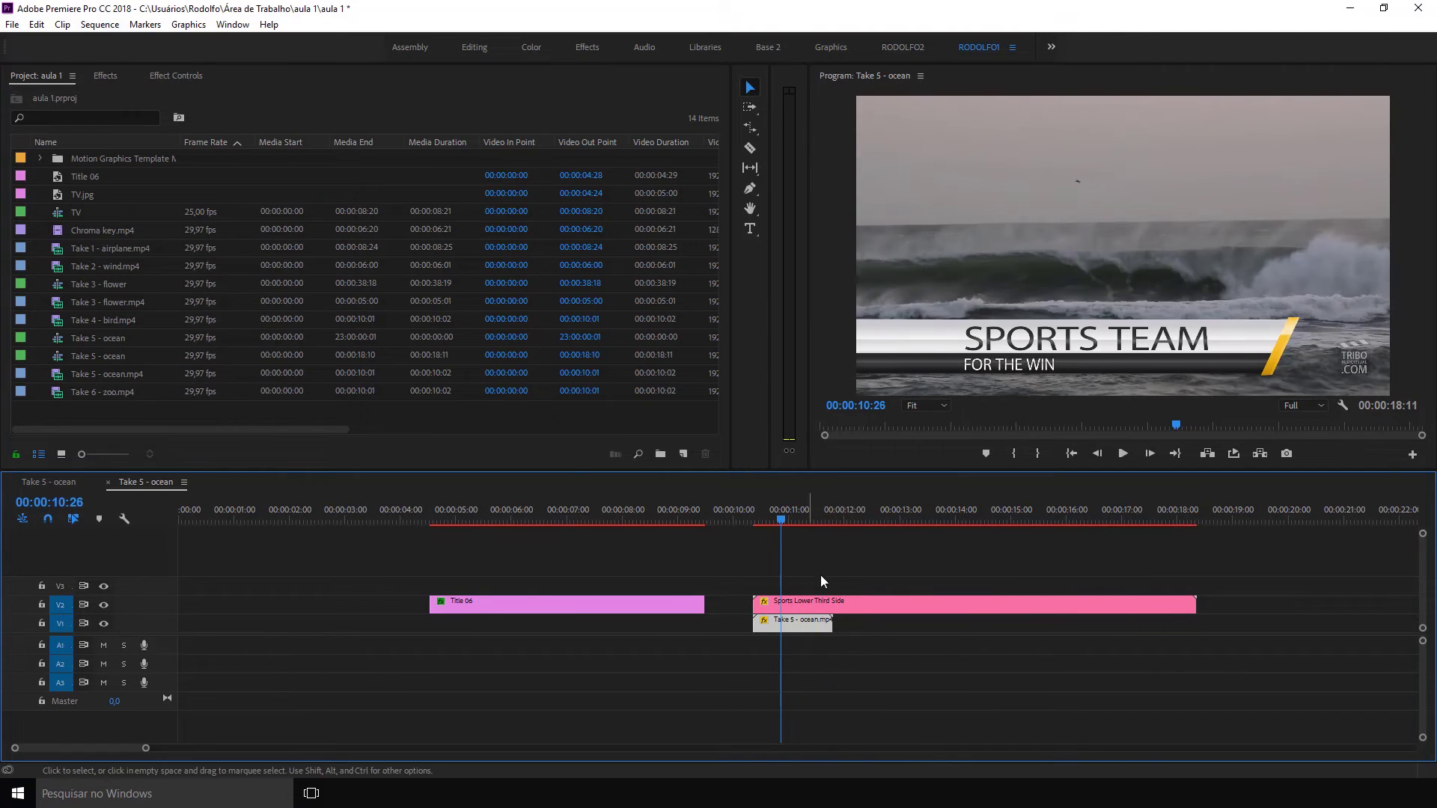
click(811, 604)
click(806, 603)
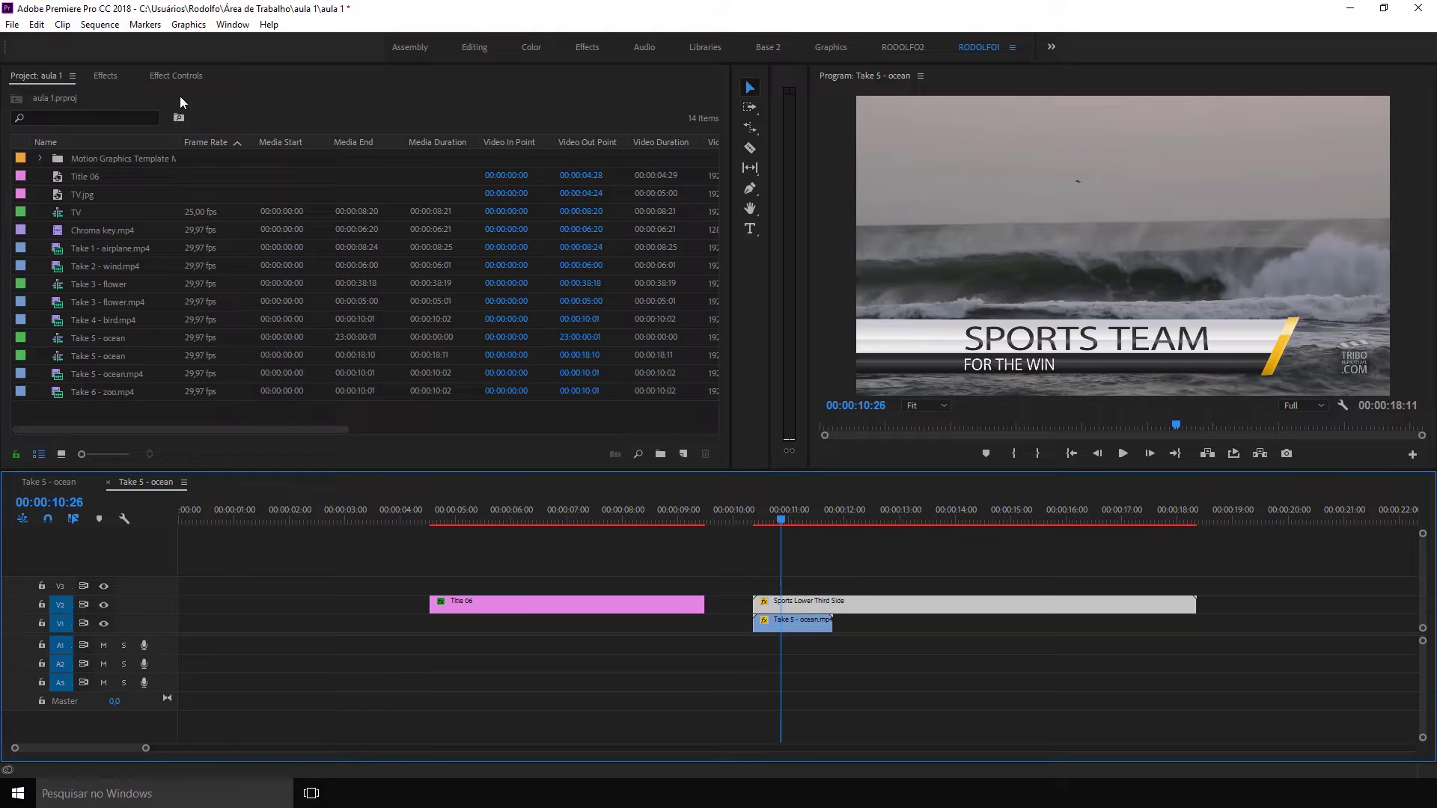
- Load the Sports Lower Third Side into the Source monitor, then close that panel
click(175, 76)
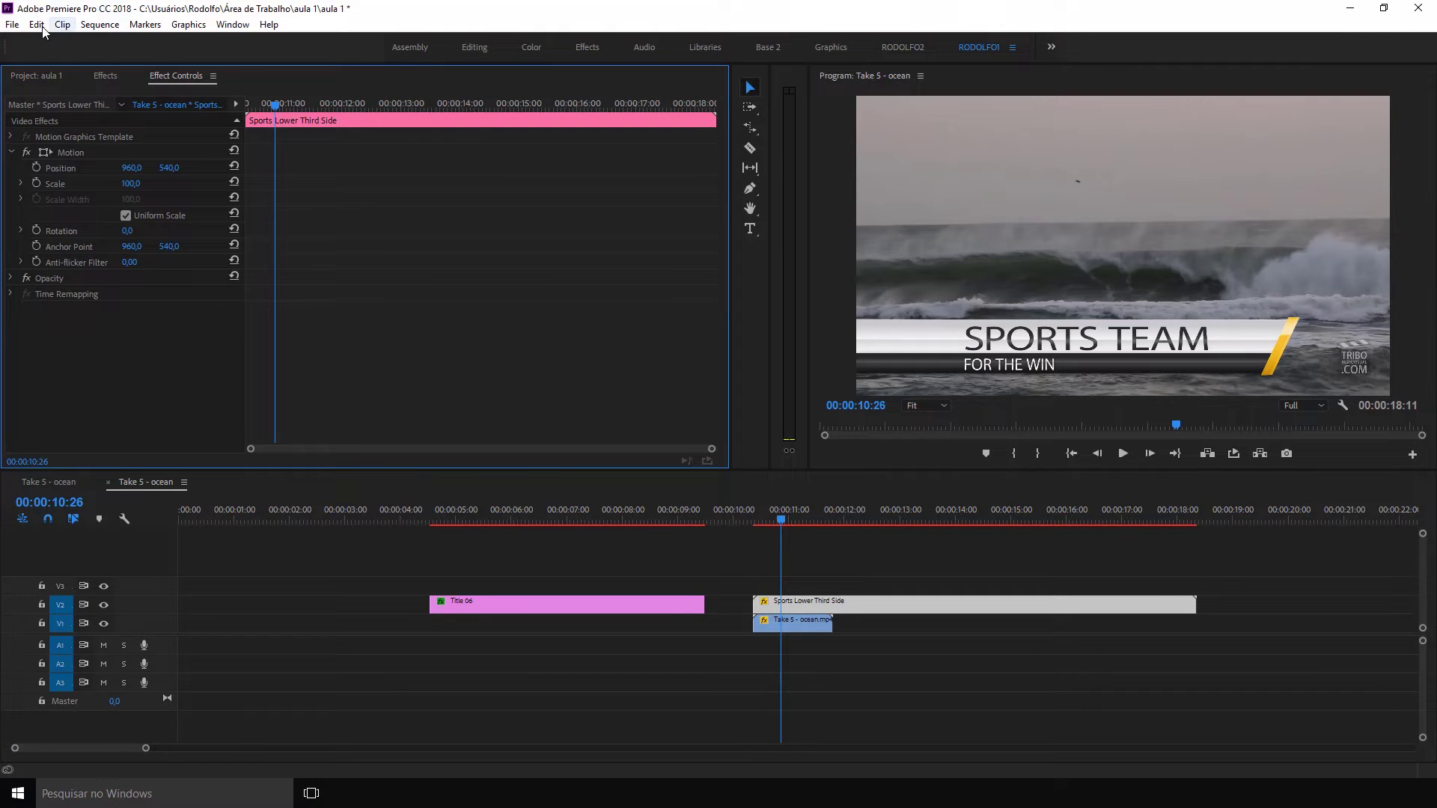
click(47, 75)
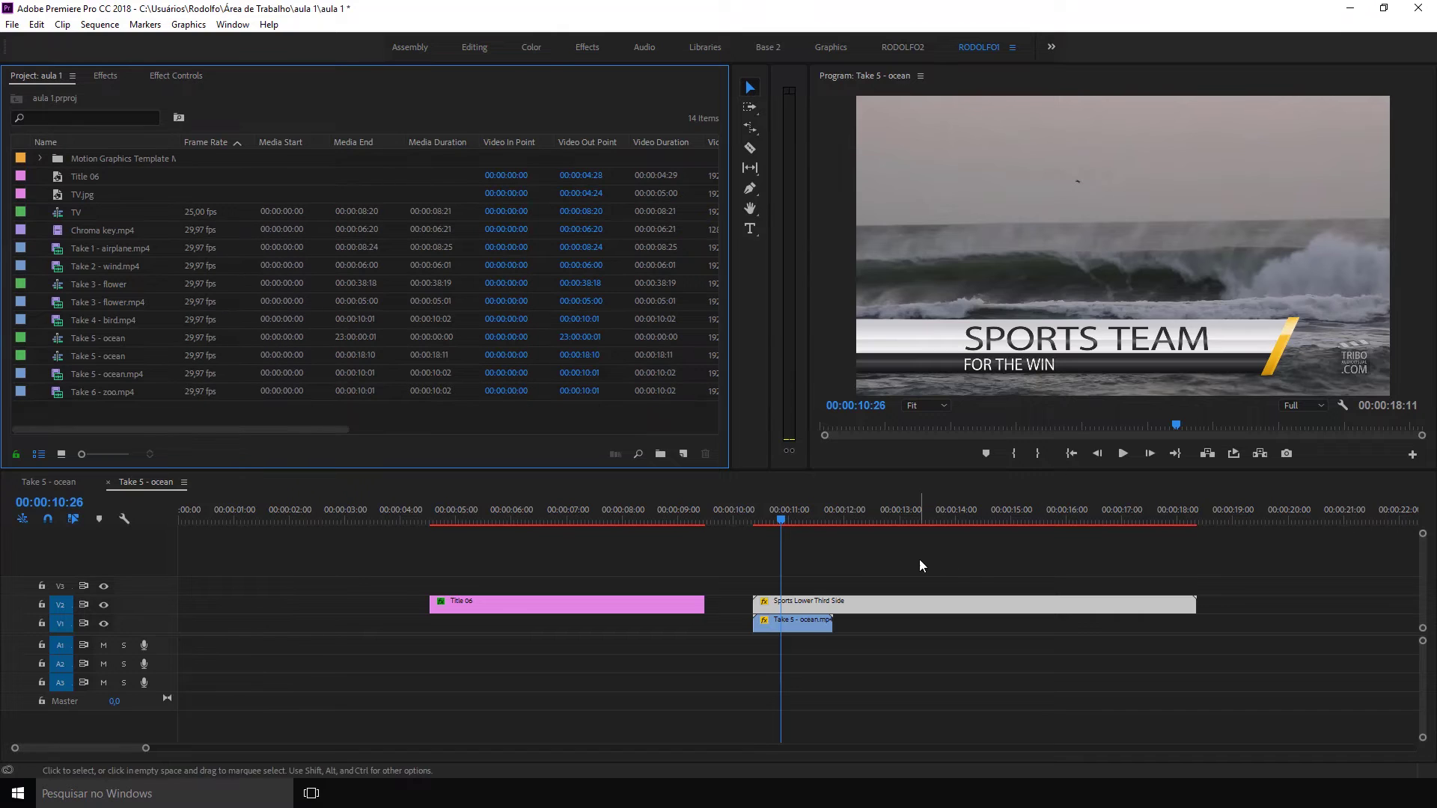
double_click(858, 600)
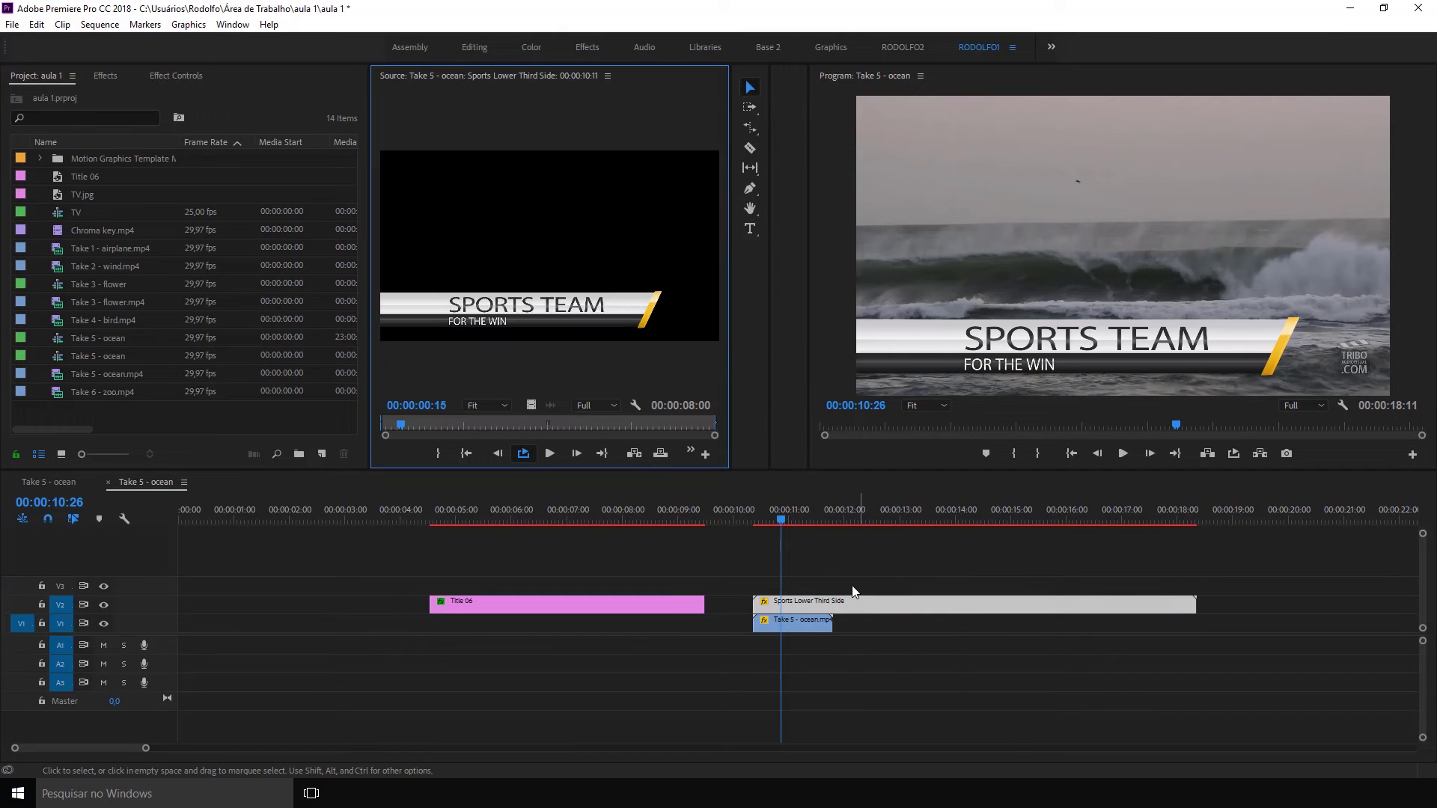
click(608, 76)
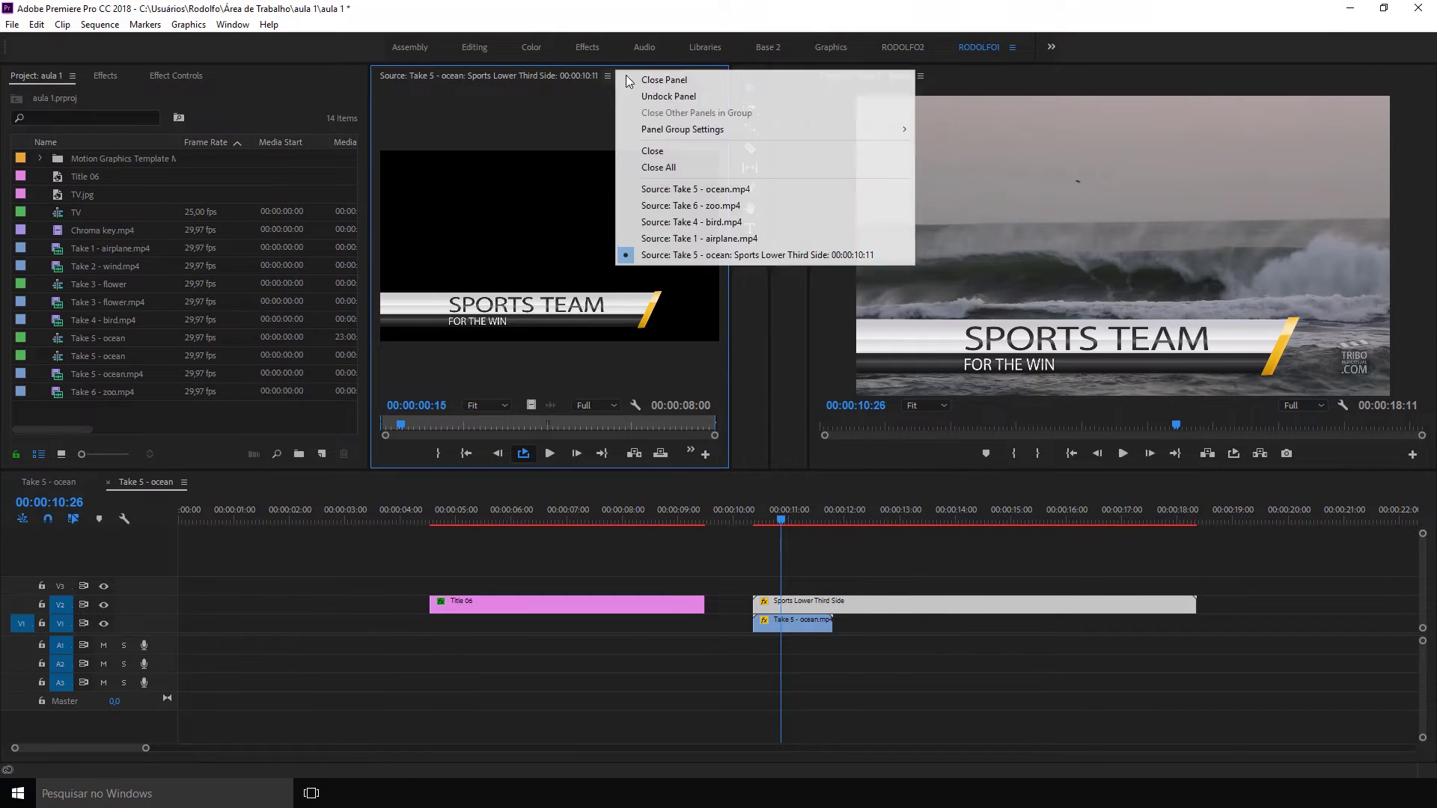
click(645, 81)
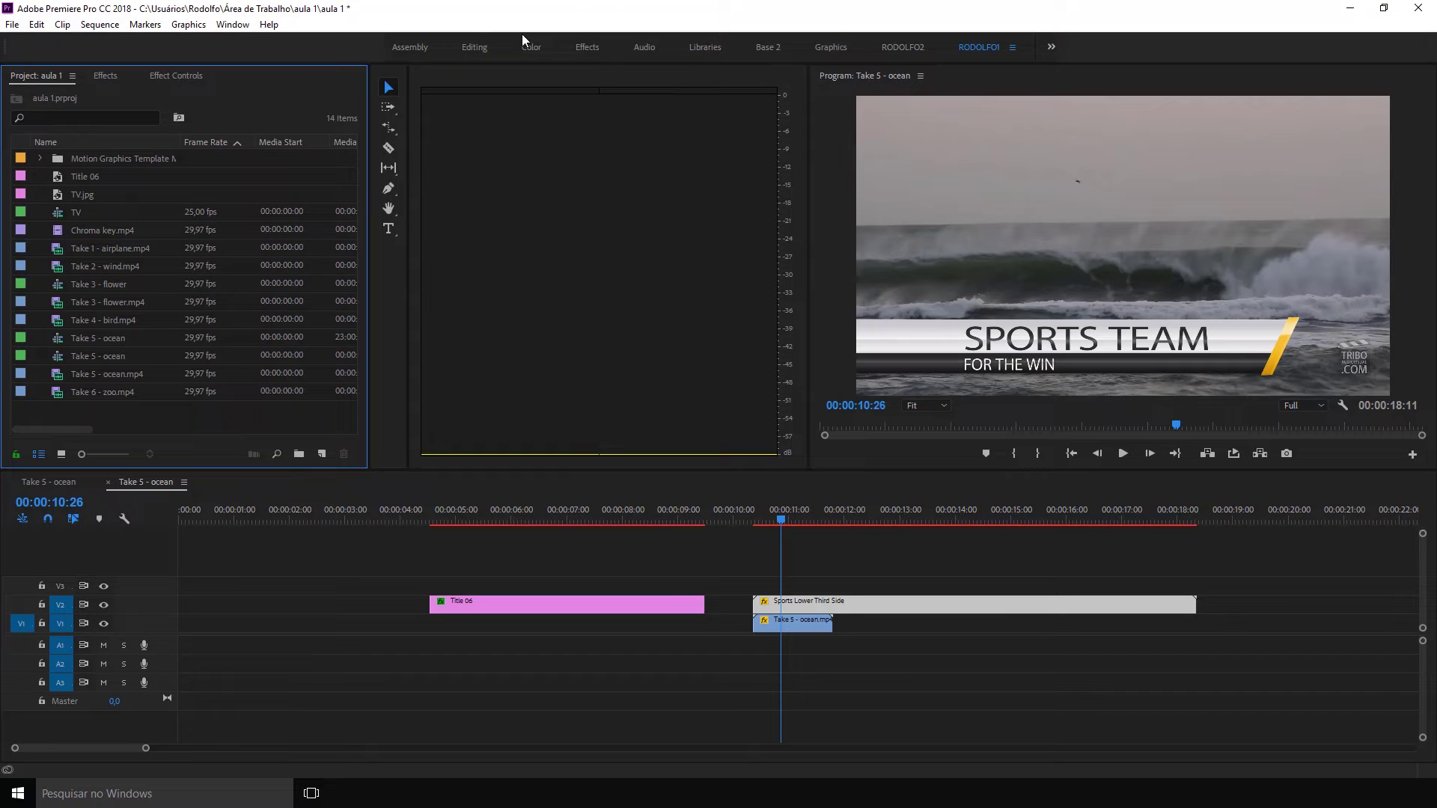
click(233, 24)
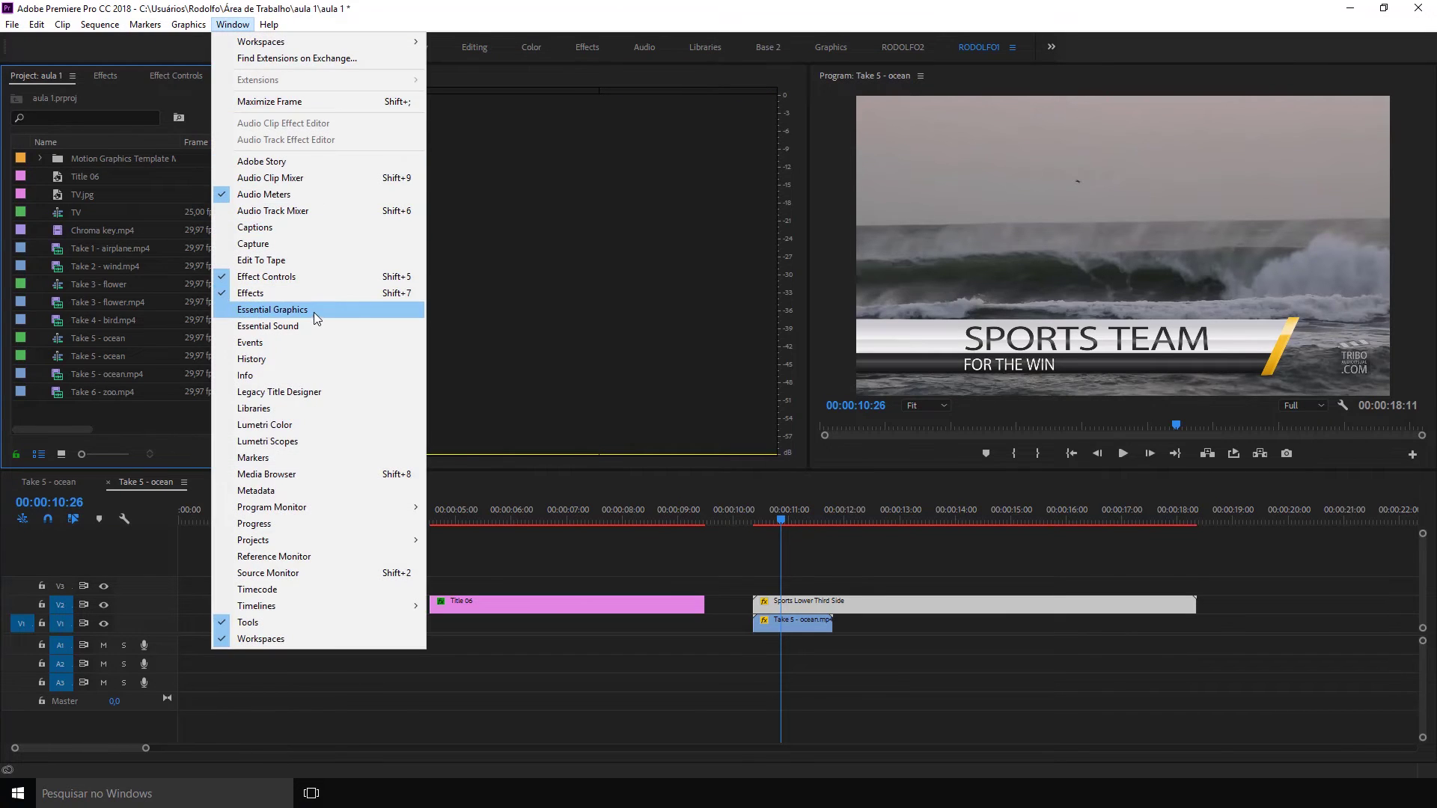
- Open Essential Graphics and change the Sports Lower Third title to RODOLFO
click(313, 312)
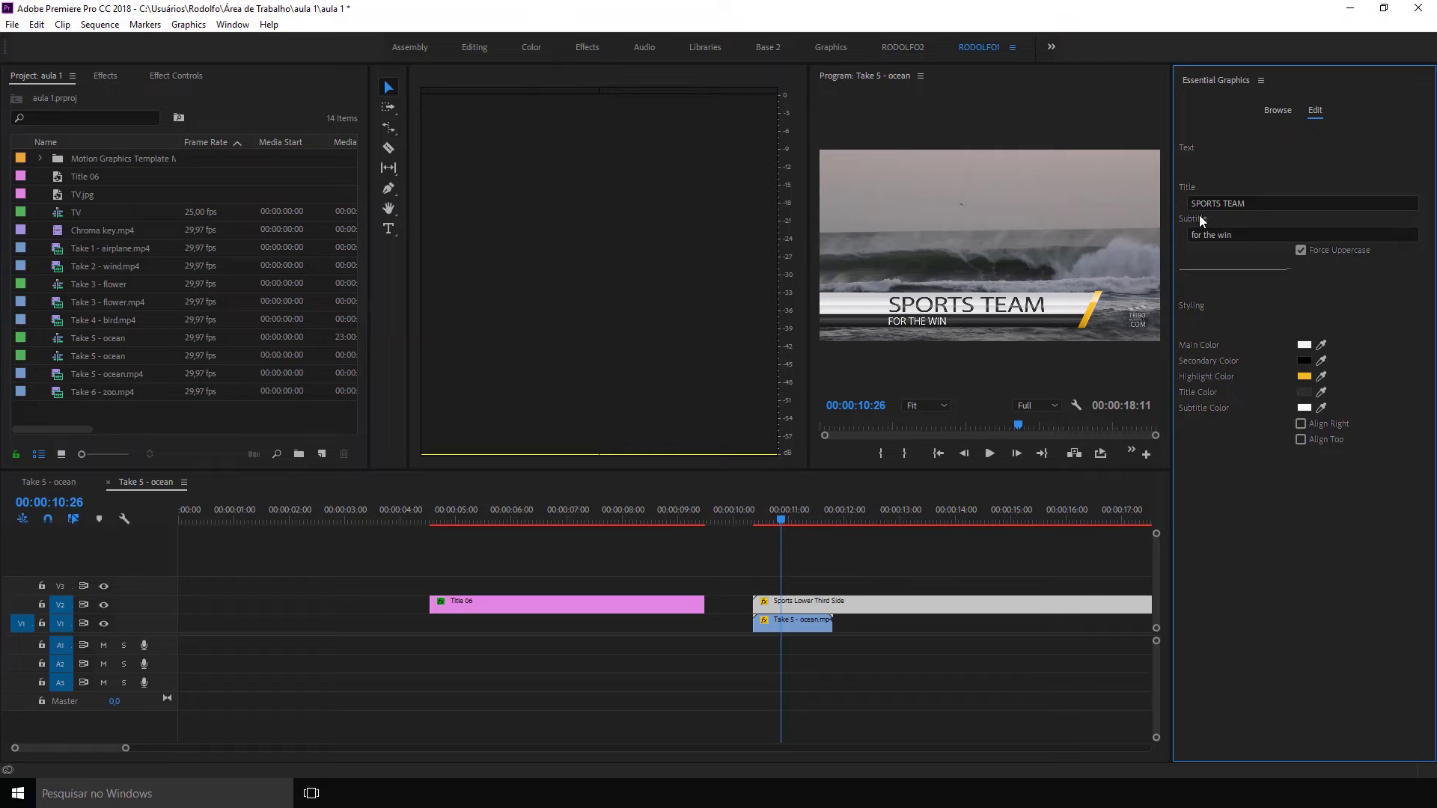
click(851, 581)
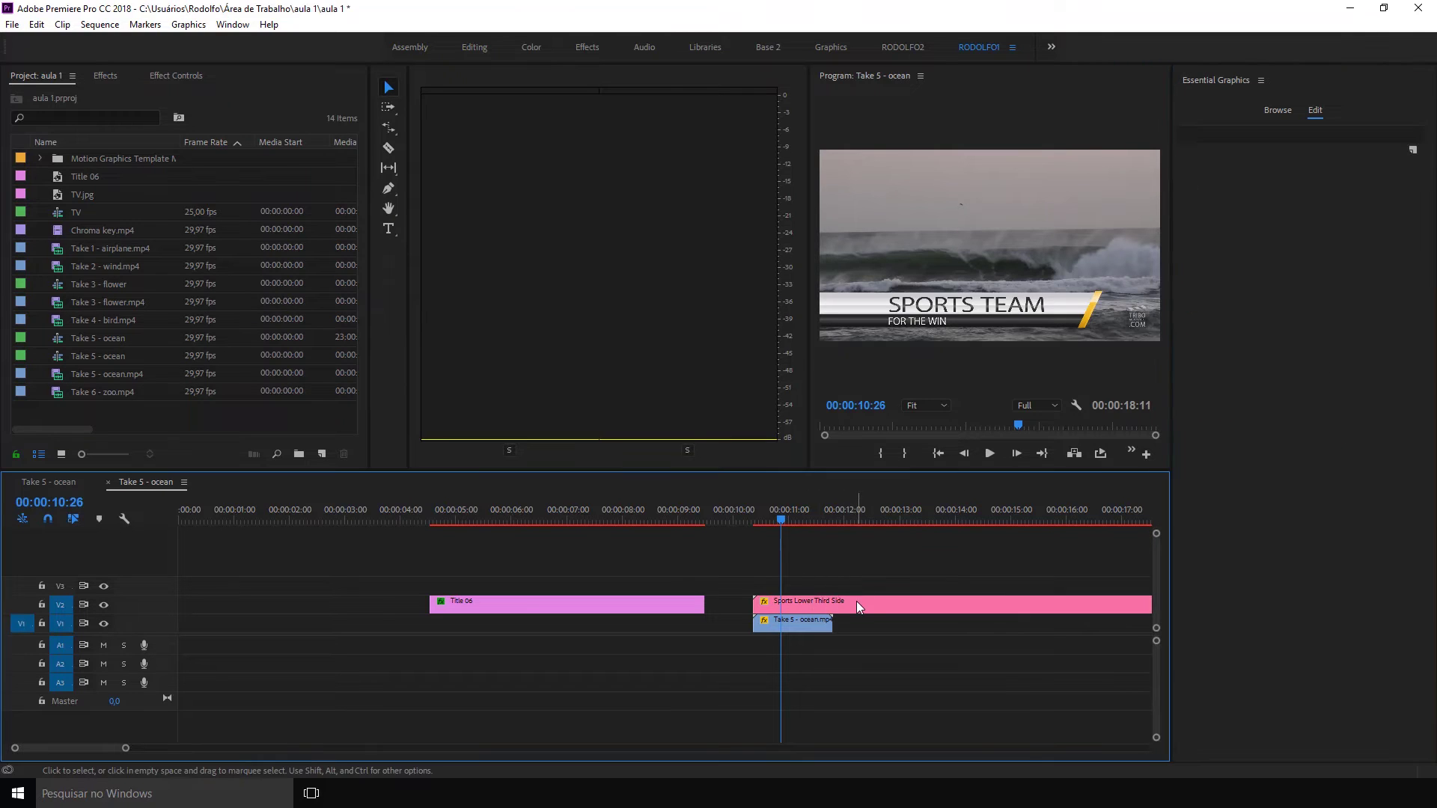
click(857, 600)
click(1255, 200)
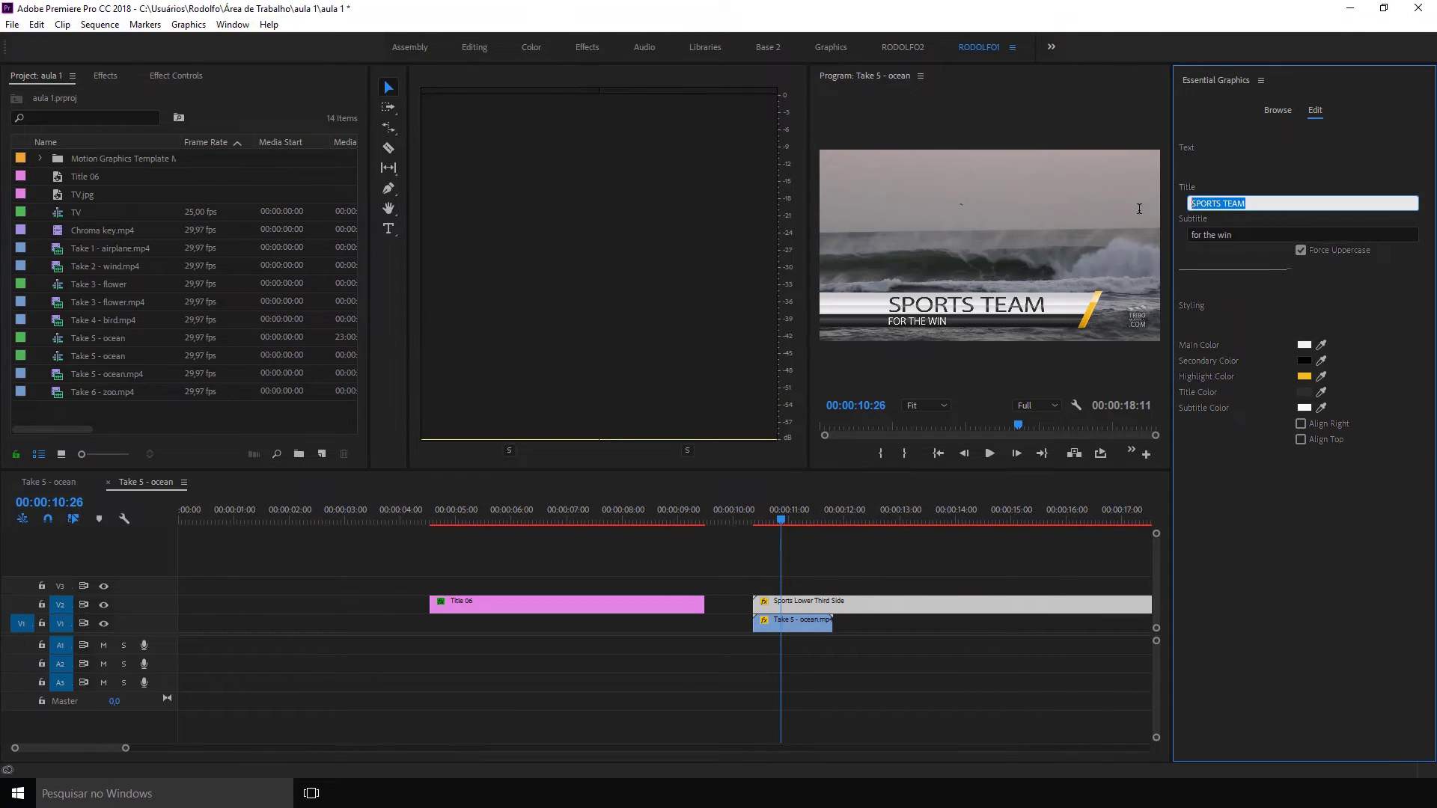
text(RODO)
text(LFO)
click(825, 553)
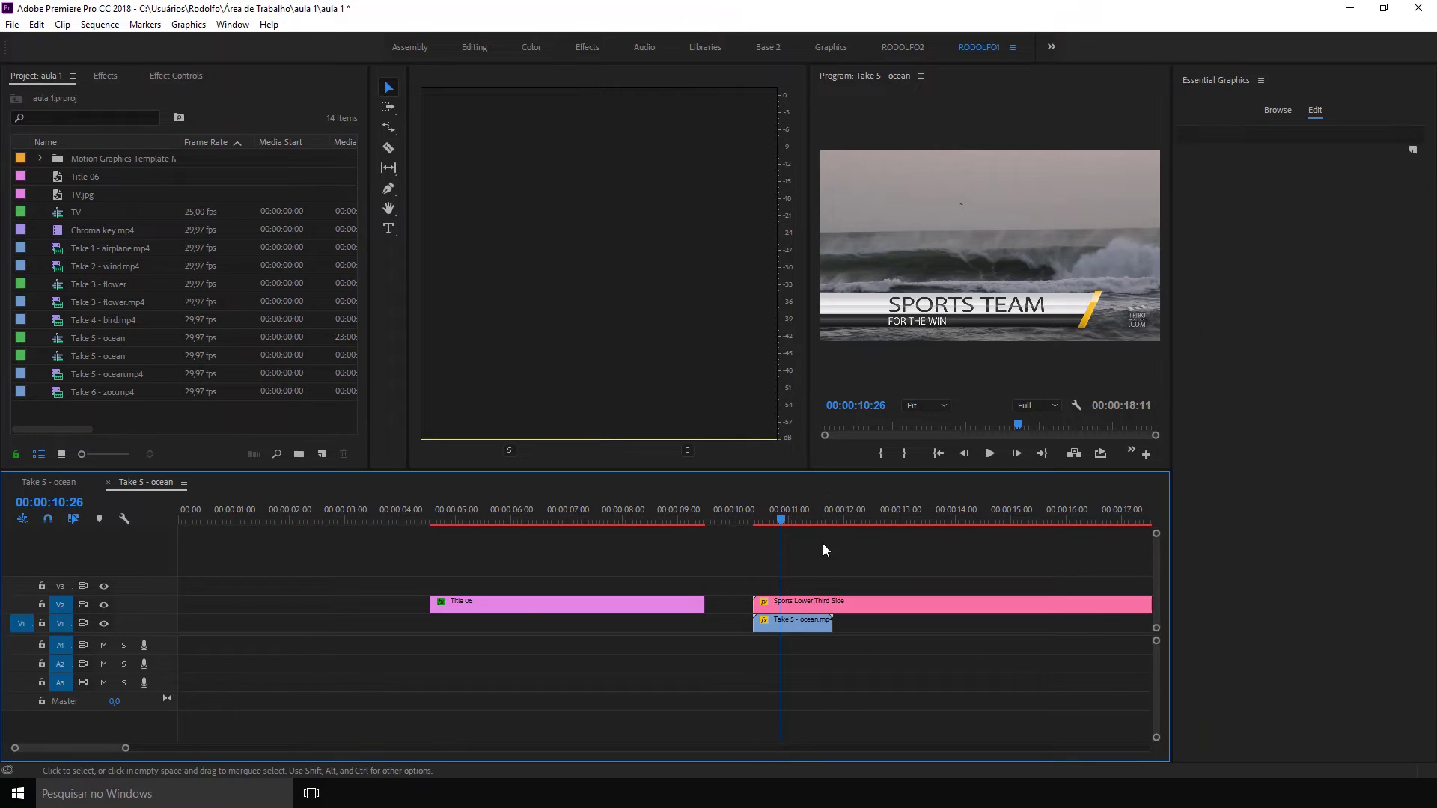
- Change the subtitle to MAMAMAMAM and close the Essential Graphics panel
click(806, 606)
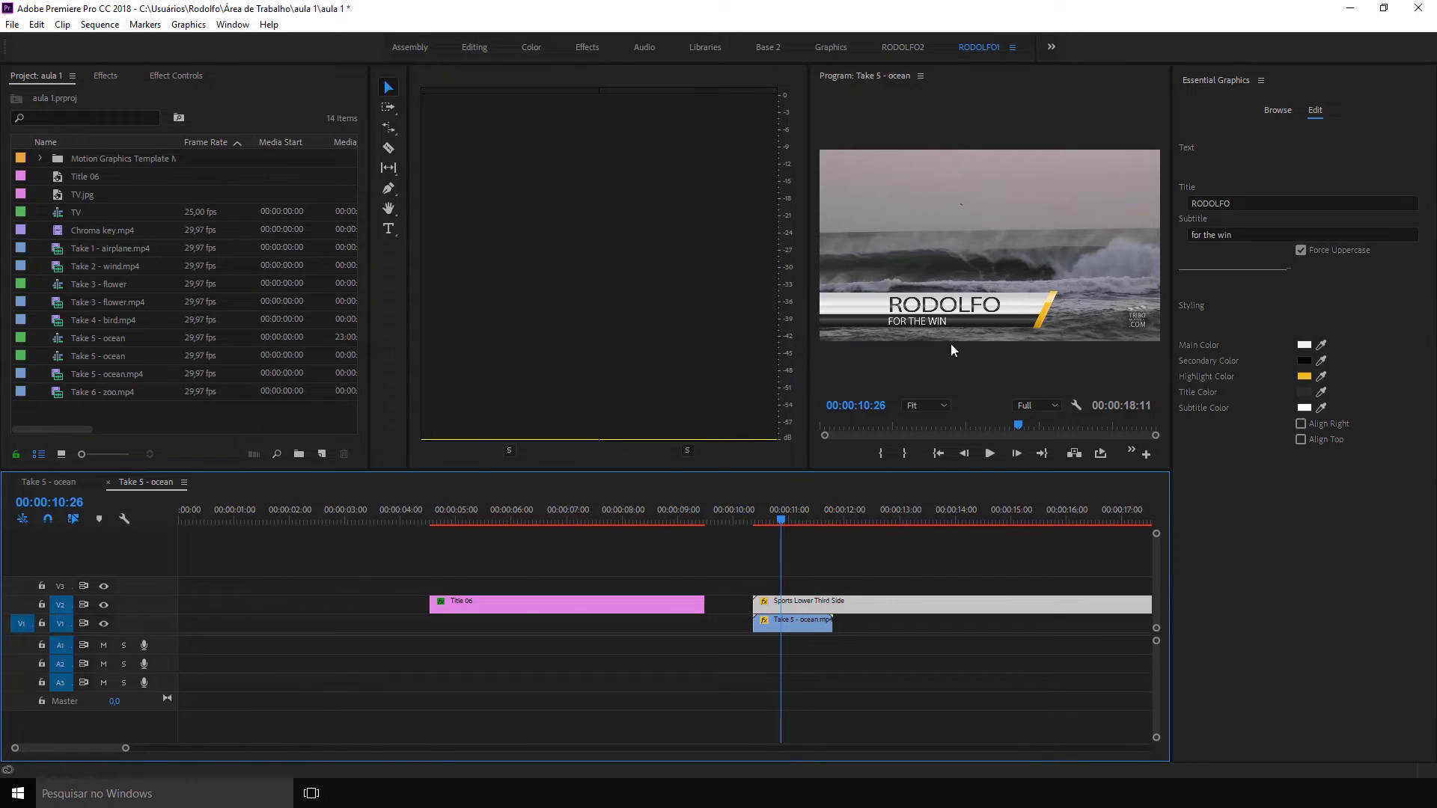
click(1238, 234)
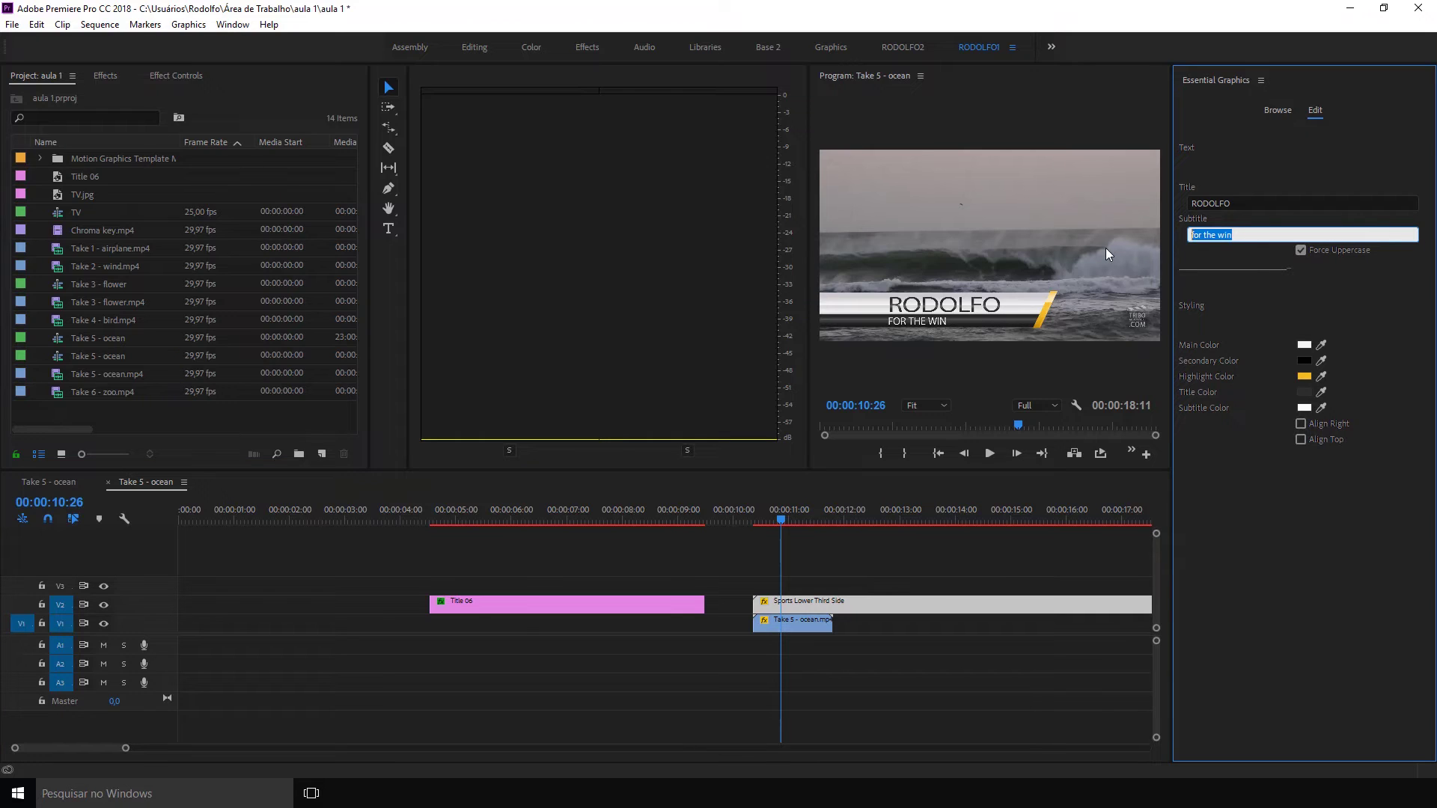
text(MAMAMAMAM)
click(864, 559)
click(805, 515)
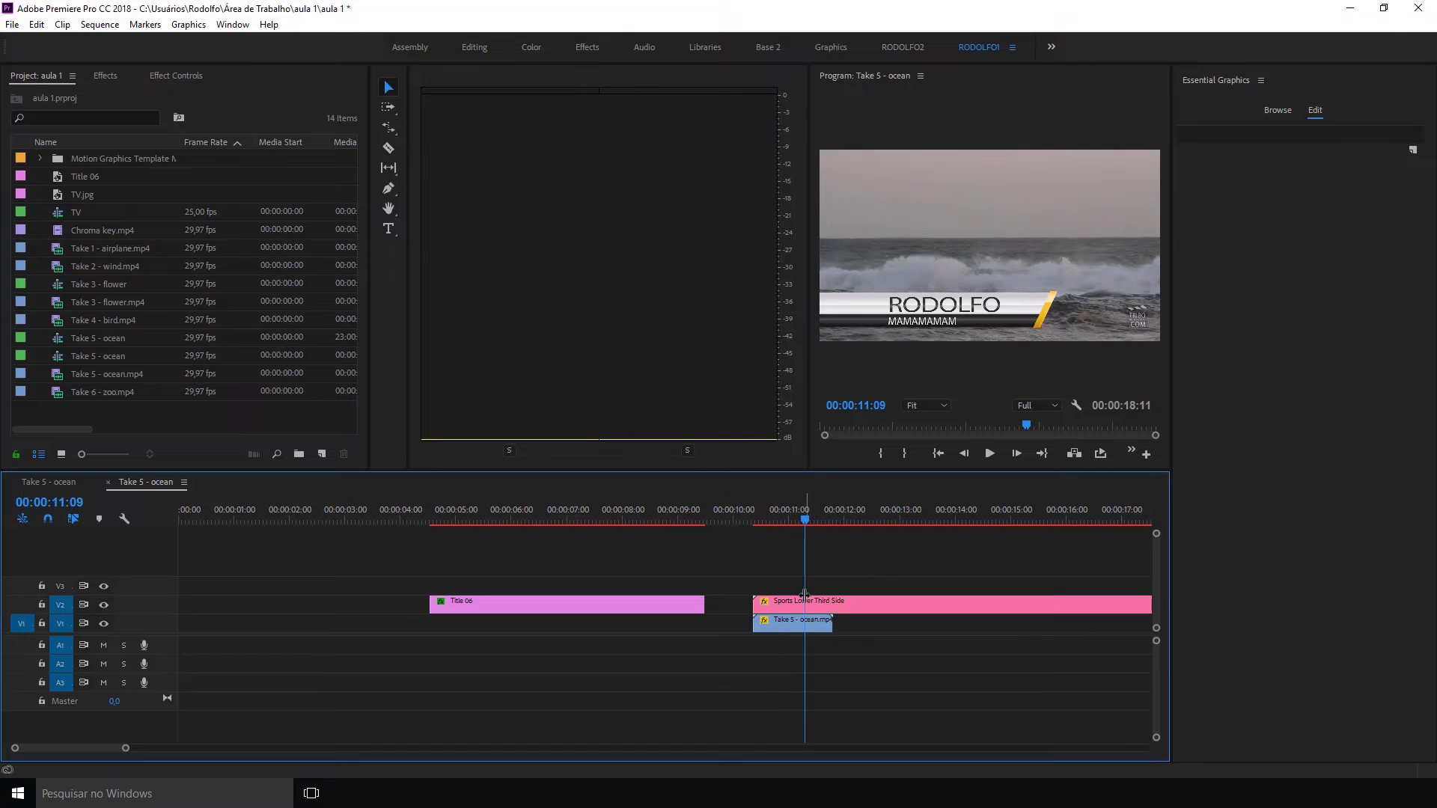
click(809, 604)
click(1262, 78)
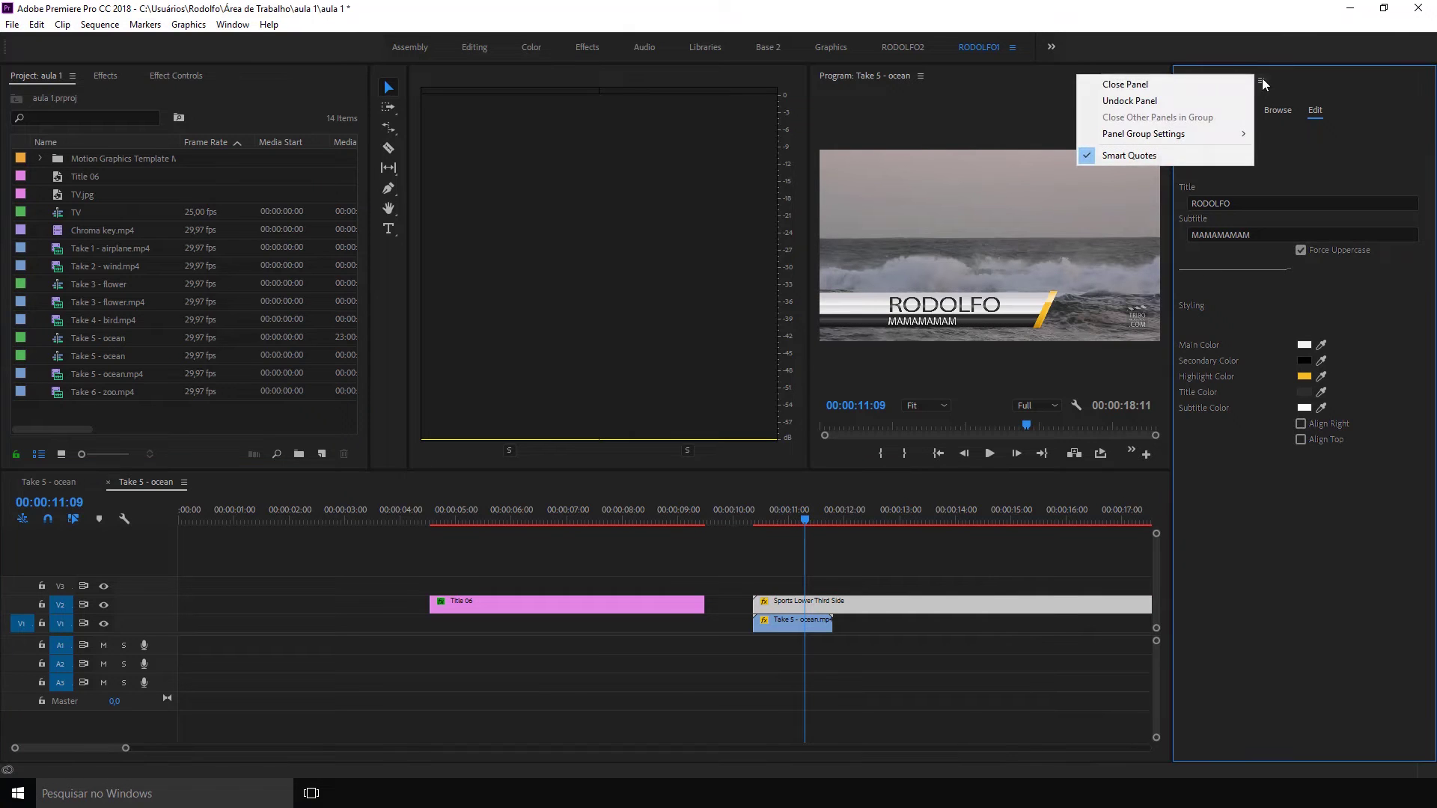
click(1125, 85)
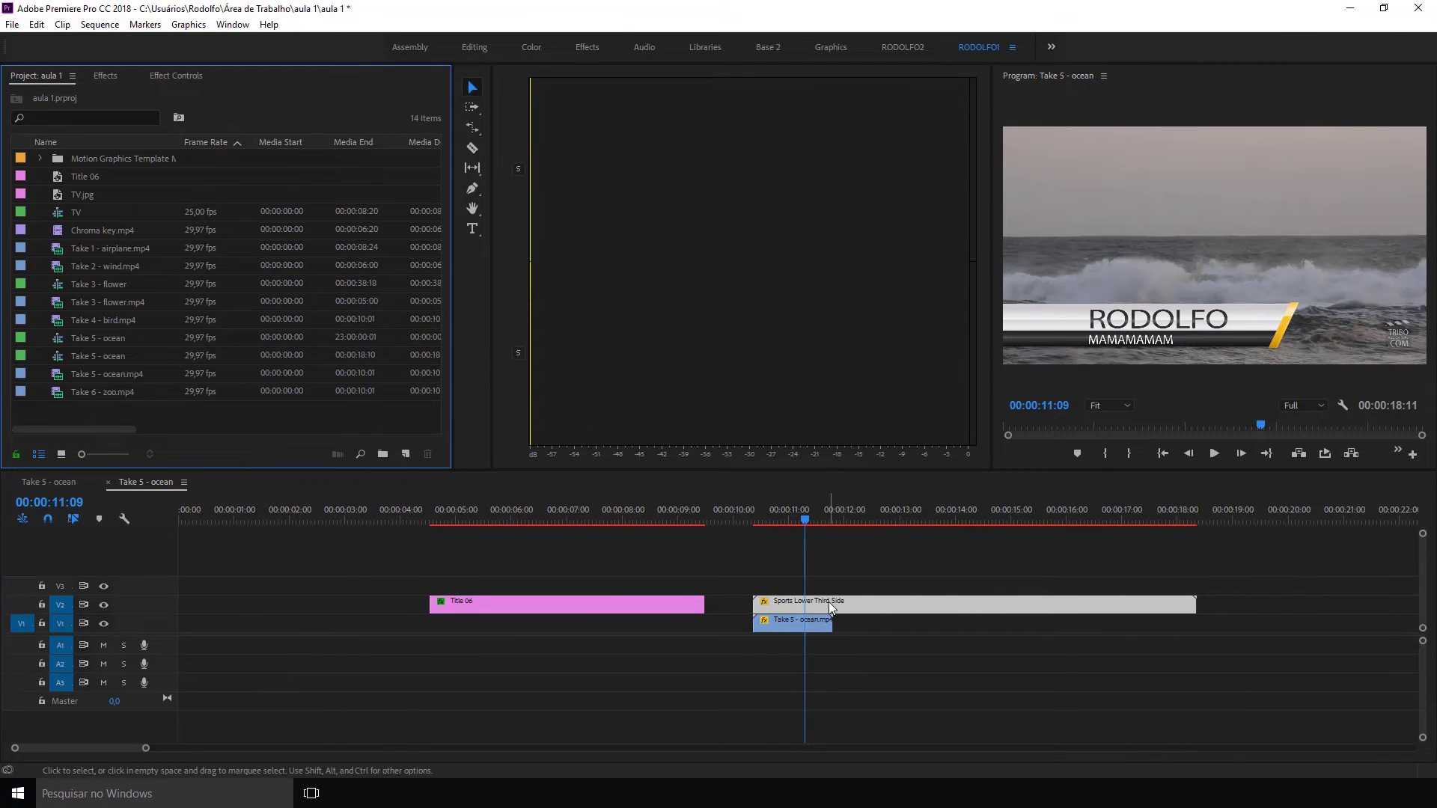
- Delete the Sports Lower Third clip and reopen Essential Graphics to browse its template folders
key(Delete)
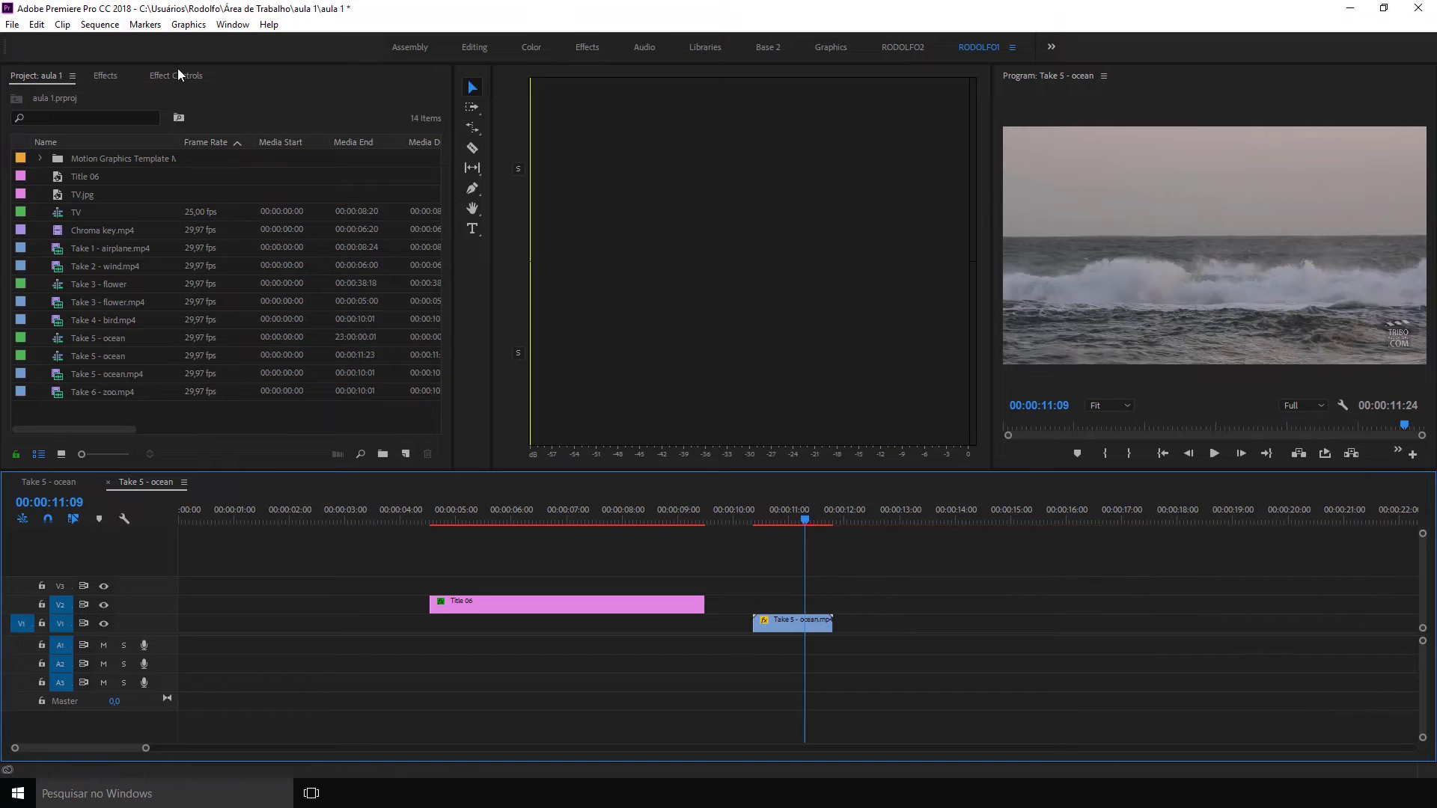
click(232, 25)
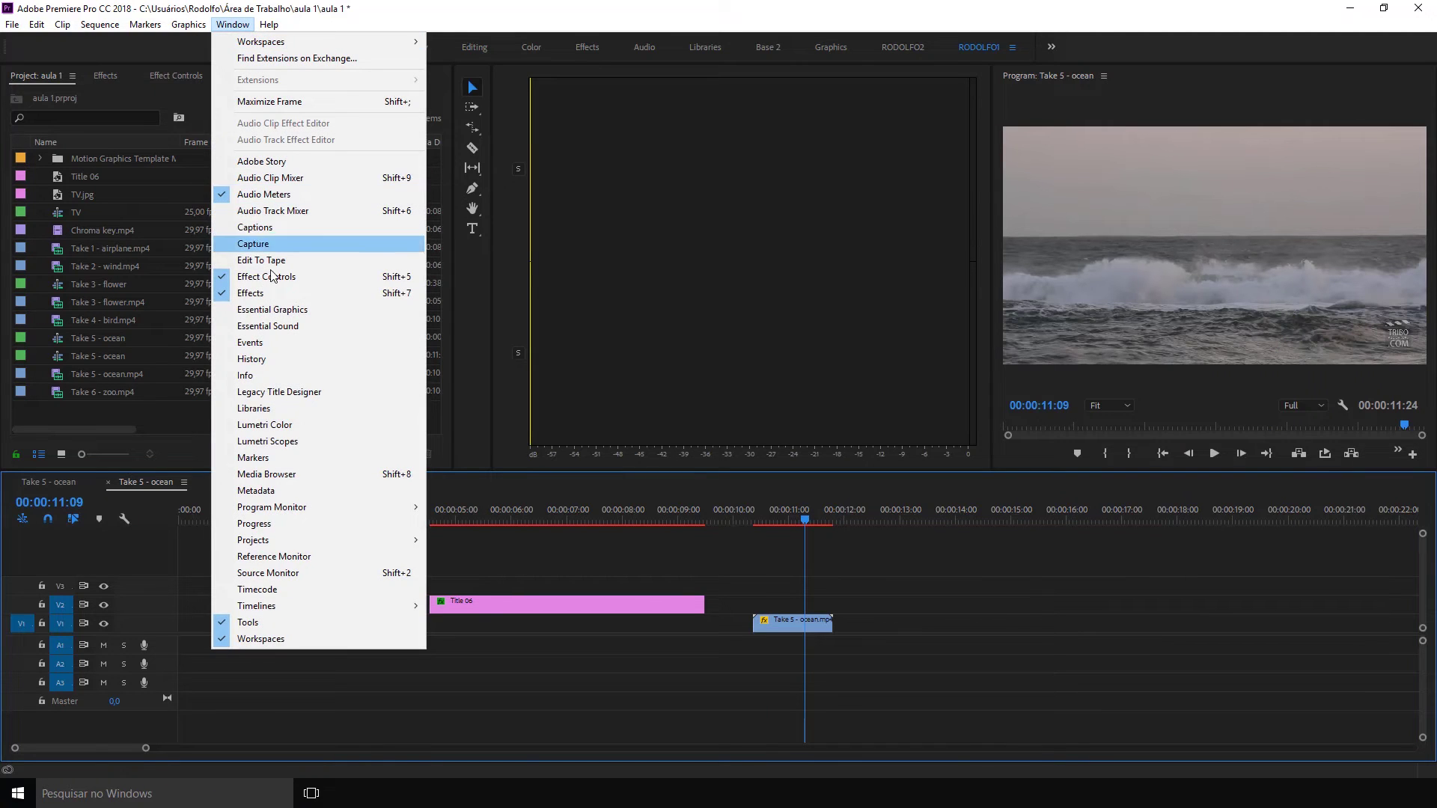
click(292, 310)
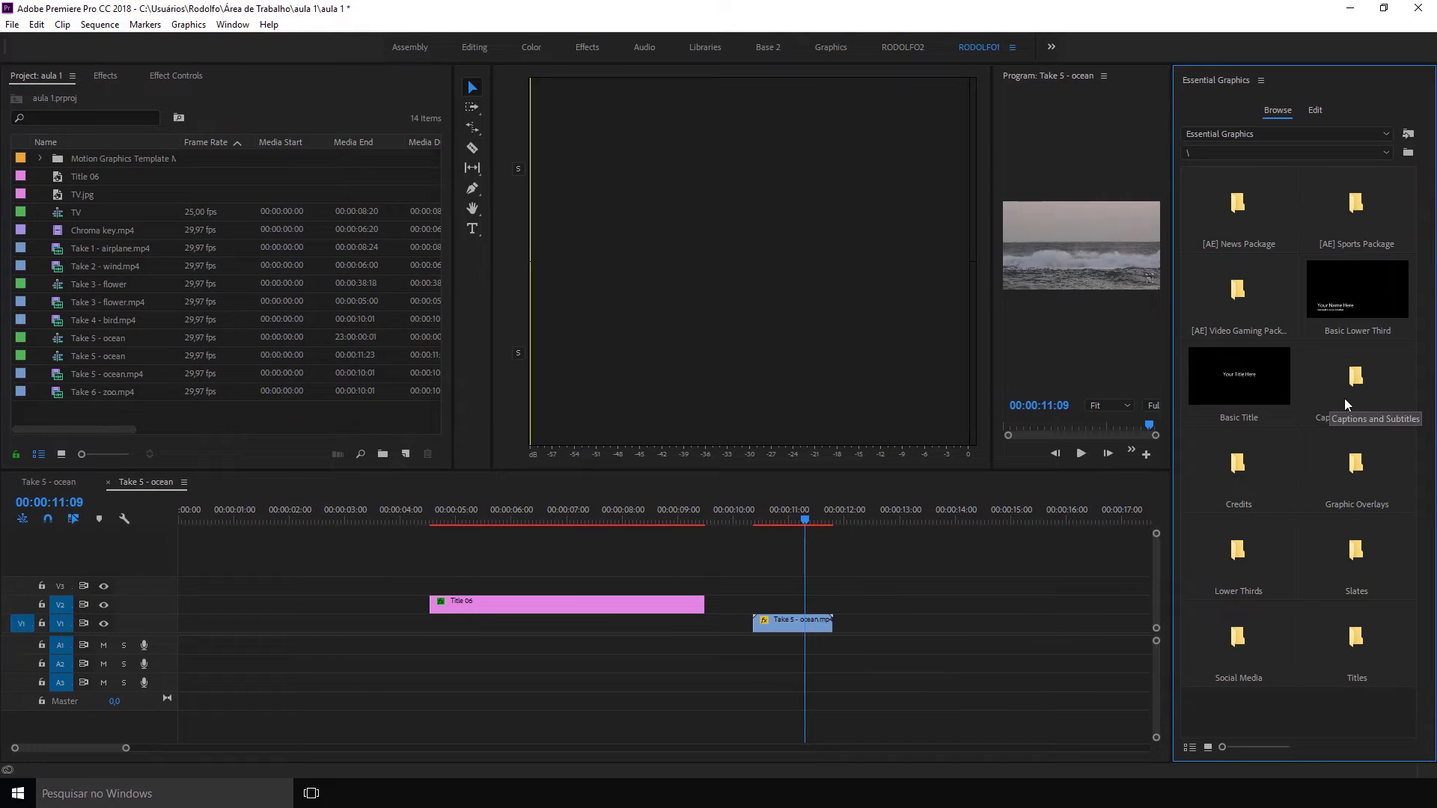
click(1269, 554)
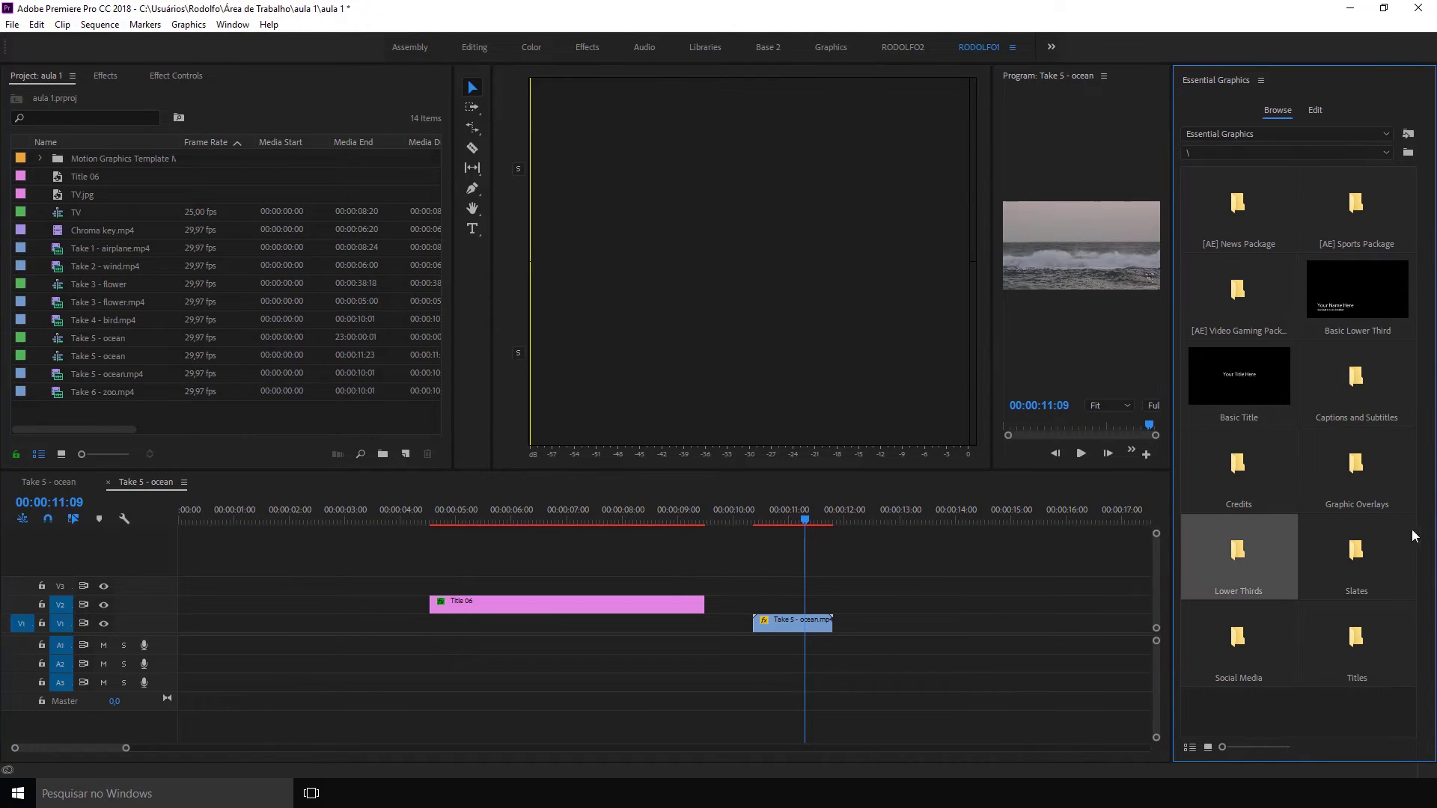
click(1371, 542)
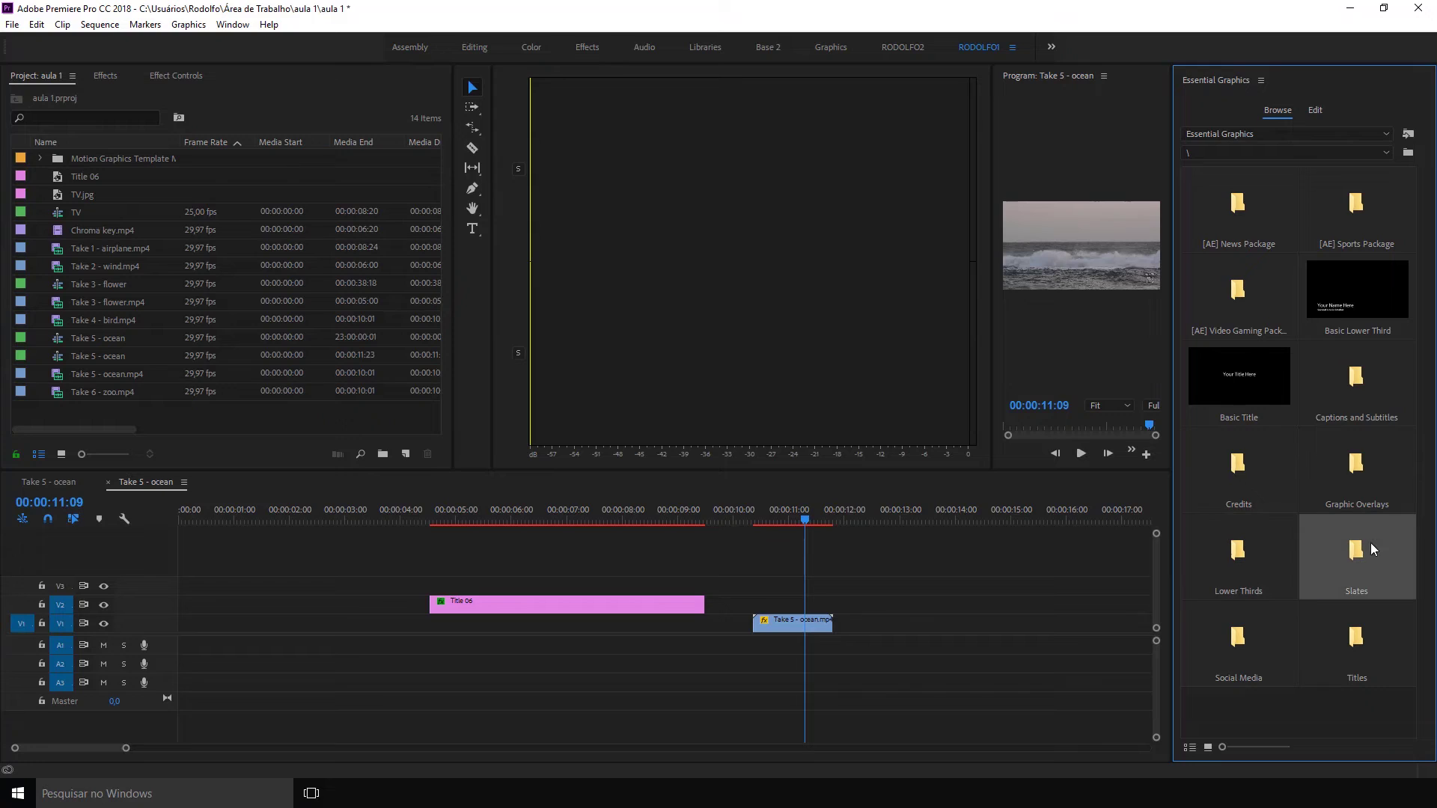
click(1377, 477)
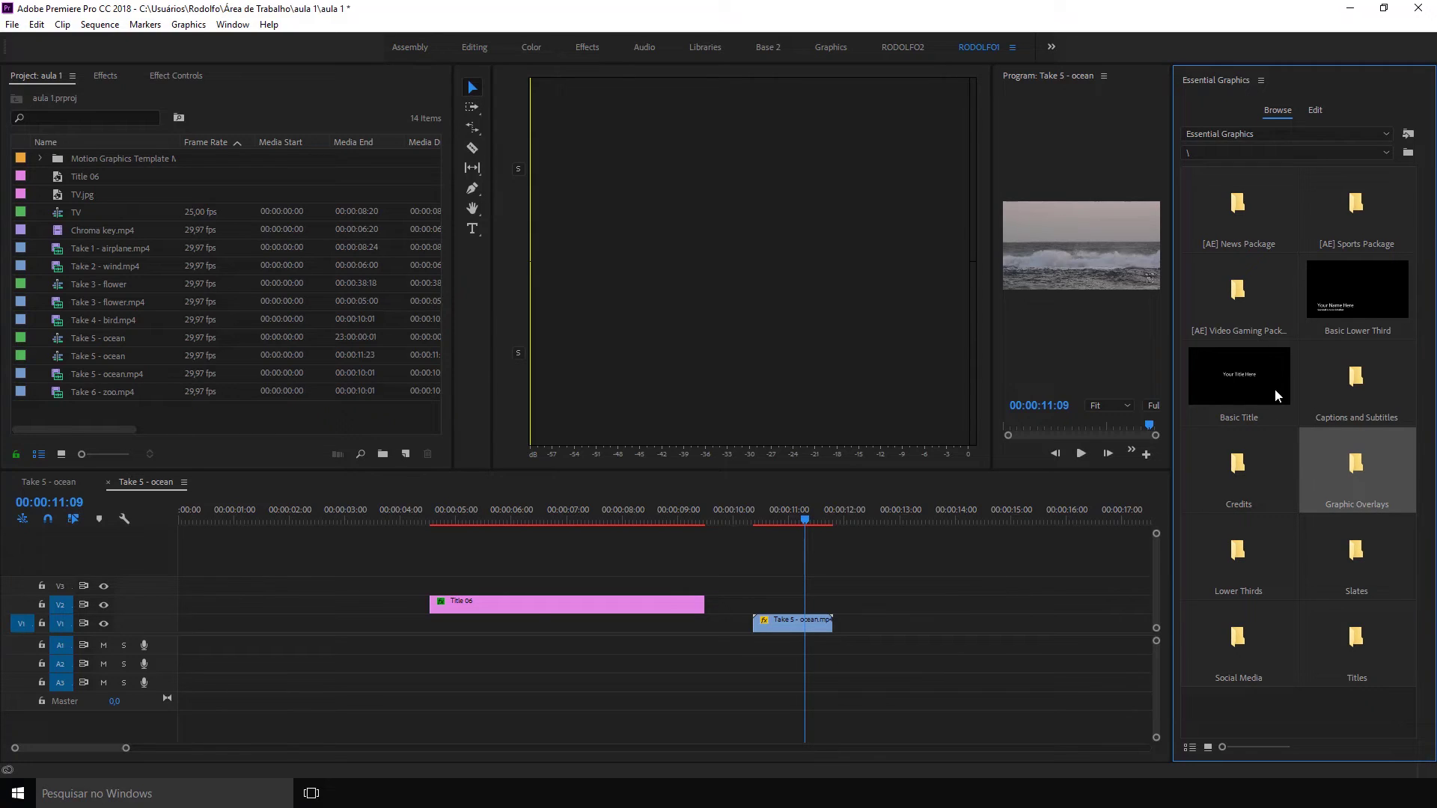
- Place the Film Broadcast Caption on V1 after the ocean clip and inspect its text settings
double_click(1367, 379)
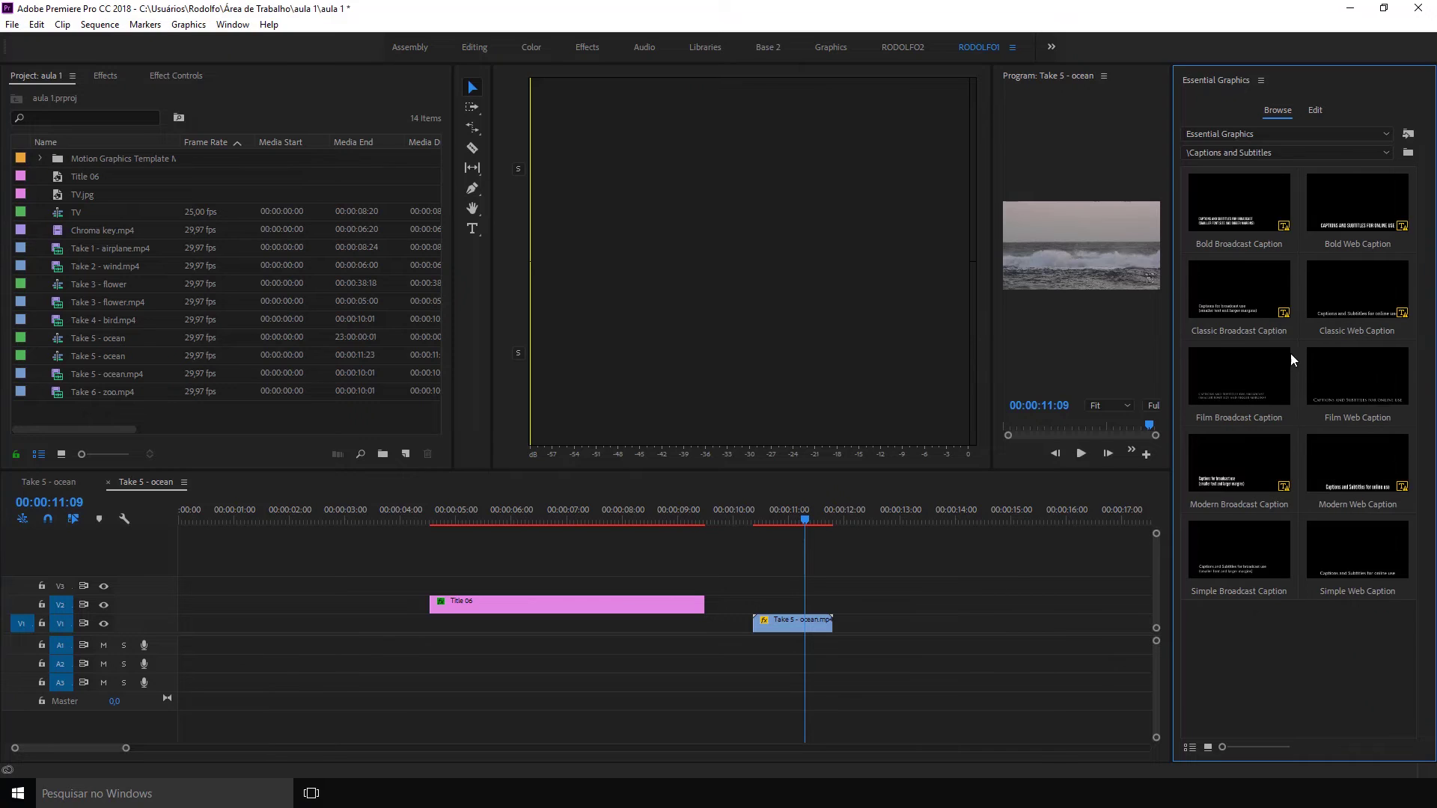
drag(1240, 389, 873, 631)
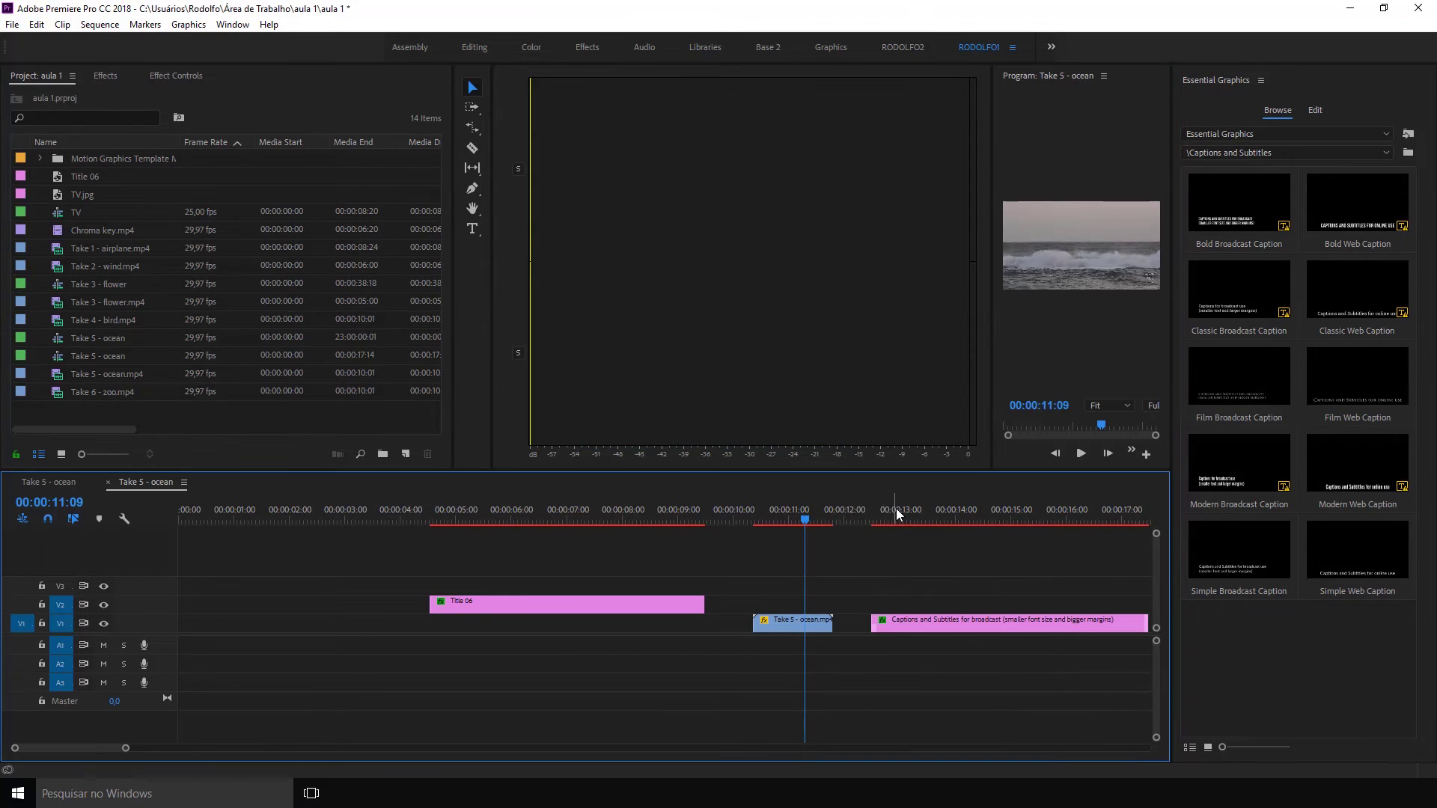
drag(898, 515, 884, 519)
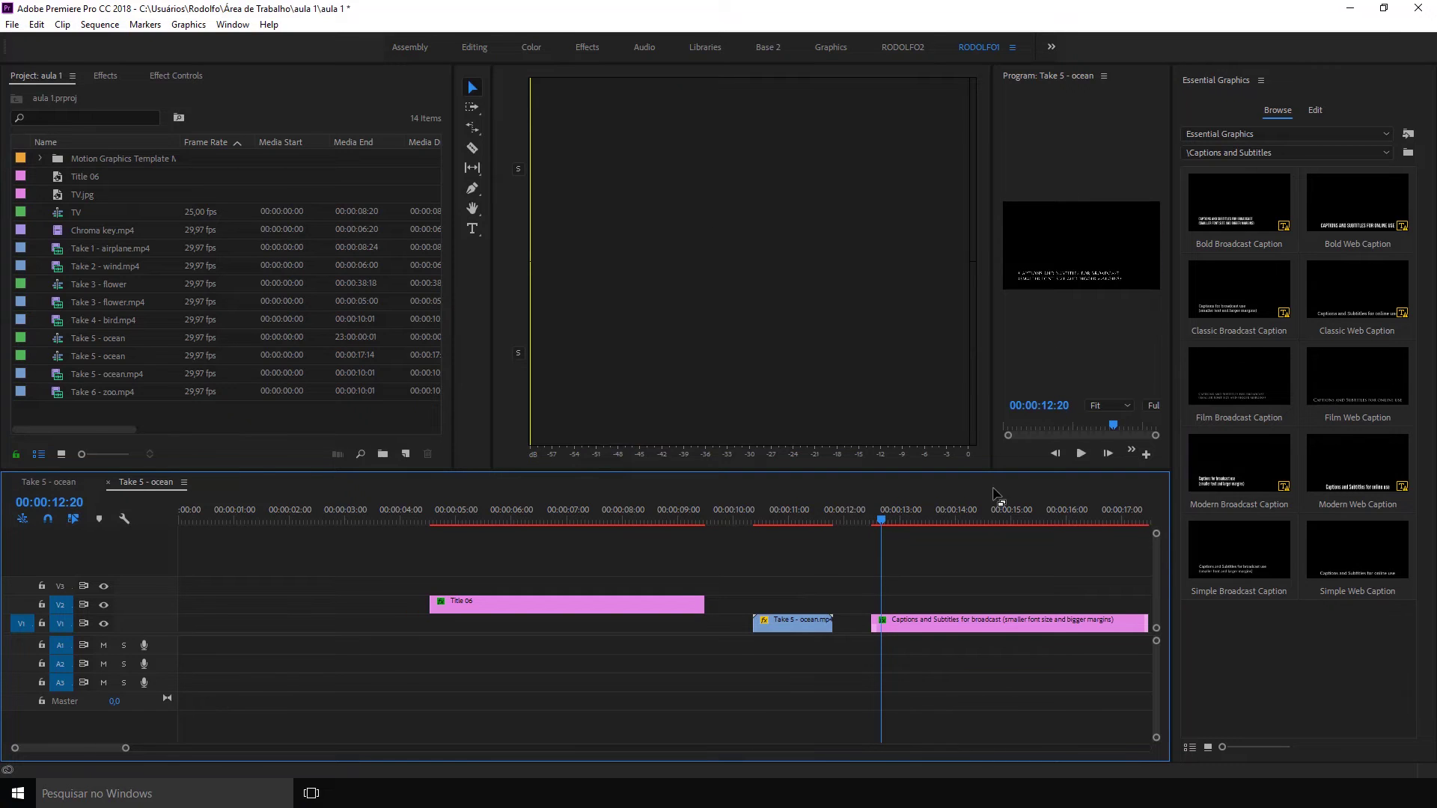
click(951, 625)
click(1259, 136)
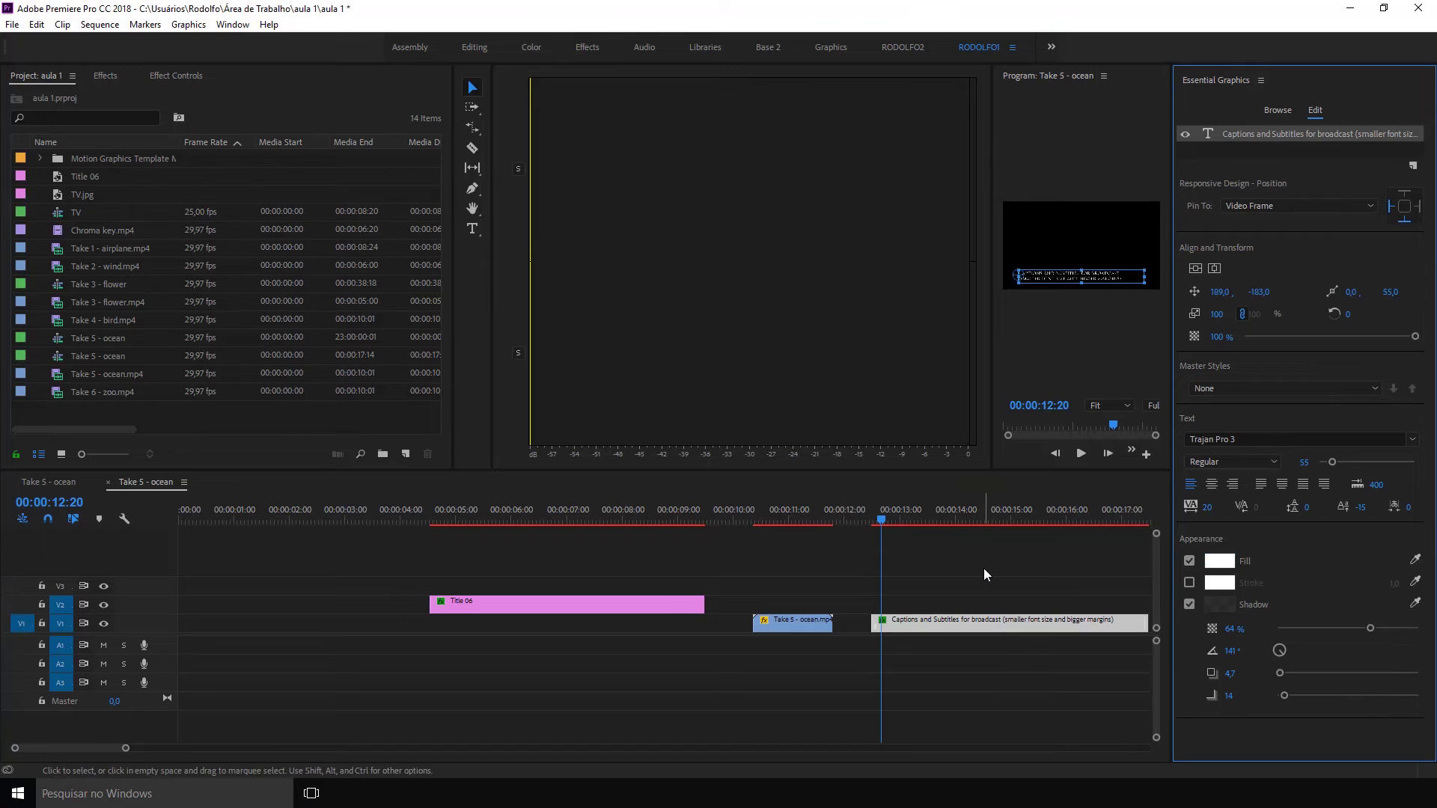
click(973, 621)
- Delete the caption clip and add News Intro from the [AE] News Package to V1
key(Delete)
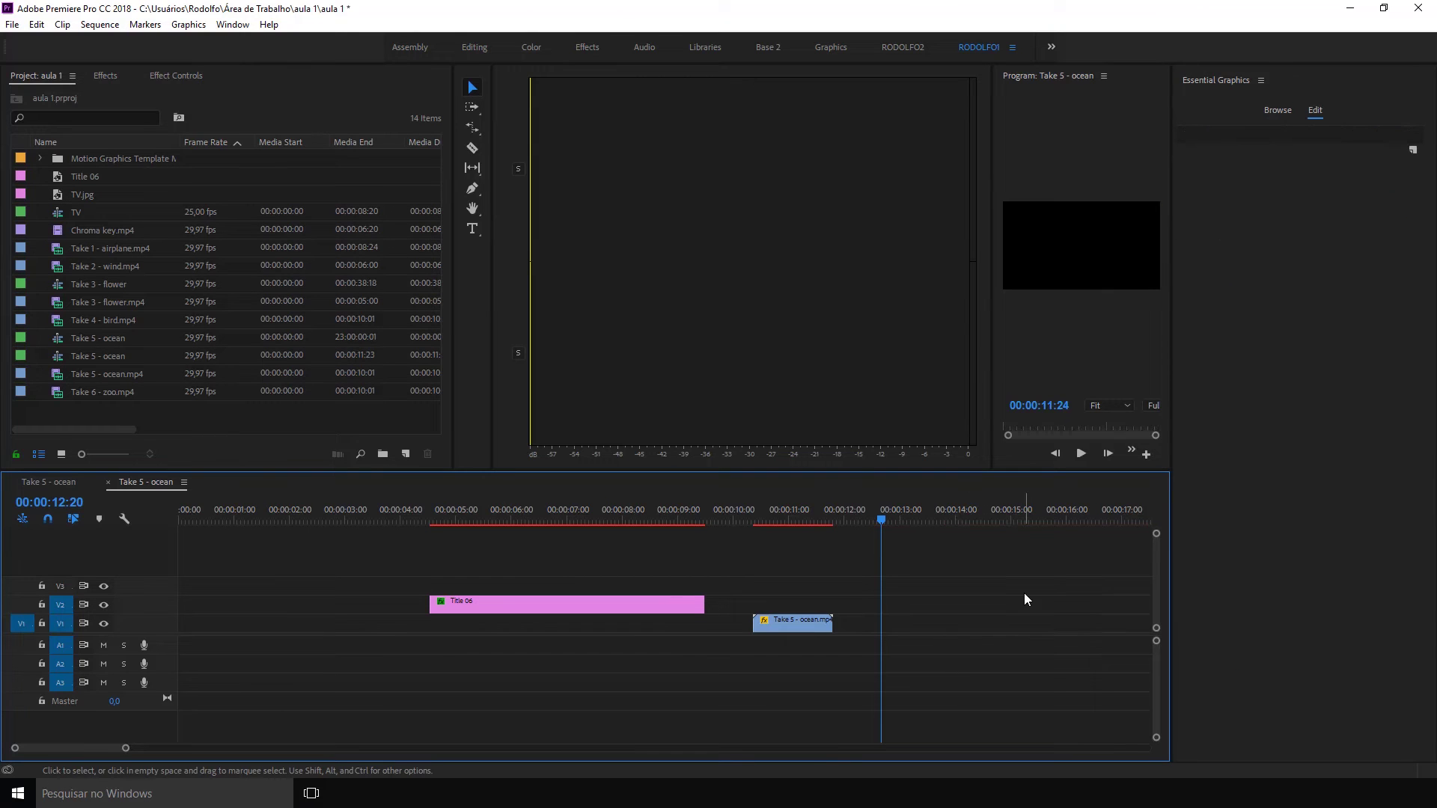
click(233, 25)
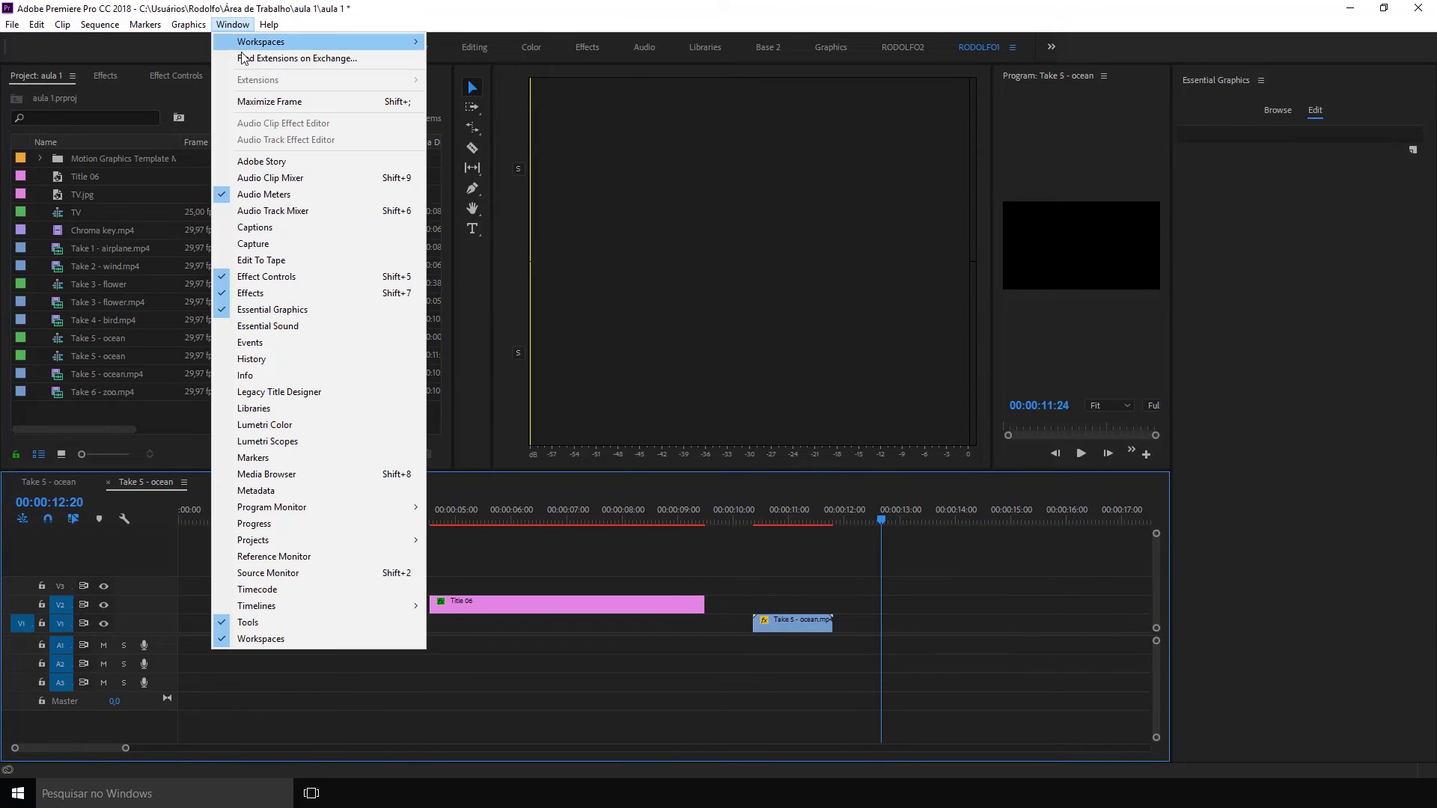
click(1281, 110)
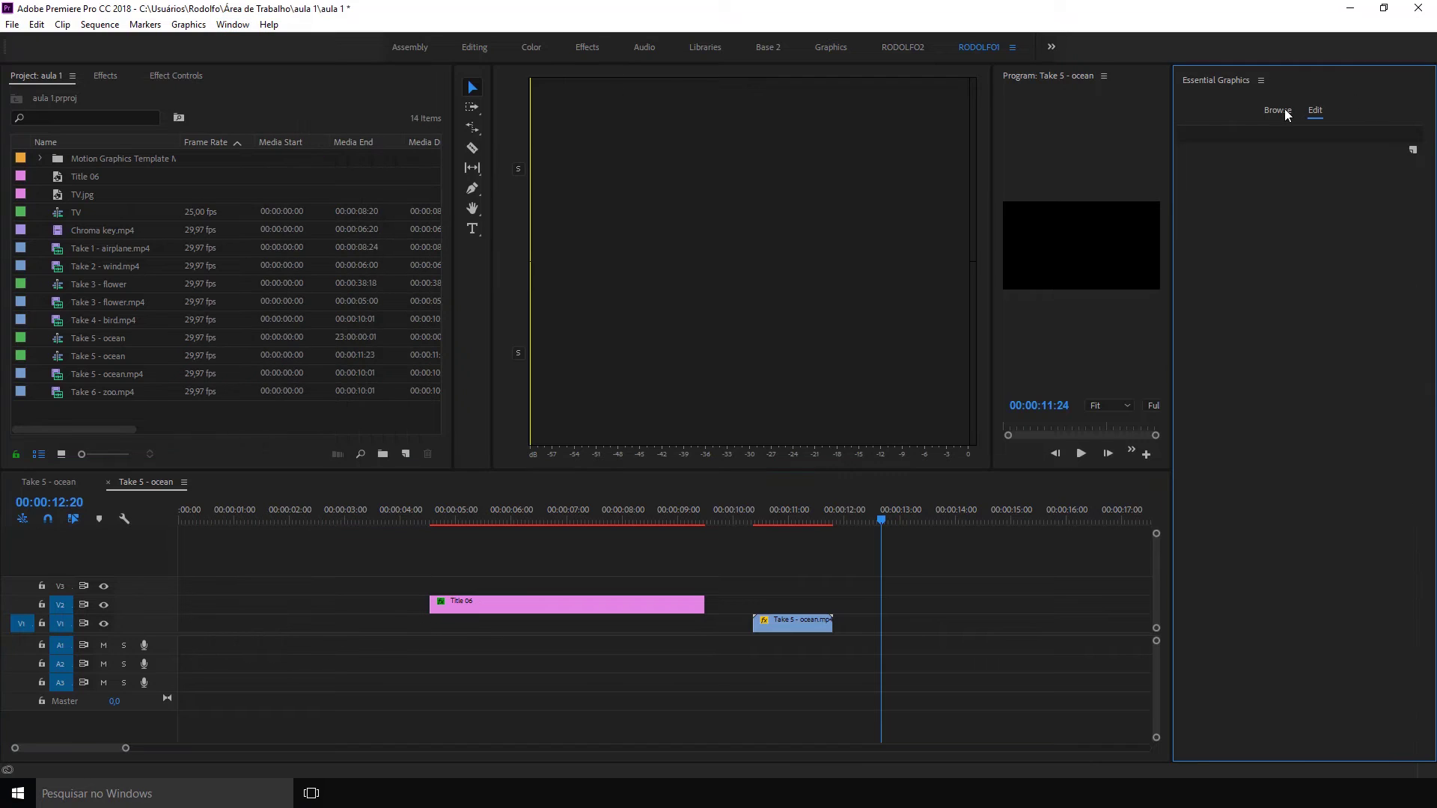
click(1386, 153)
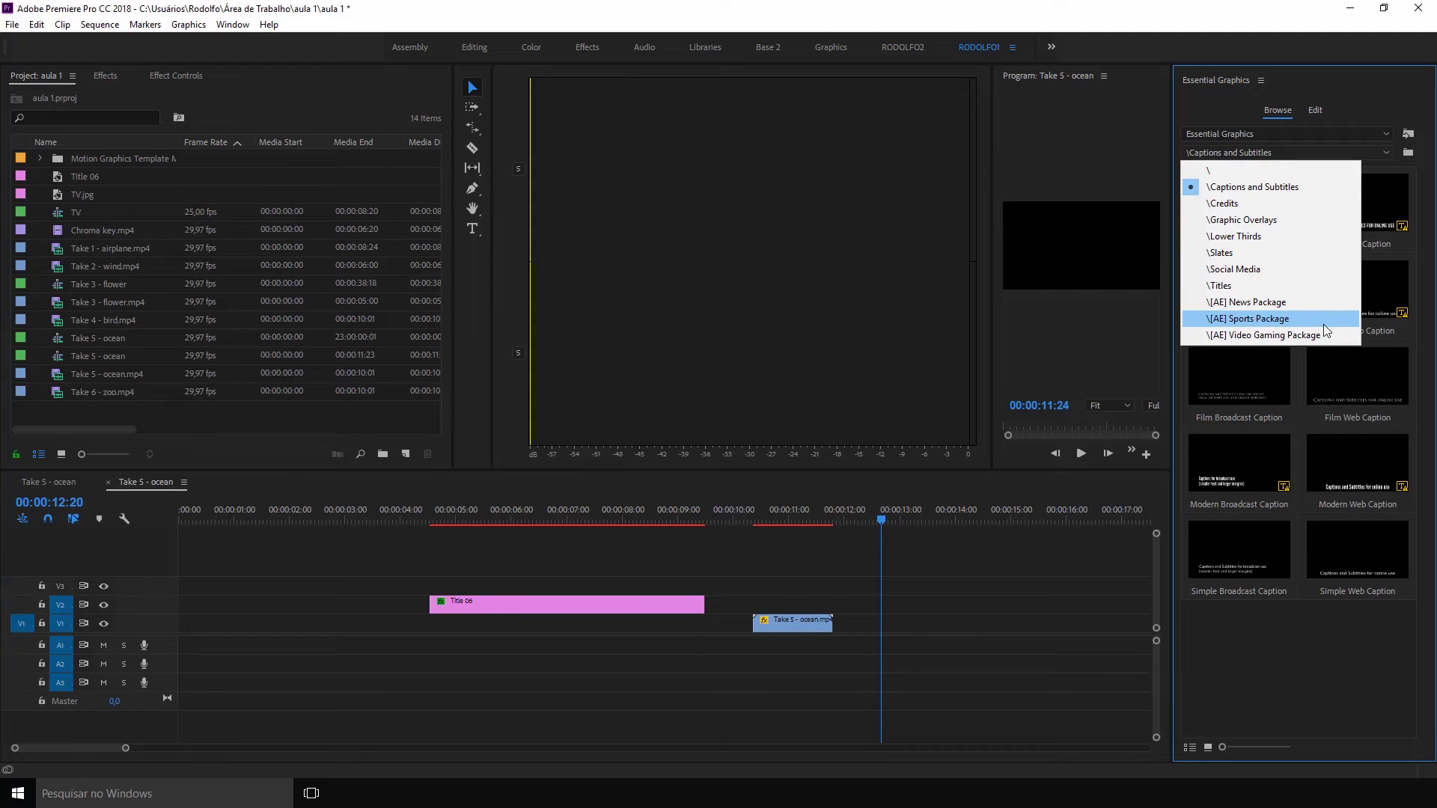
click(1274, 301)
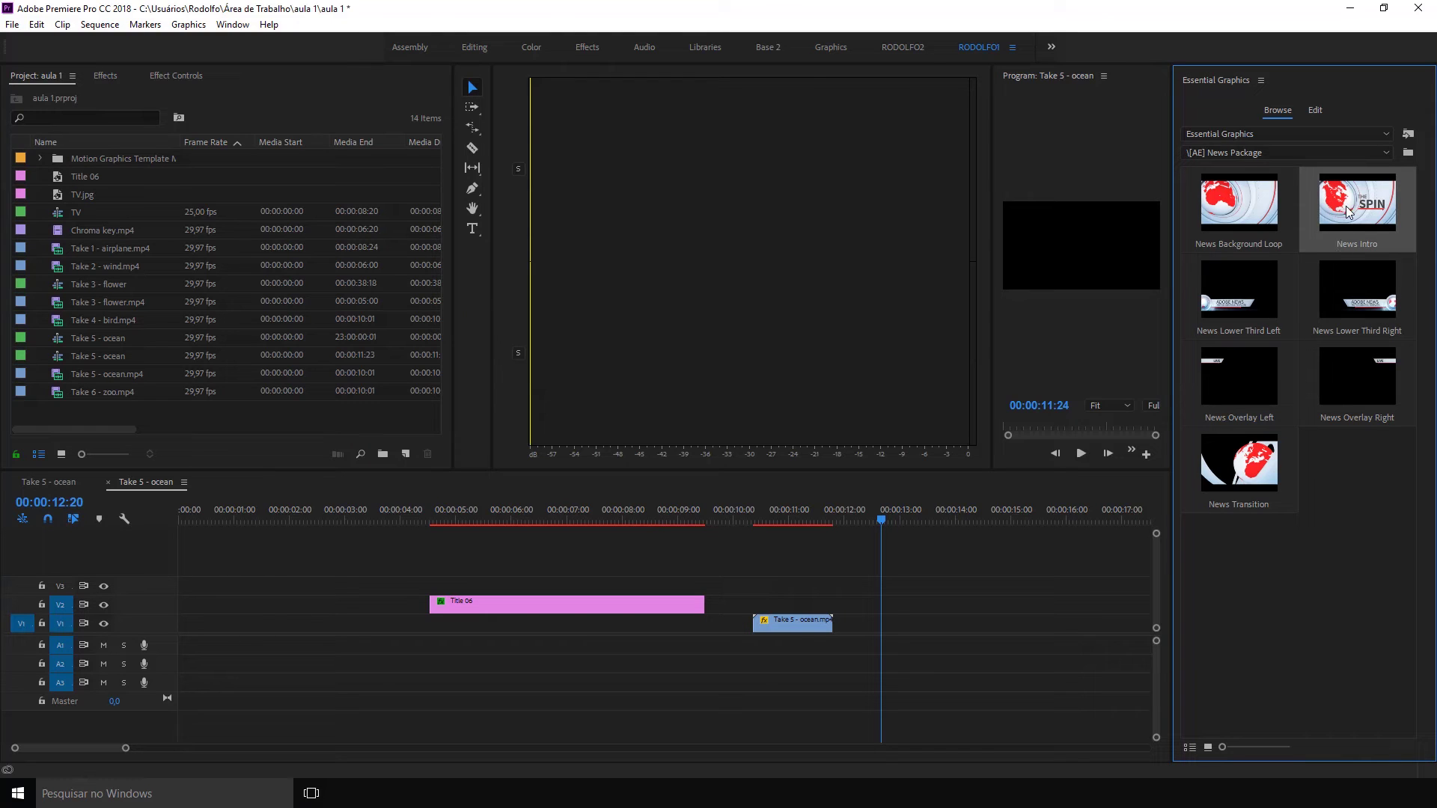
drag(898, 563, 896, 623)
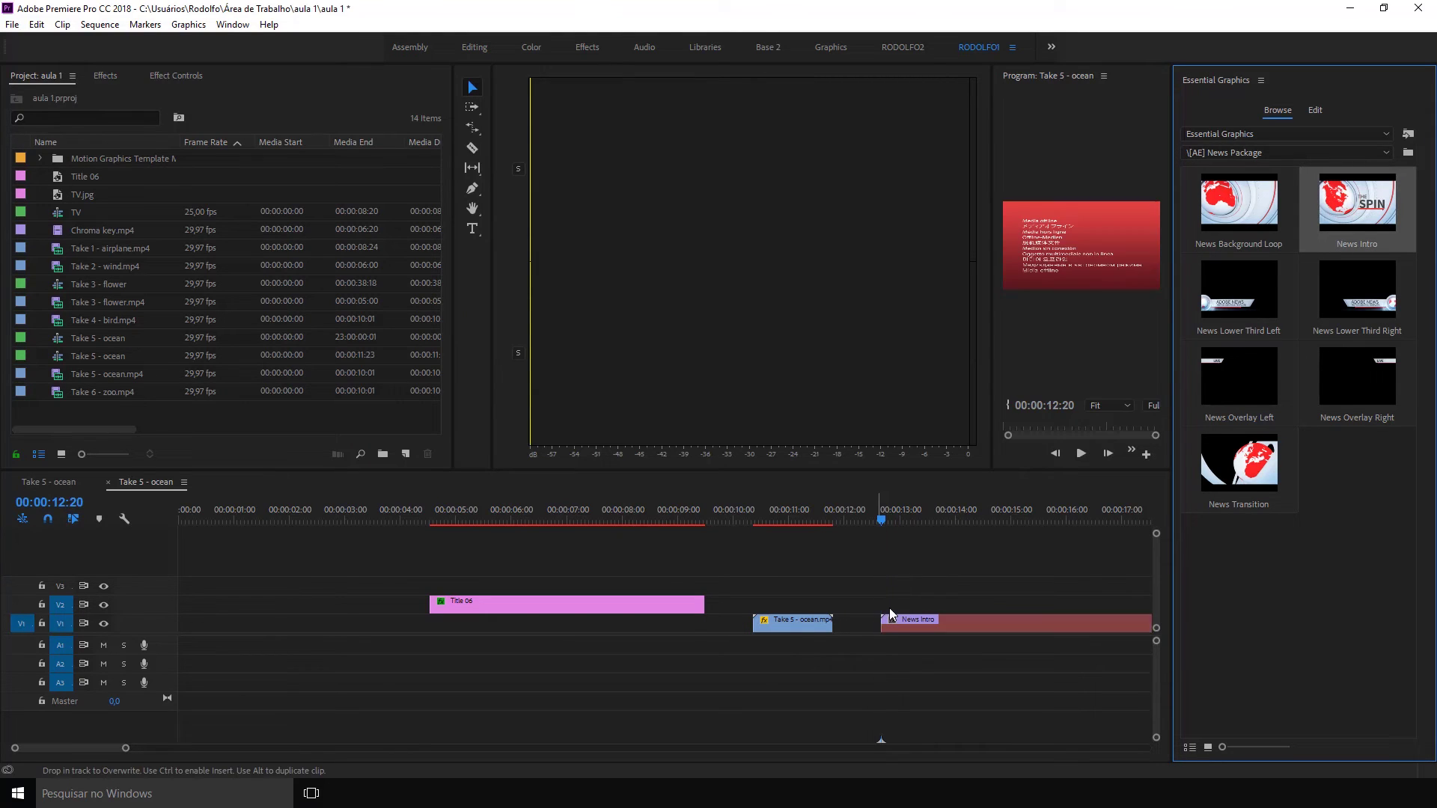
- Select the News Intro clip, widen the Program monitor and set playback resolution to 1/4
click(898, 515)
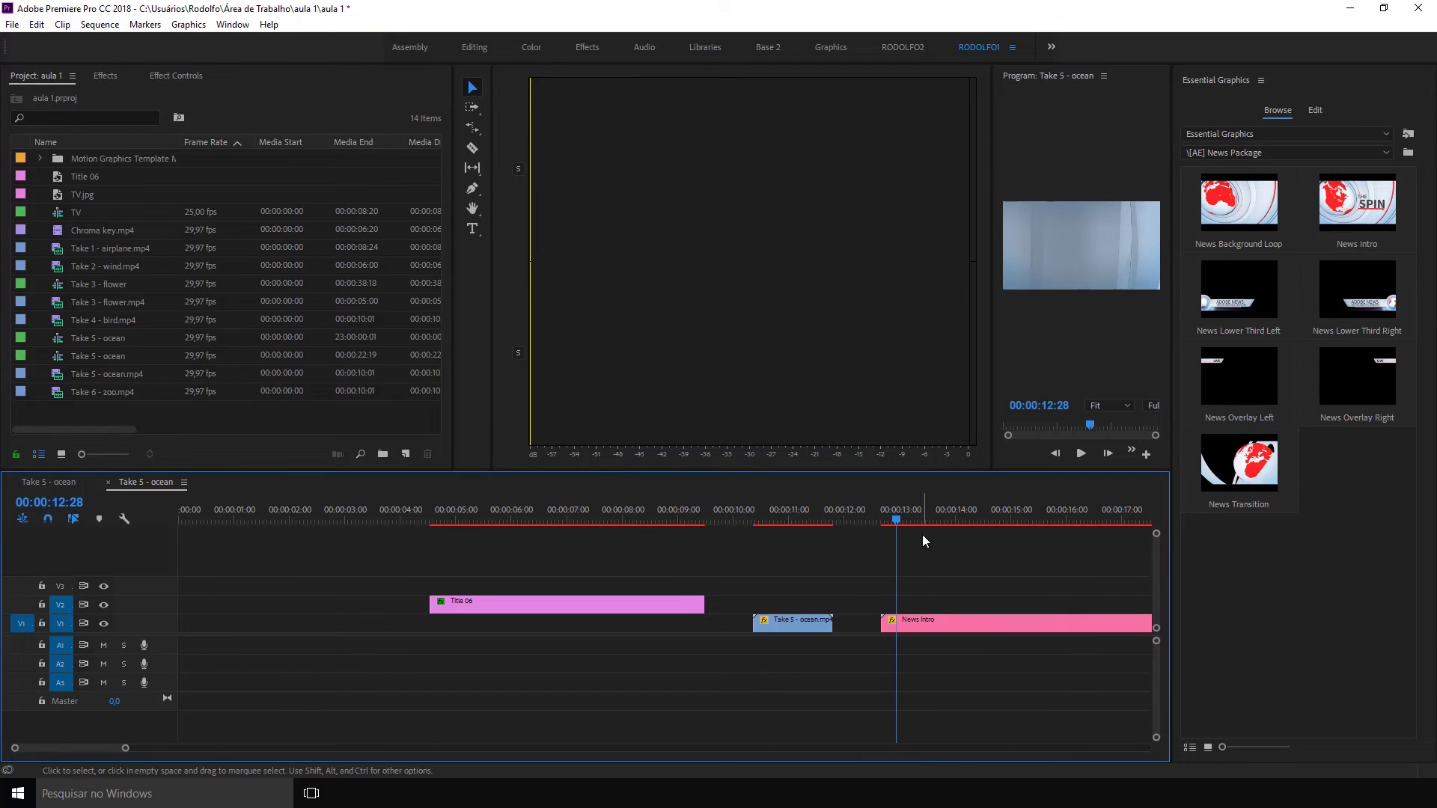
click(909, 621)
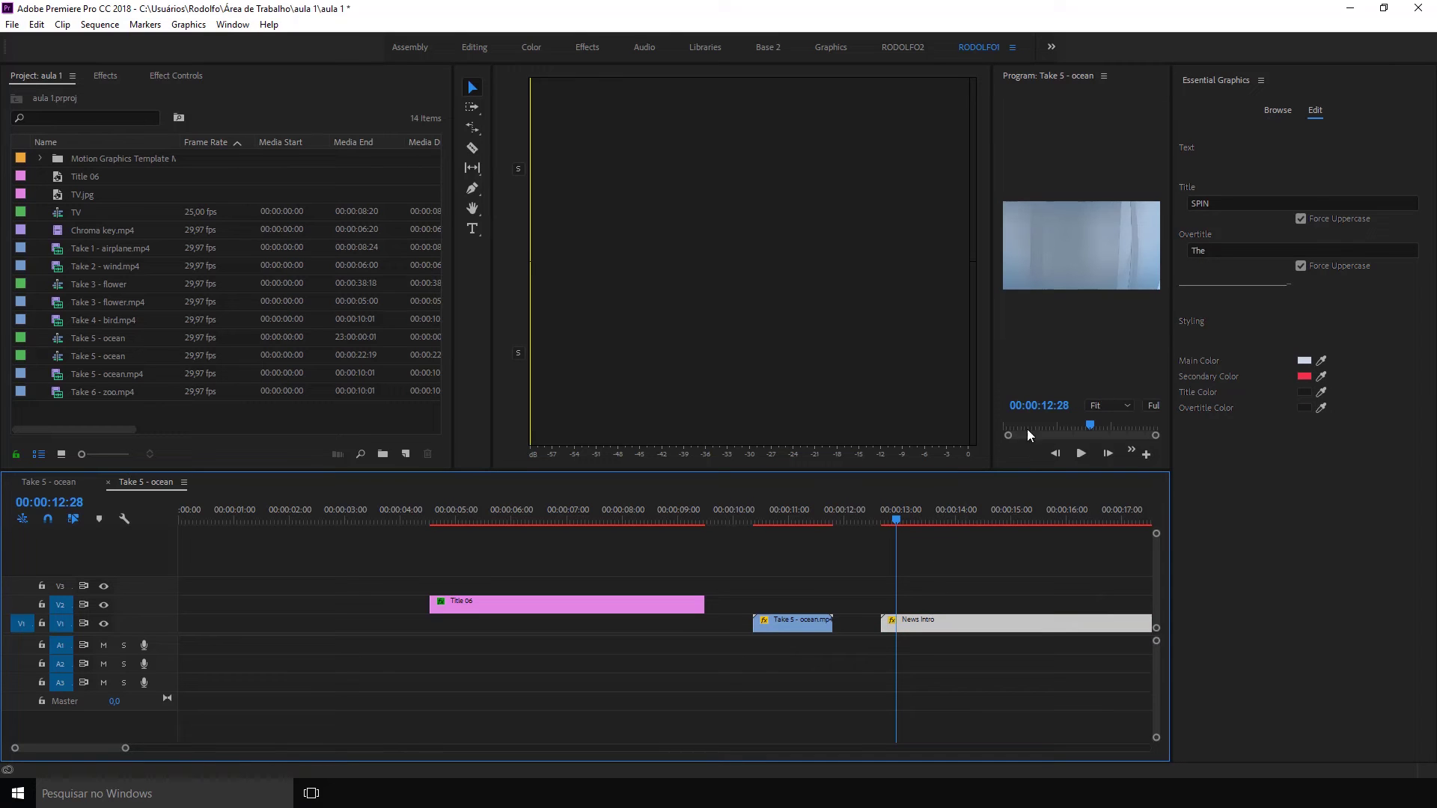
drag(994, 331, 704, 331)
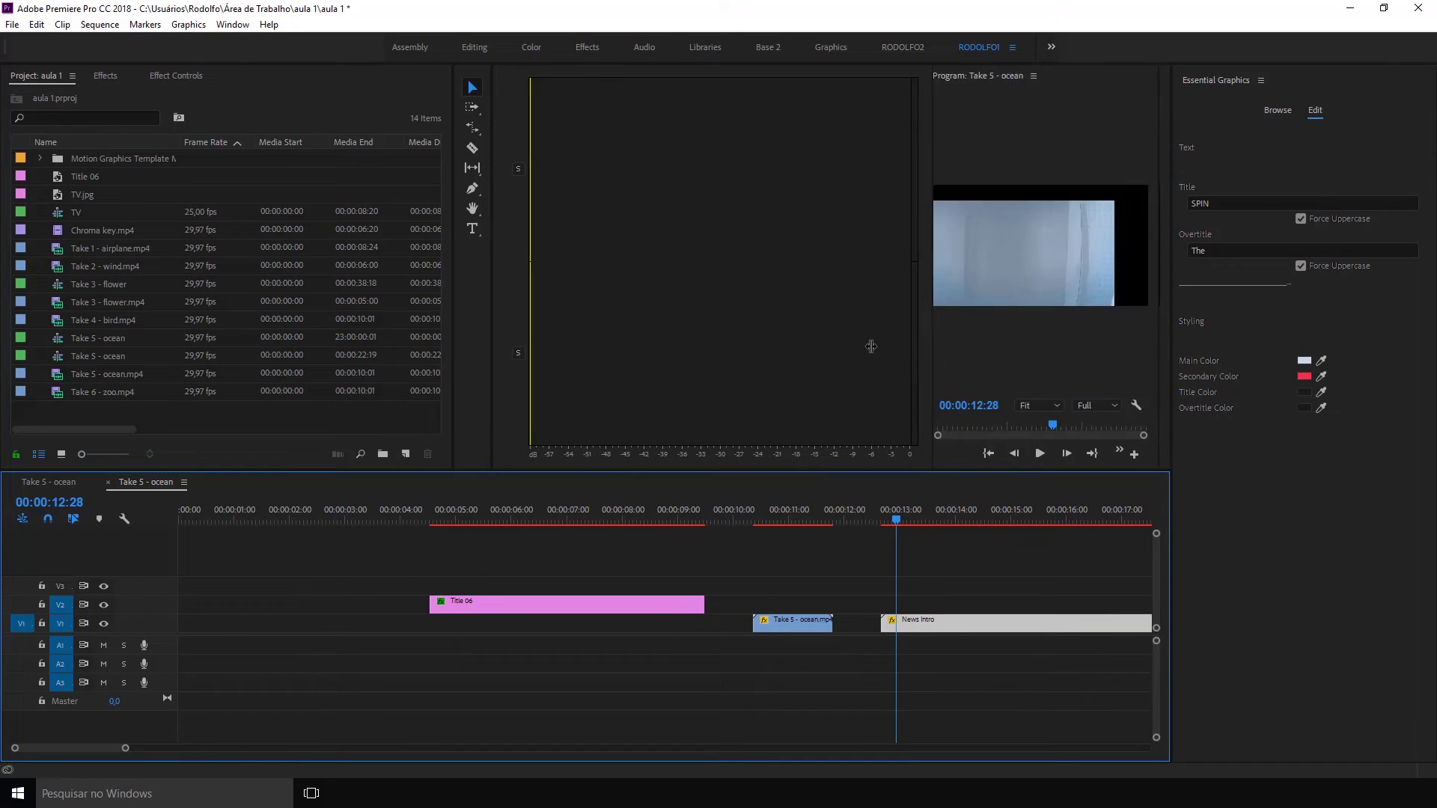
drag(896, 518, 906, 515)
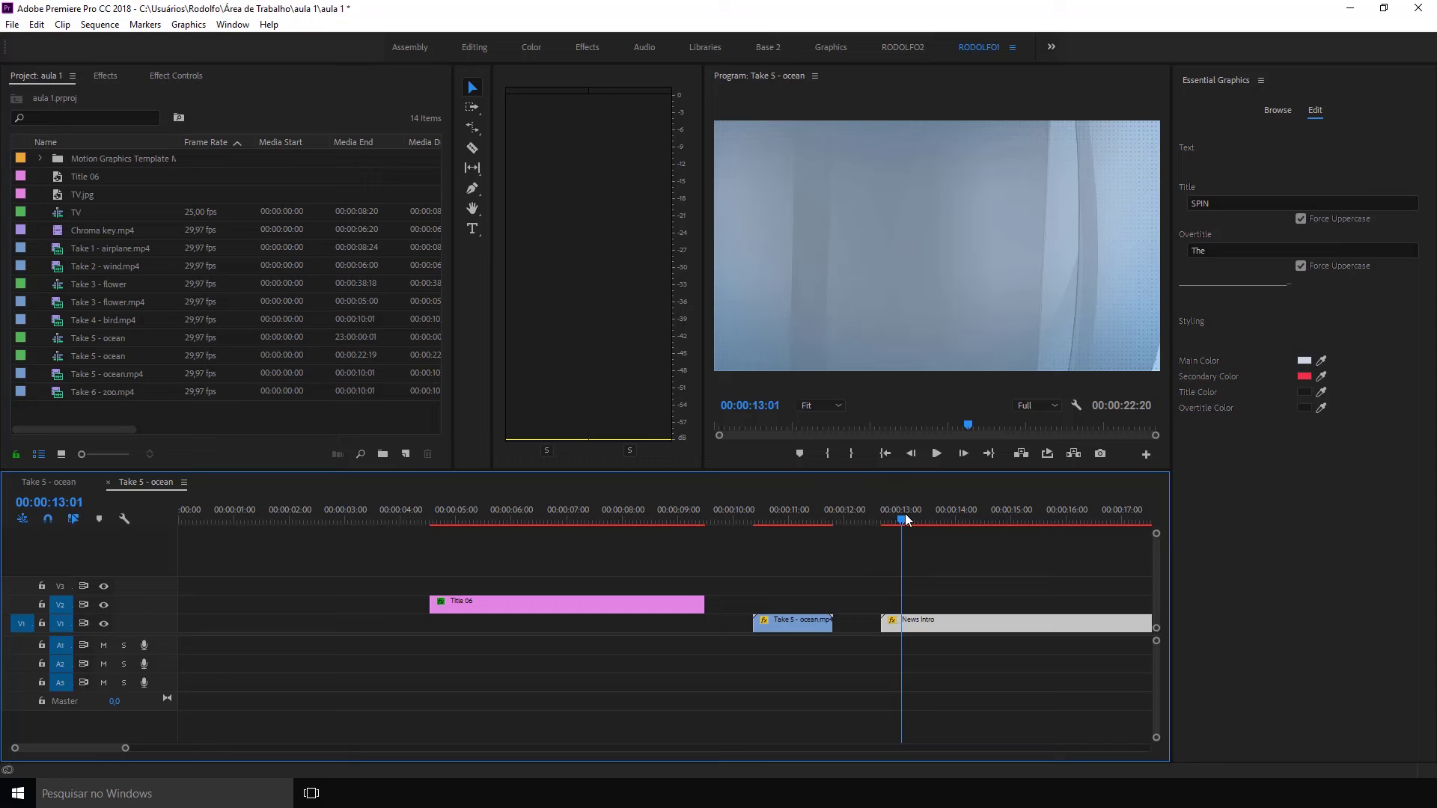
click(1039, 405)
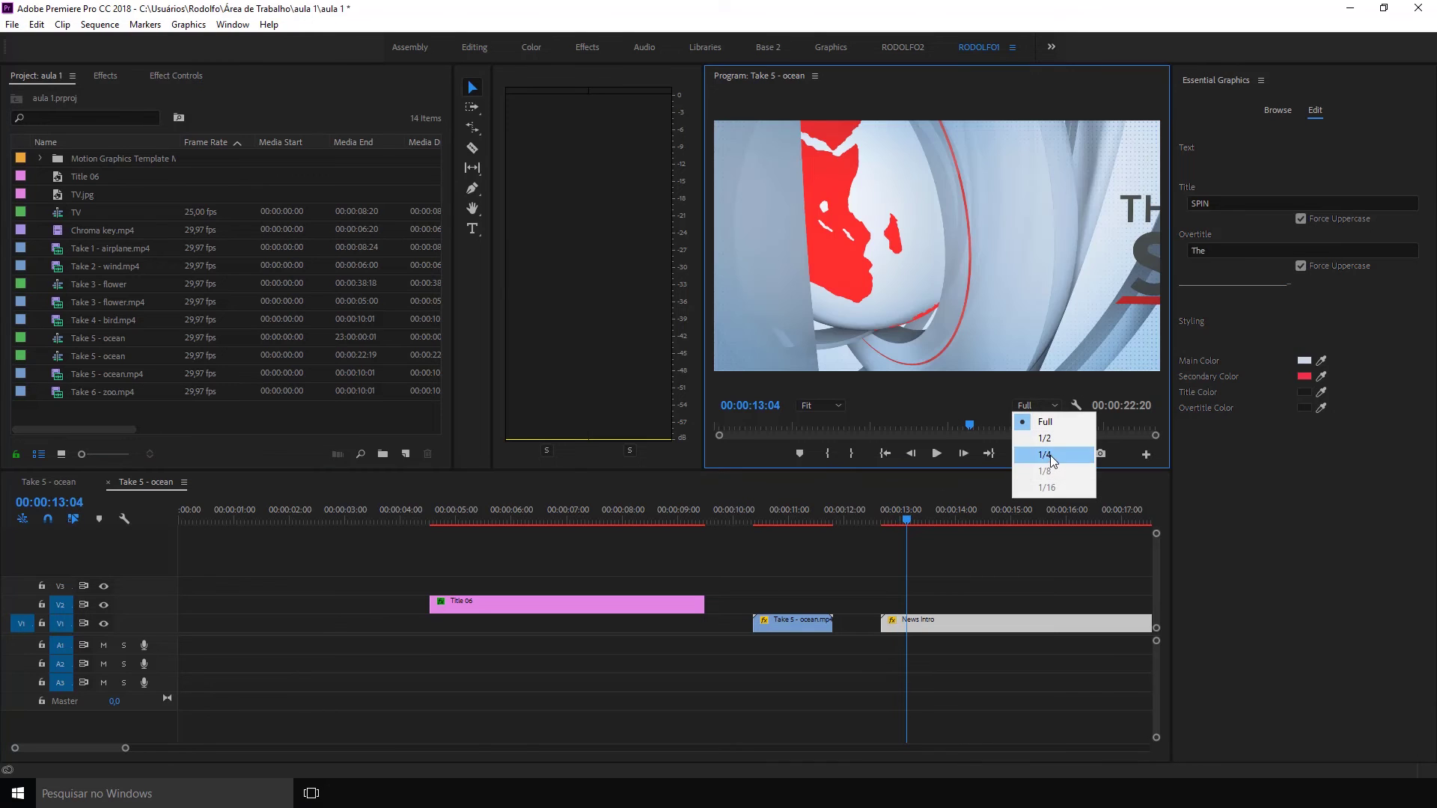
click(1040, 454)
- Scrub and play the News Intro animation to the THE SPIN title, then select its Title field
drag(888, 518, 887, 522)
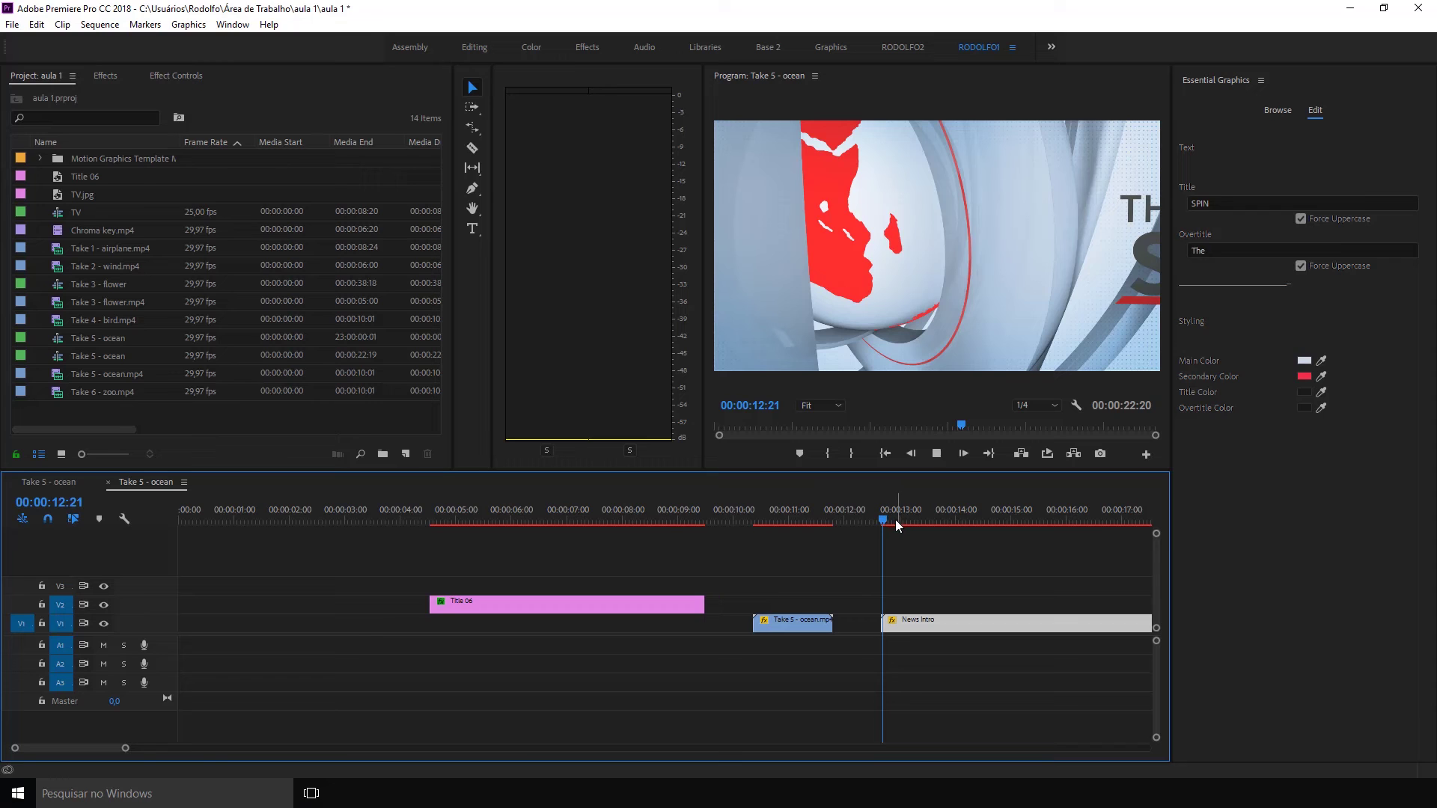
drag(896, 519, 881, 522)
key(space)
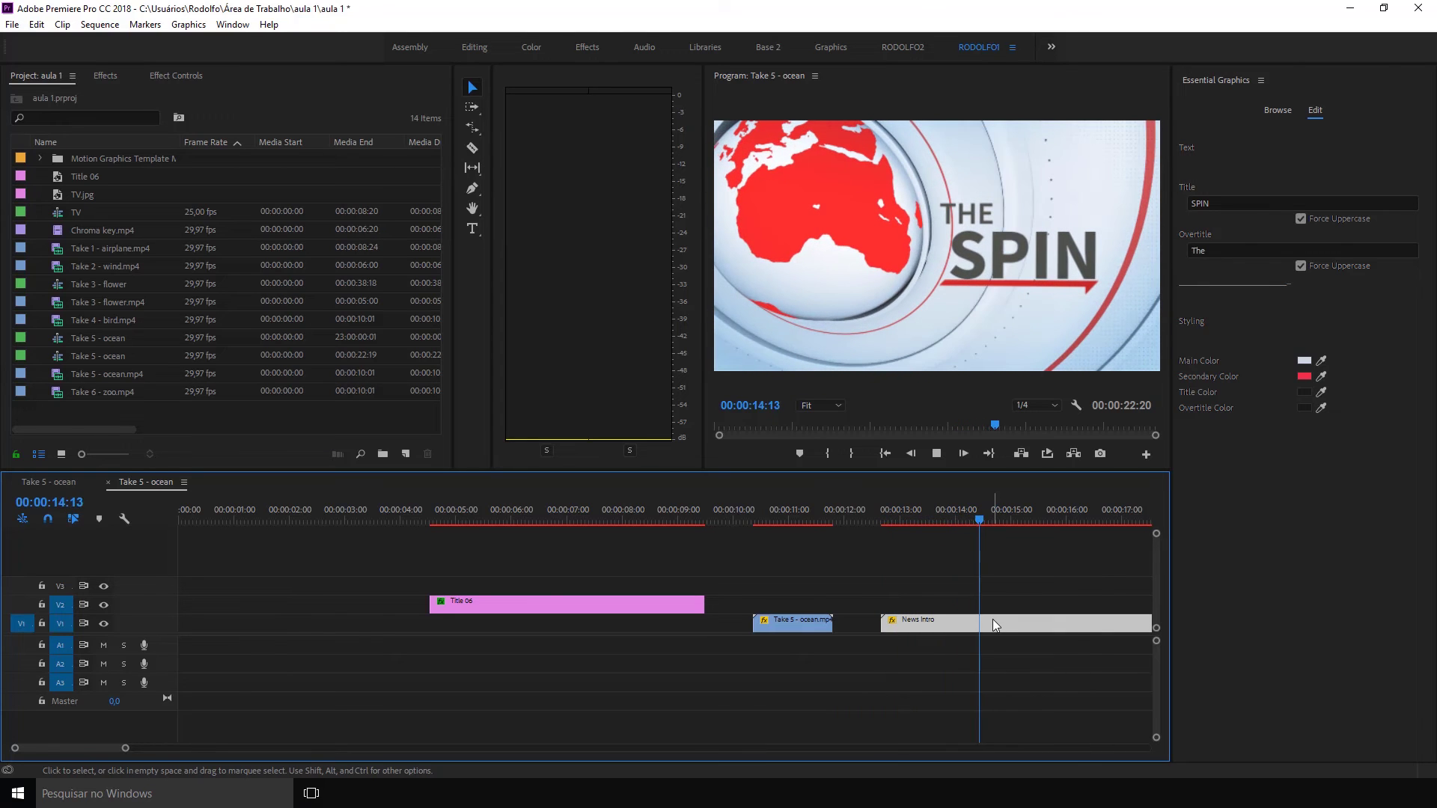
mouse_move(1003, 515)
mouse_down()
mouse_move(1044, 521)
mouse_move(964, 522)
mouse_up()
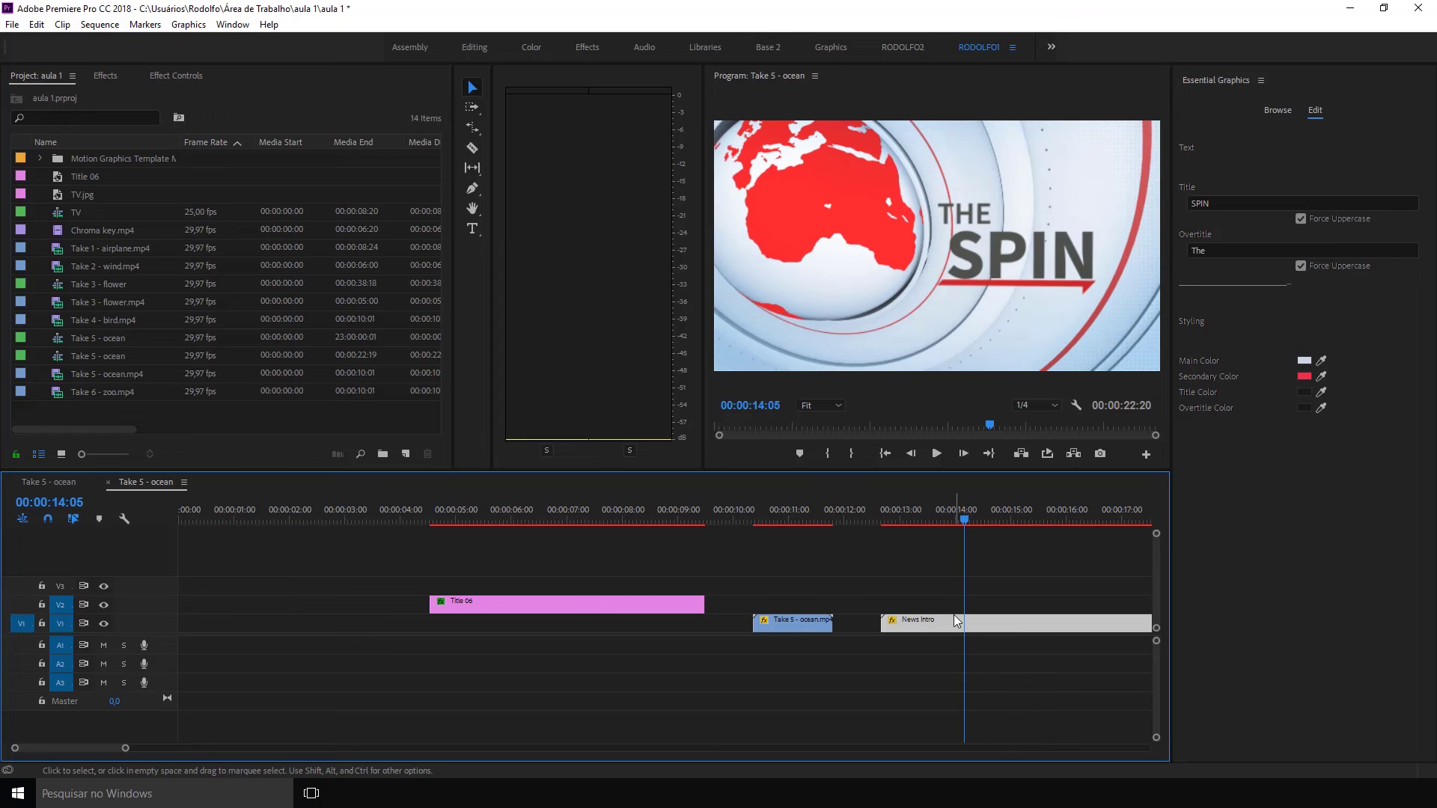
click(1217, 202)
text(NSNSNSNS)
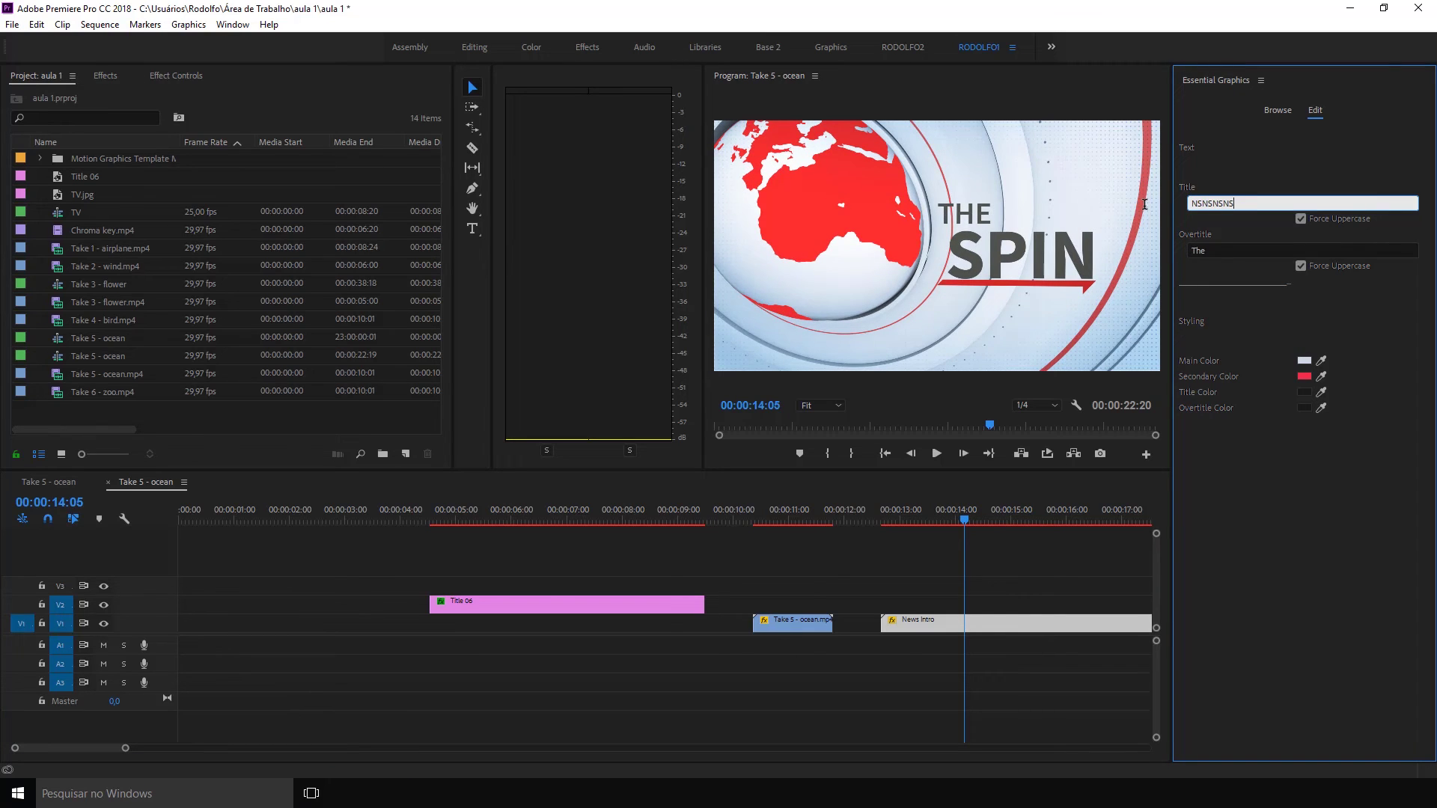
- Replace the News Intro overtitle 'The' with TTTTTT in Essential Graphics
click(1037, 541)
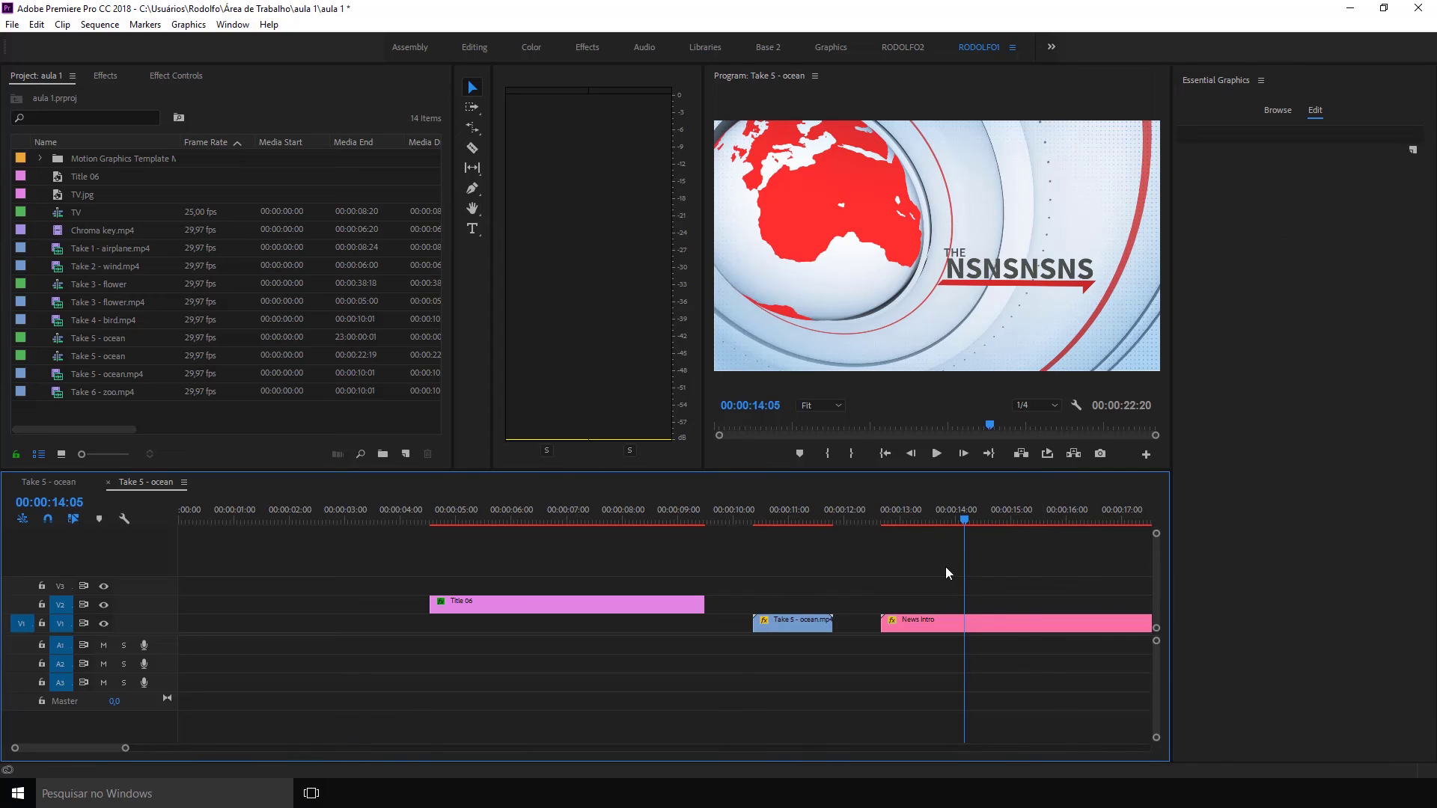
click(946, 622)
click(1225, 252)
text(TTTTTT)
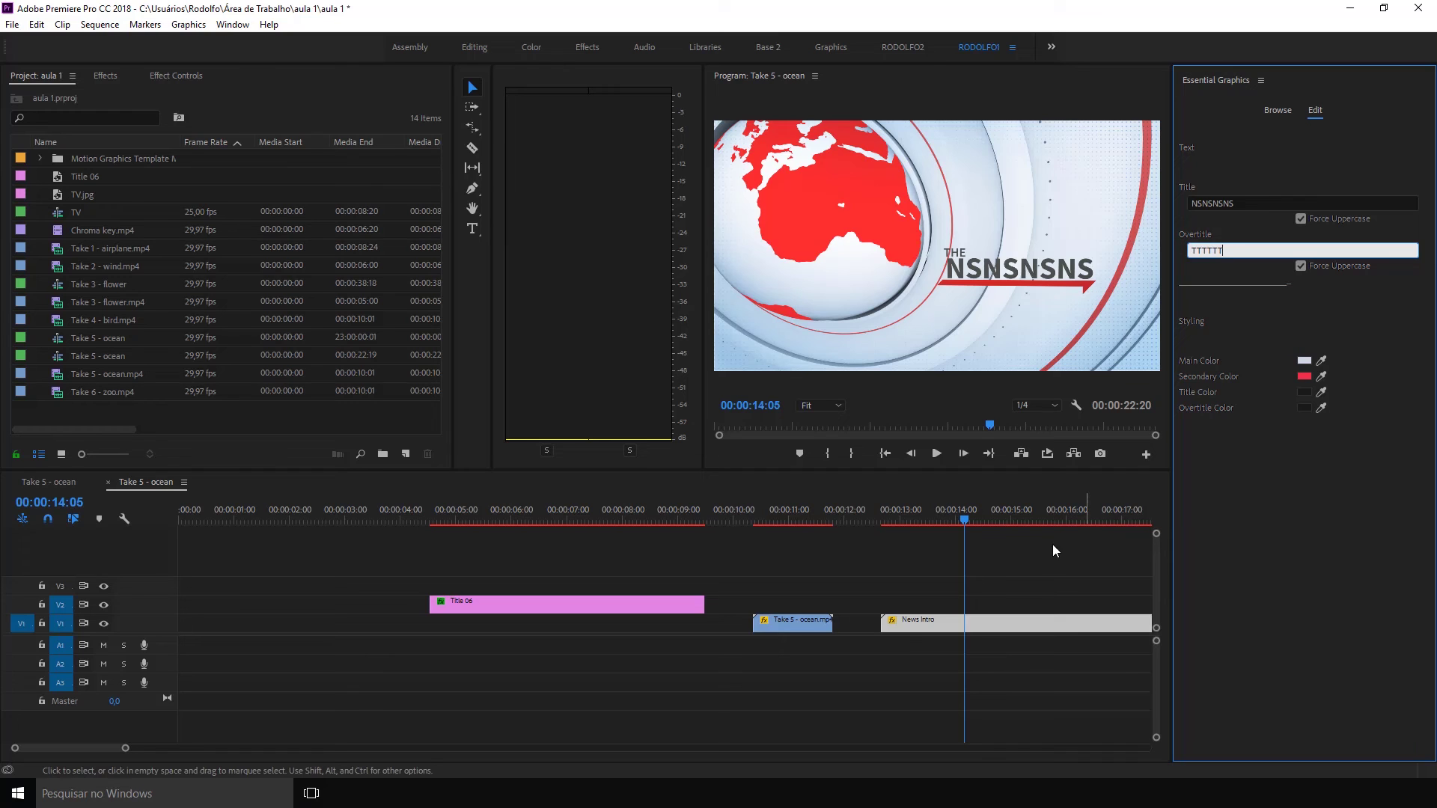
click(1012, 588)
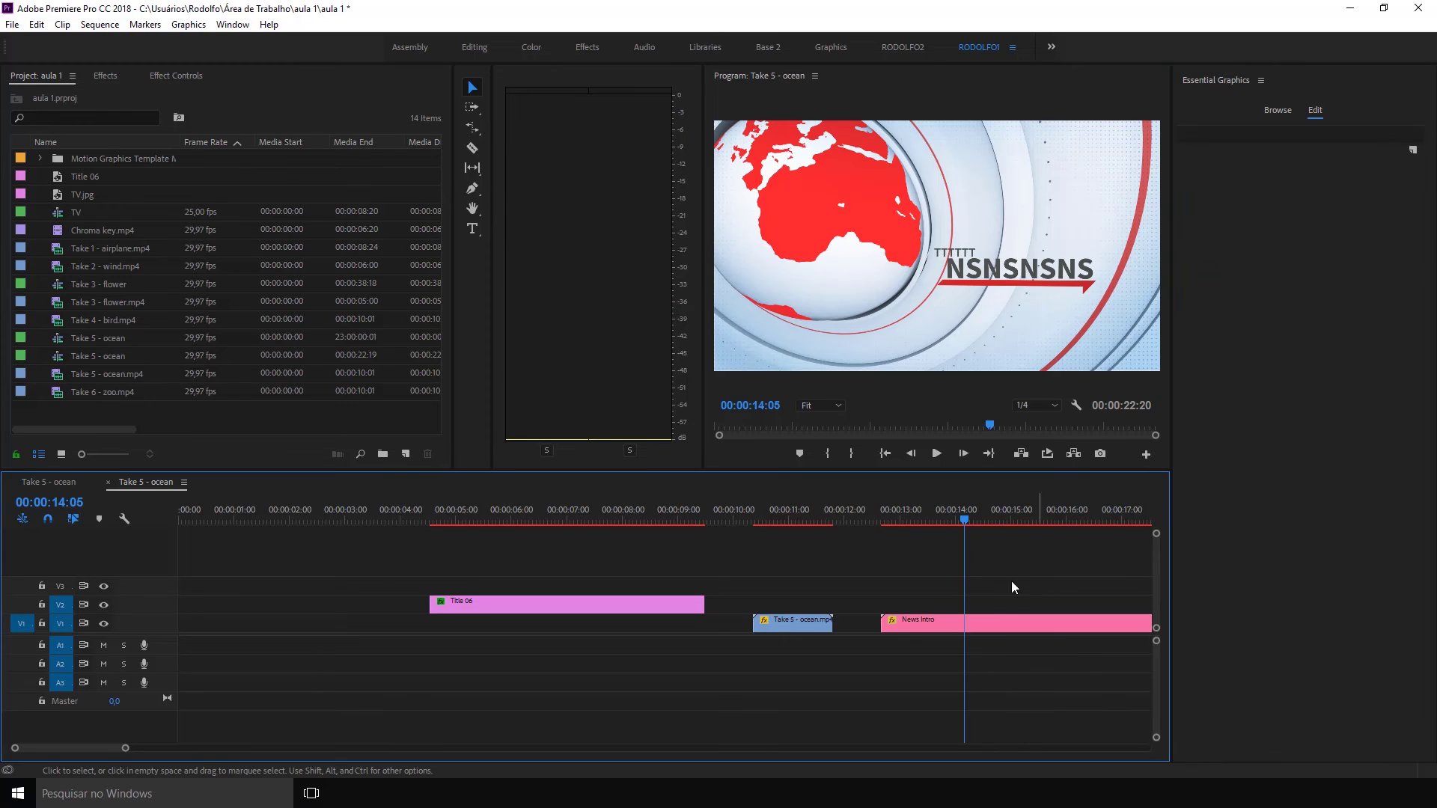
click(978, 619)
- Set the News Intro main colour to bright blue and the secondary colour to green
click(1305, 361)
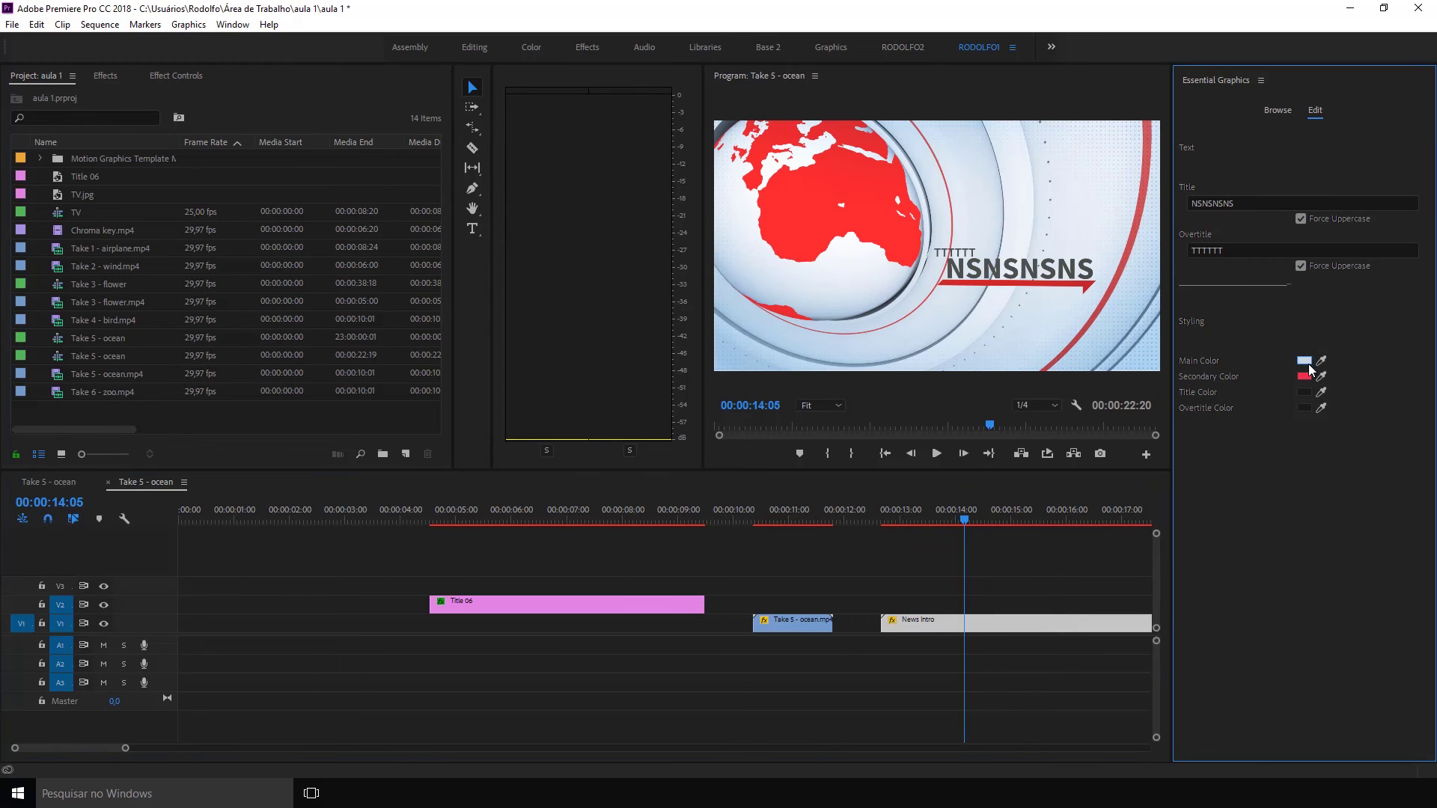
click(741, 514)
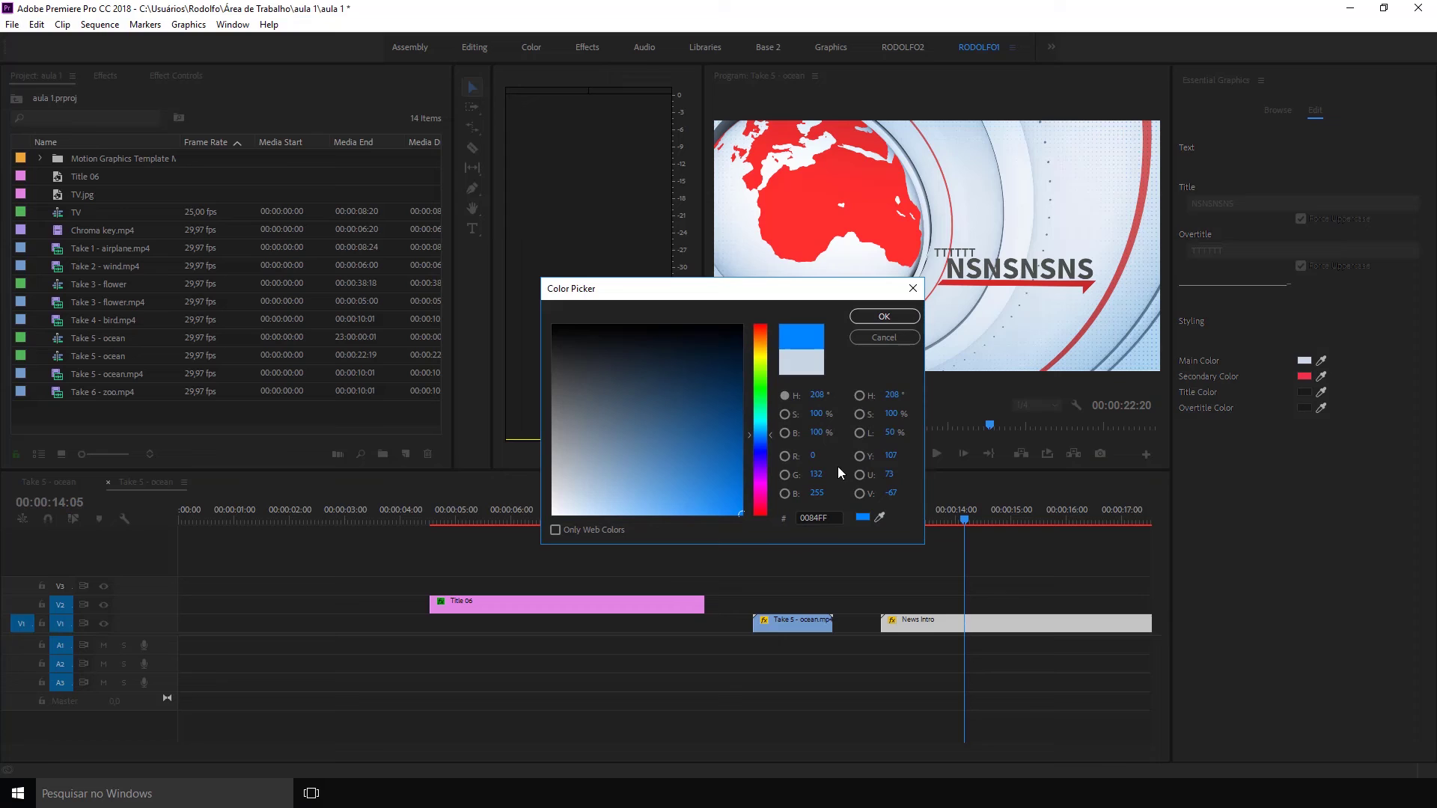
click(884, 318)
click(1305, 376)
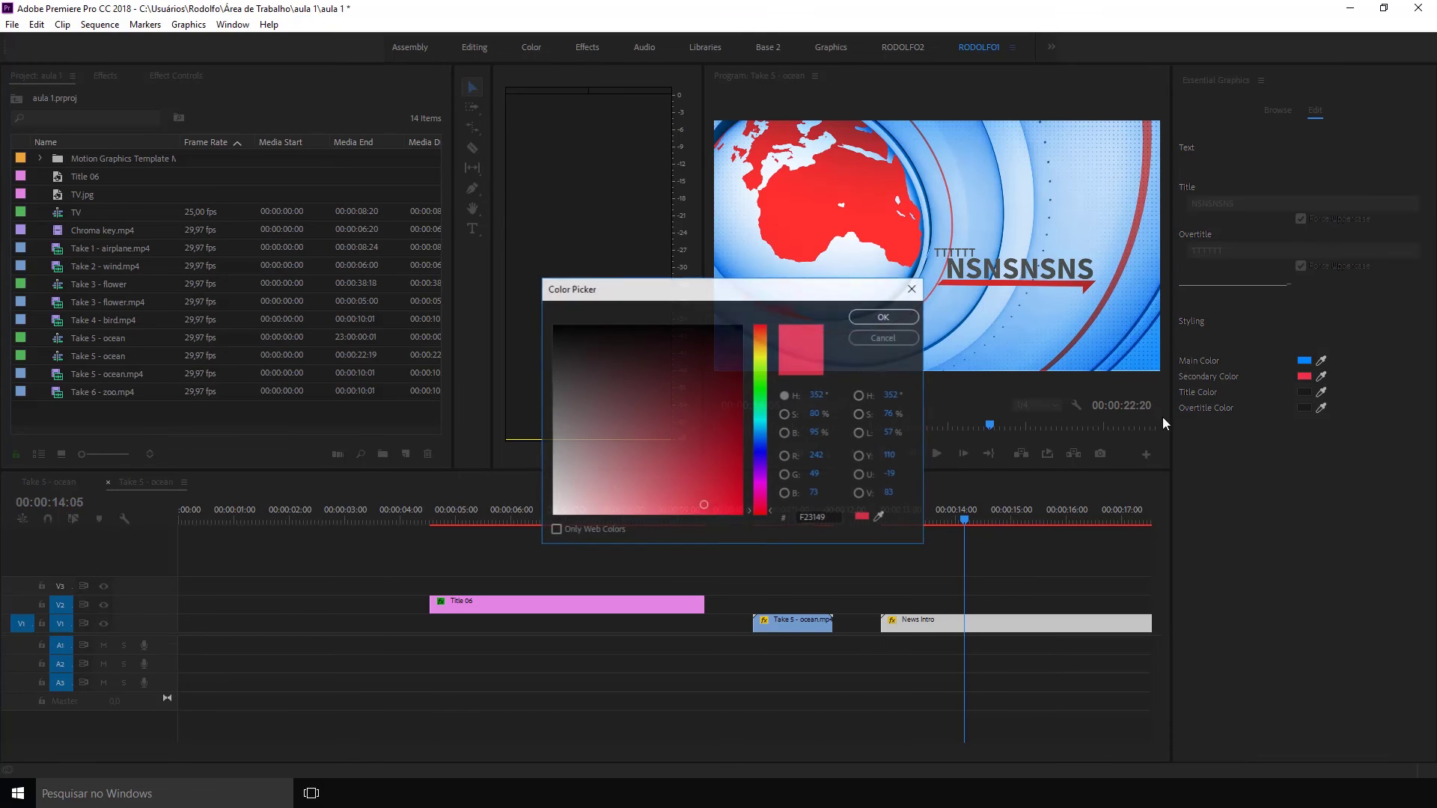
click(761, 383)
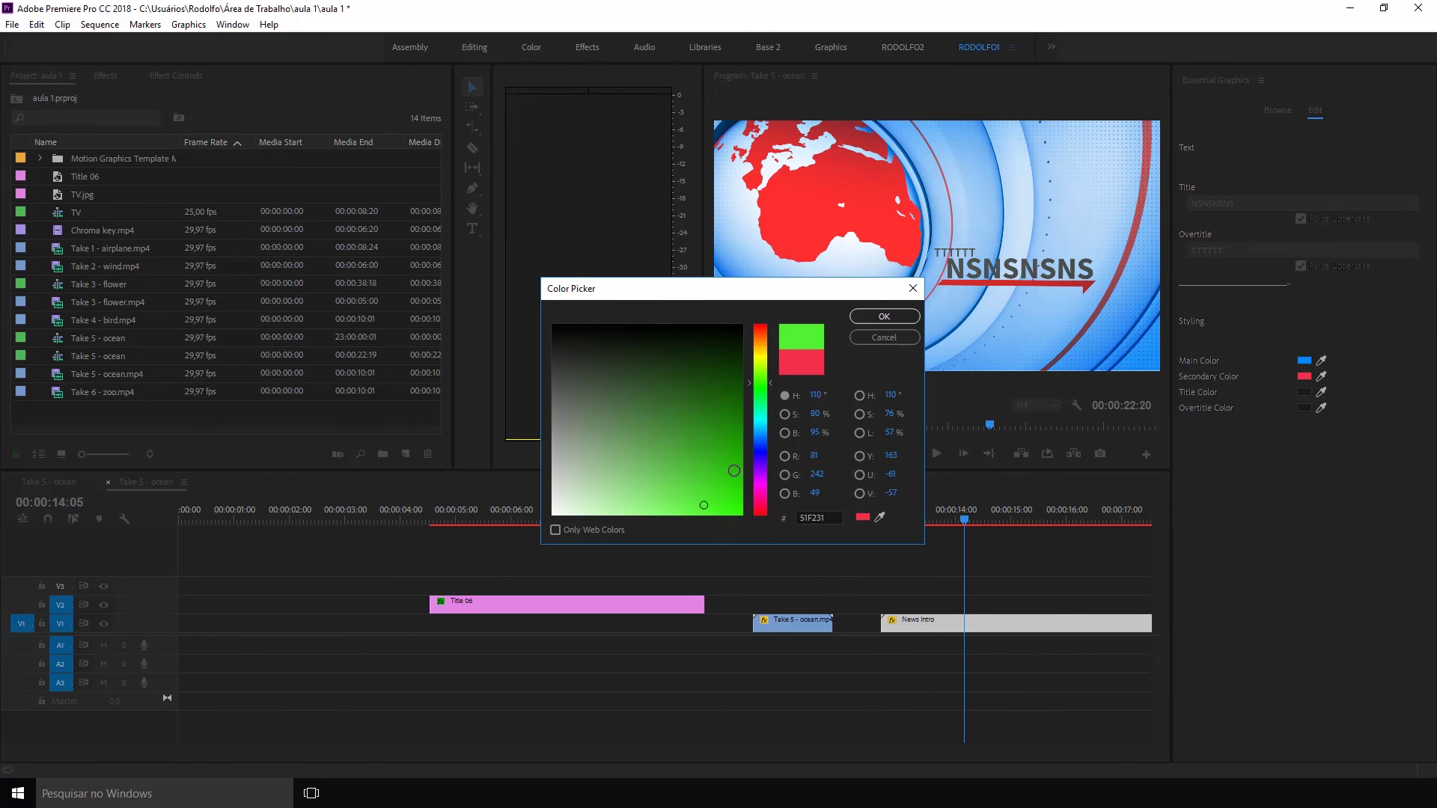
click(741, 514)
click(885, 318)
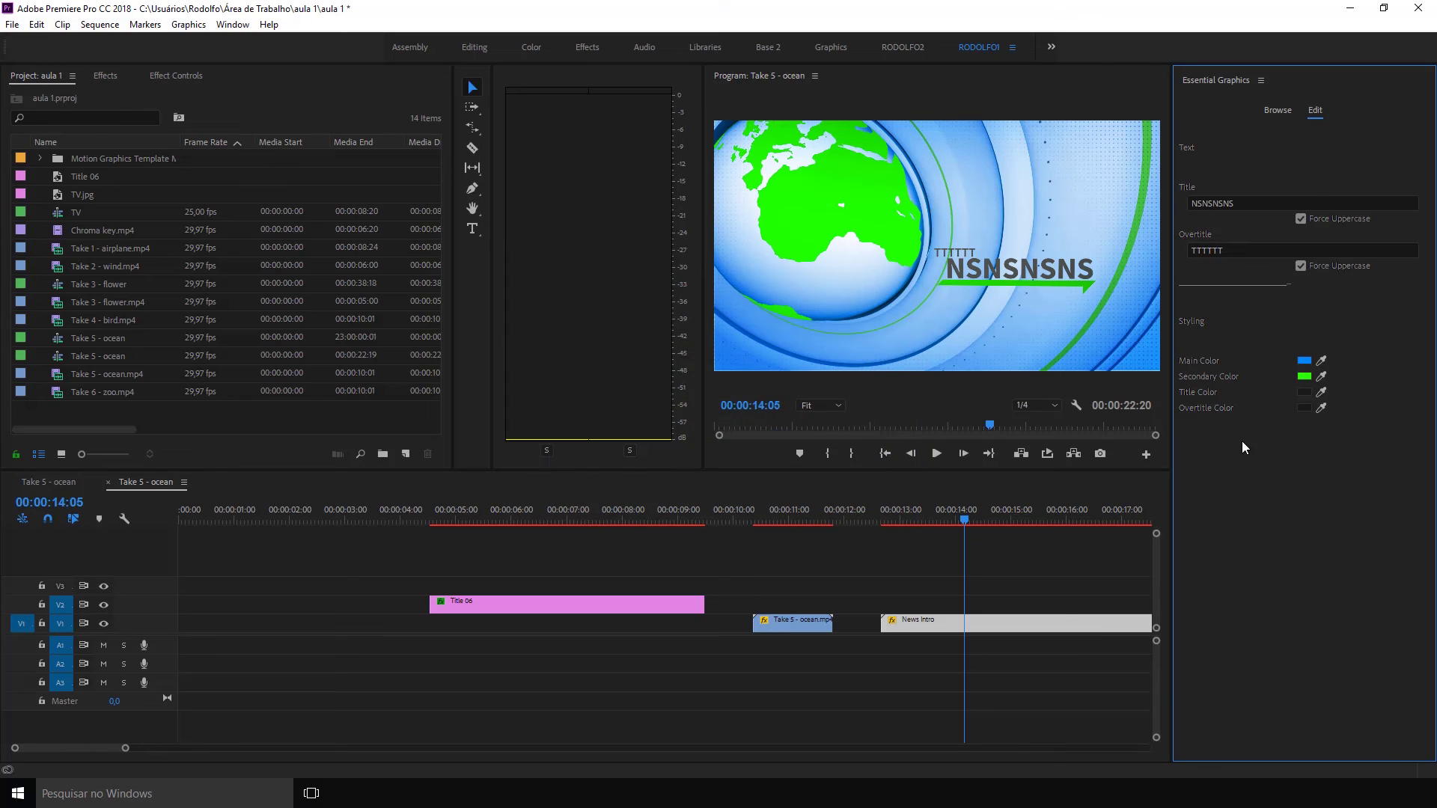
- Make the title colour white and the overtitle colour vivid magenta
click(1304, 392)
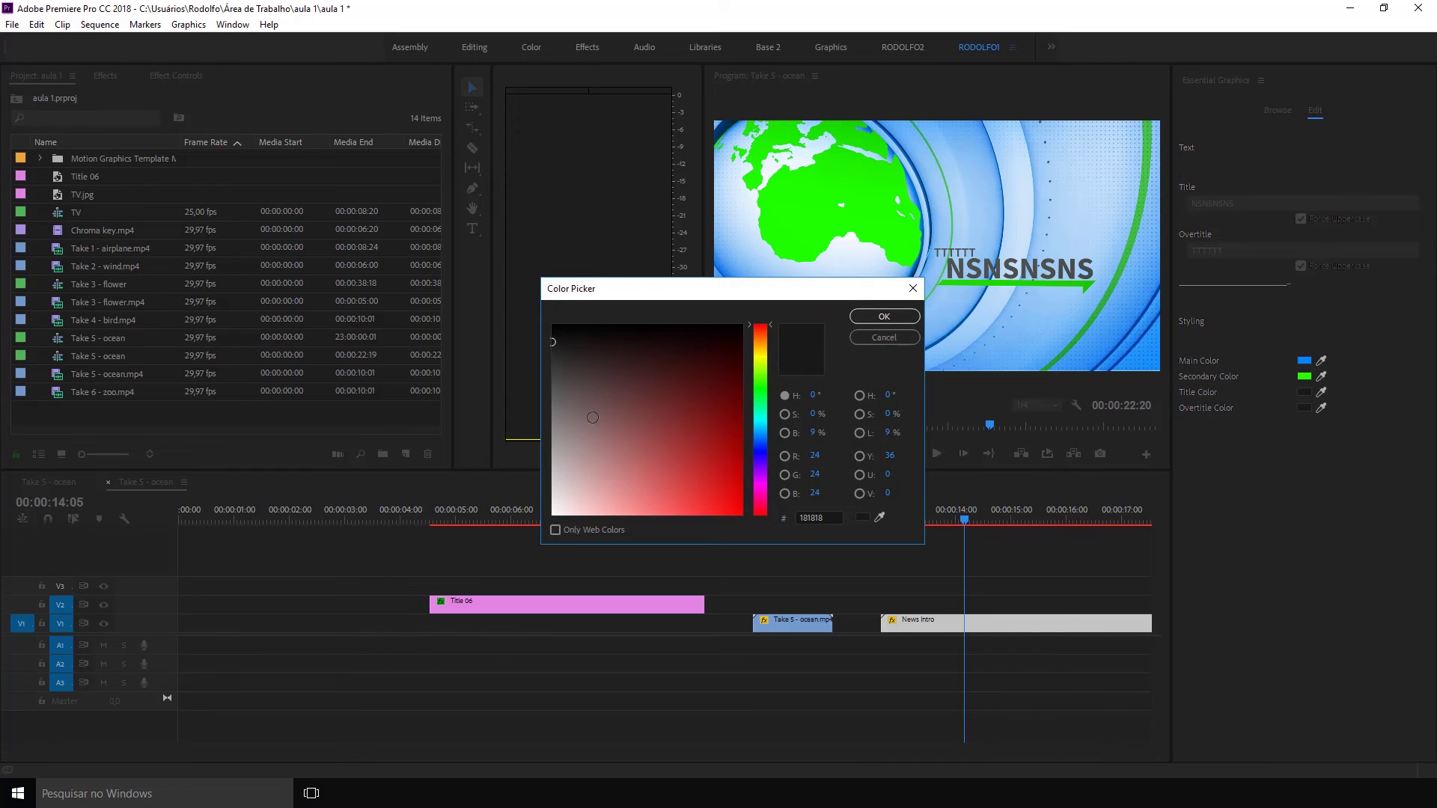
click(553, 325)
click(884, 316)
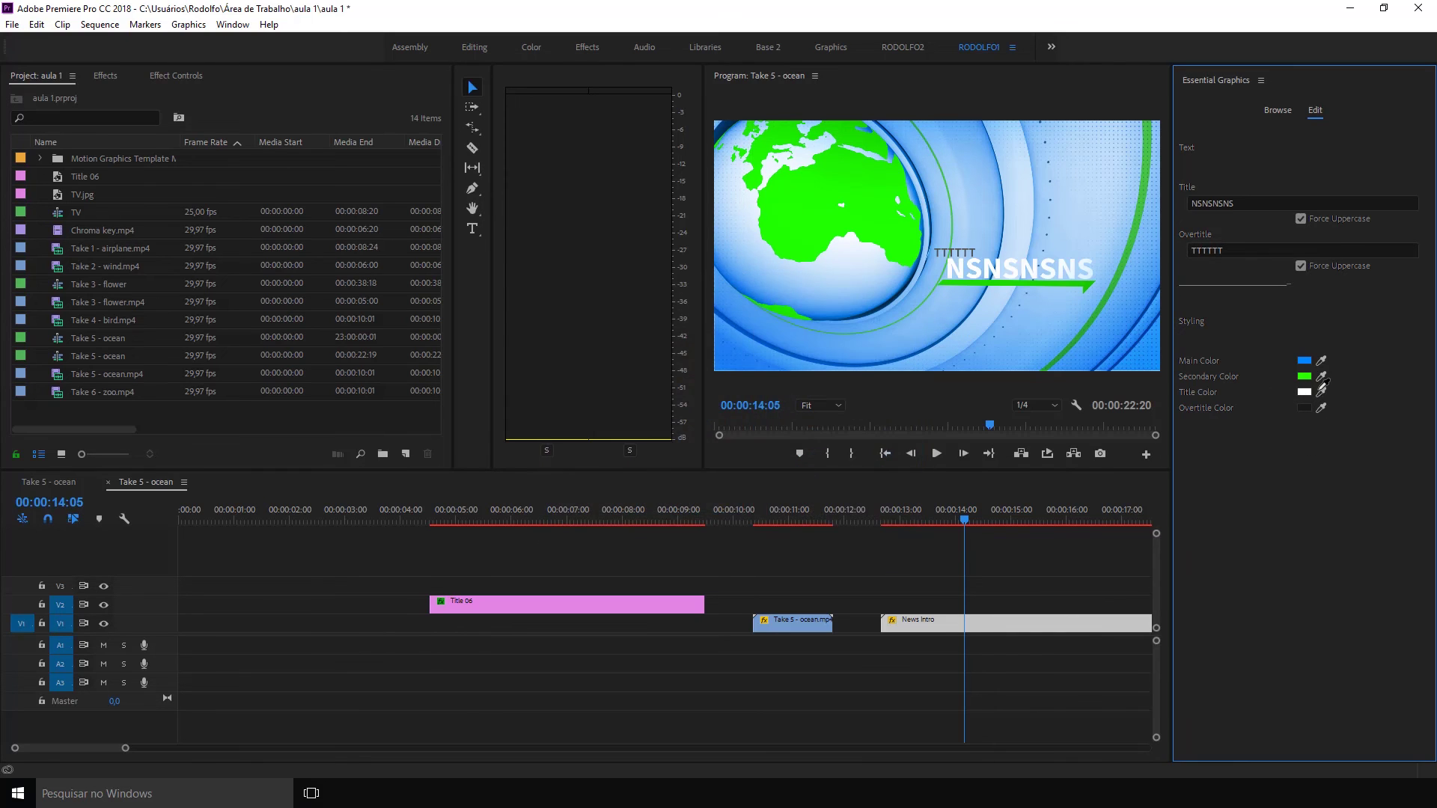
click(1303, 408)
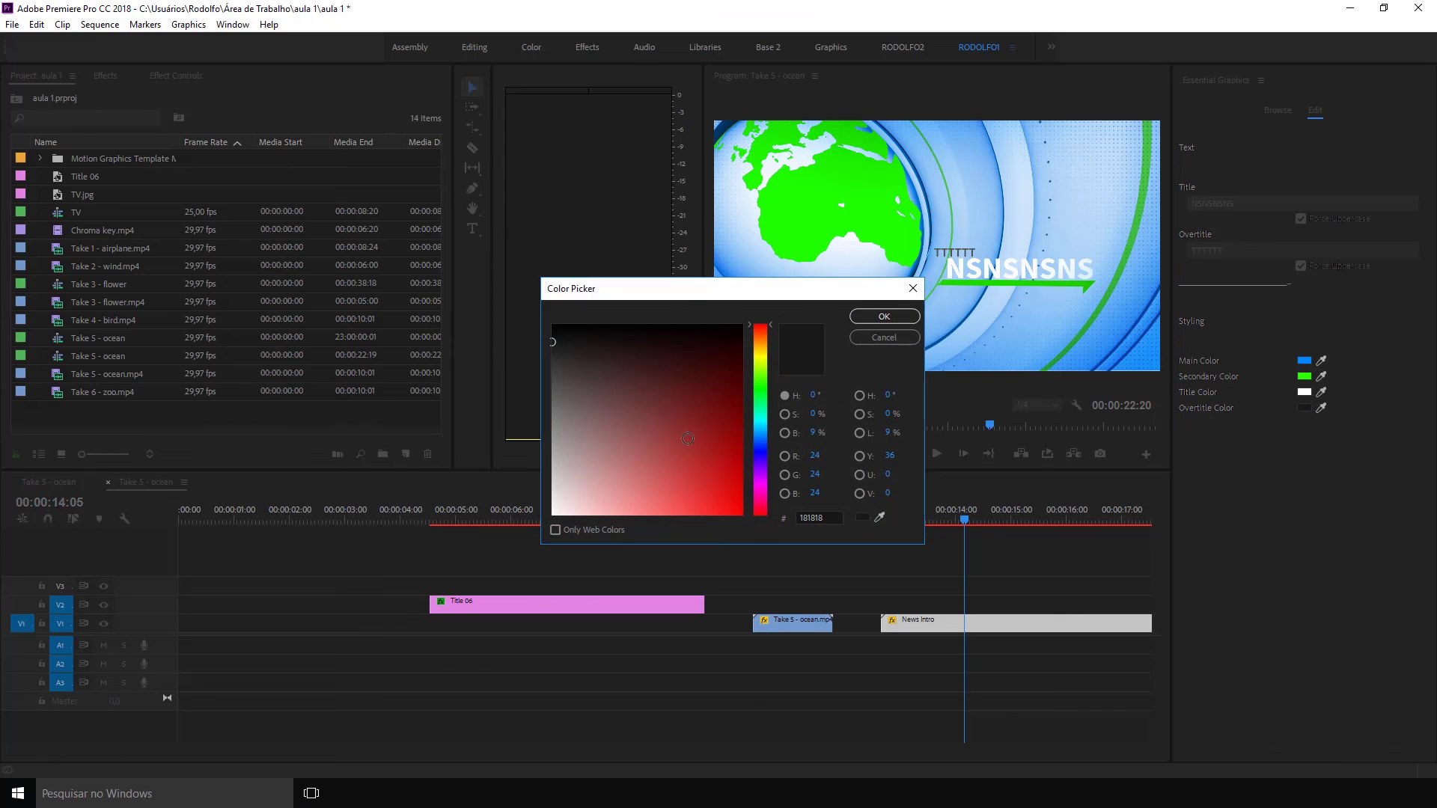
click(761, 488)
click(741, 327)
click(884, 316)
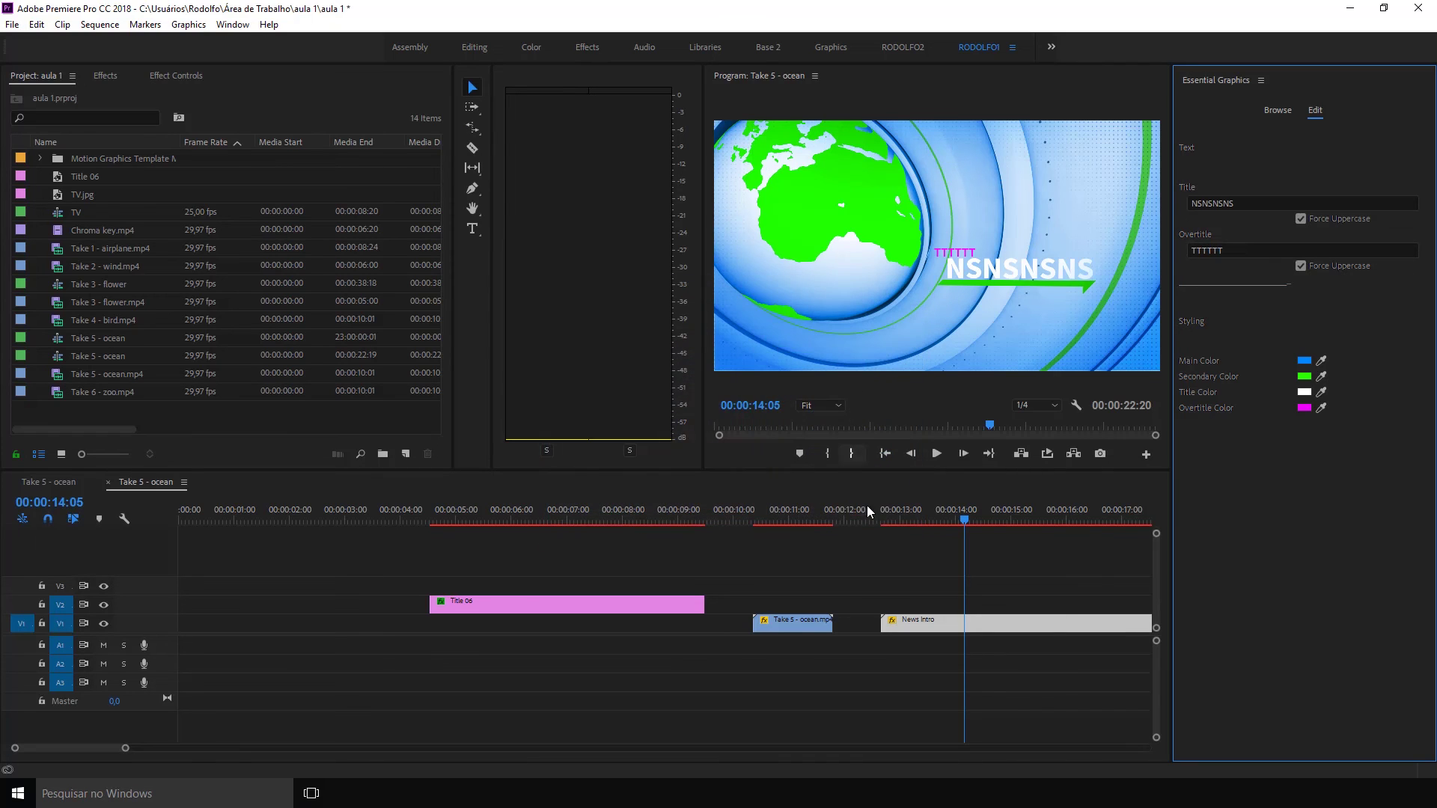
click(933, 554)
- Place the Bold Lower Third Right template on V3 above News Intro at 00:00:13:24
drag(912, 510, 902, 512)
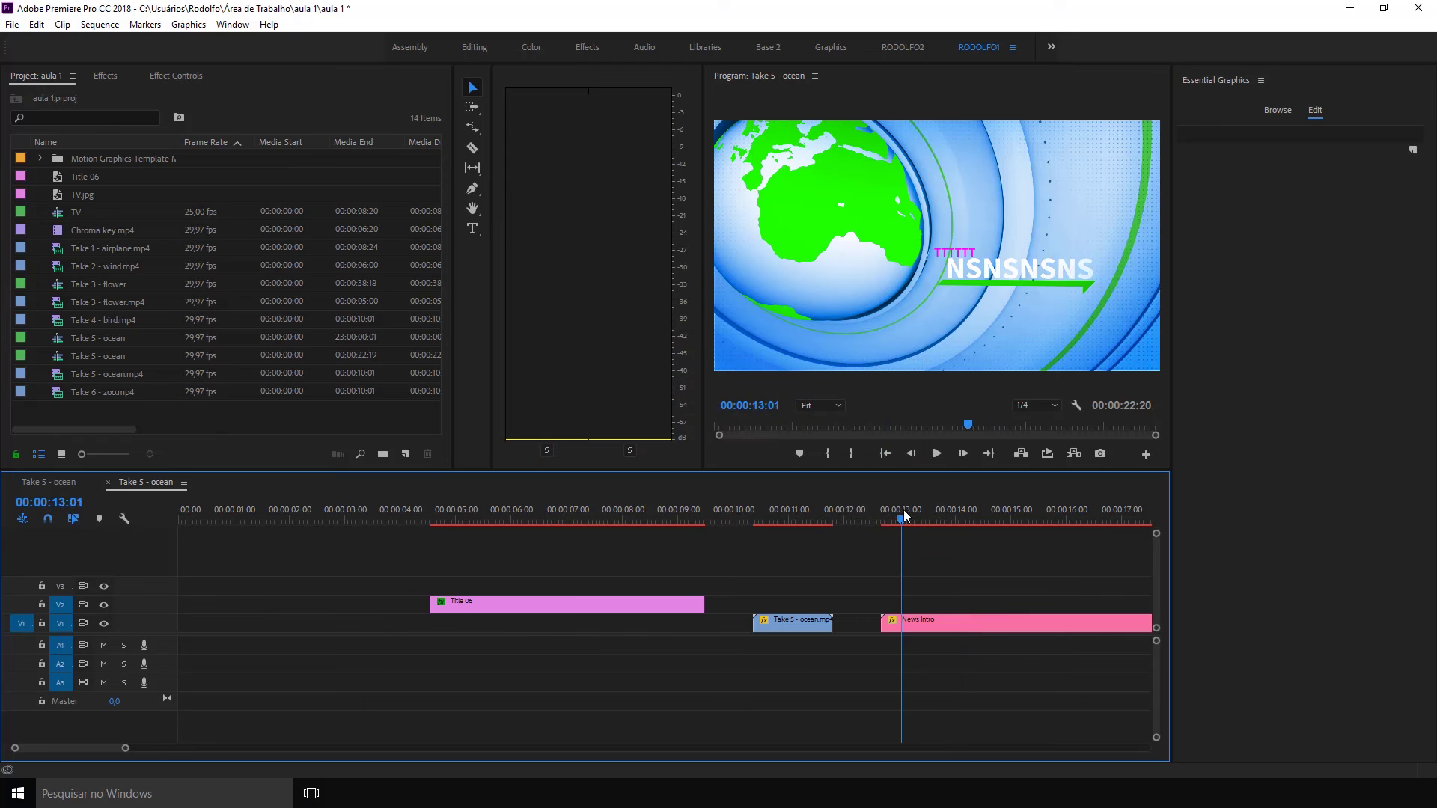
click(946, 511)
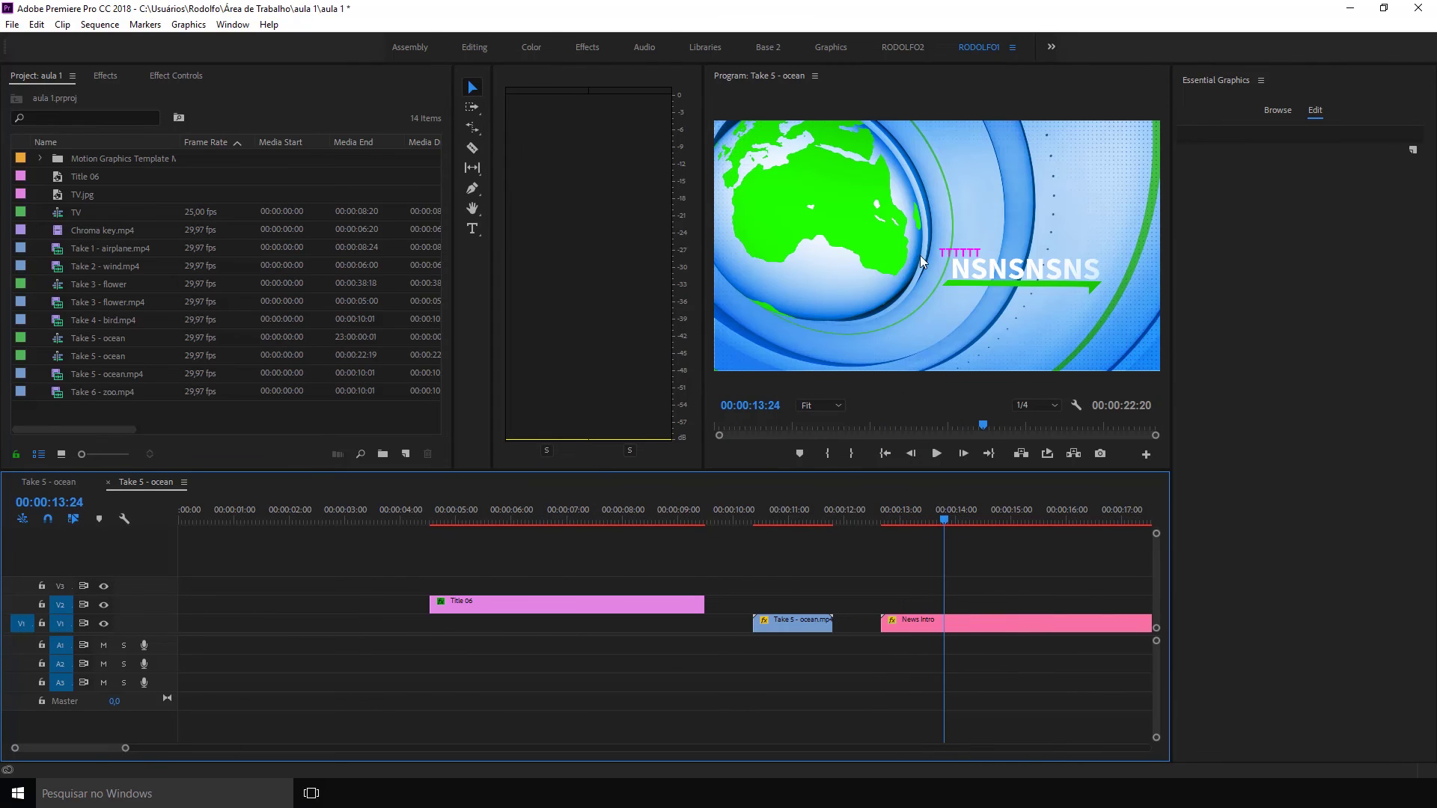
click(1280, 108)
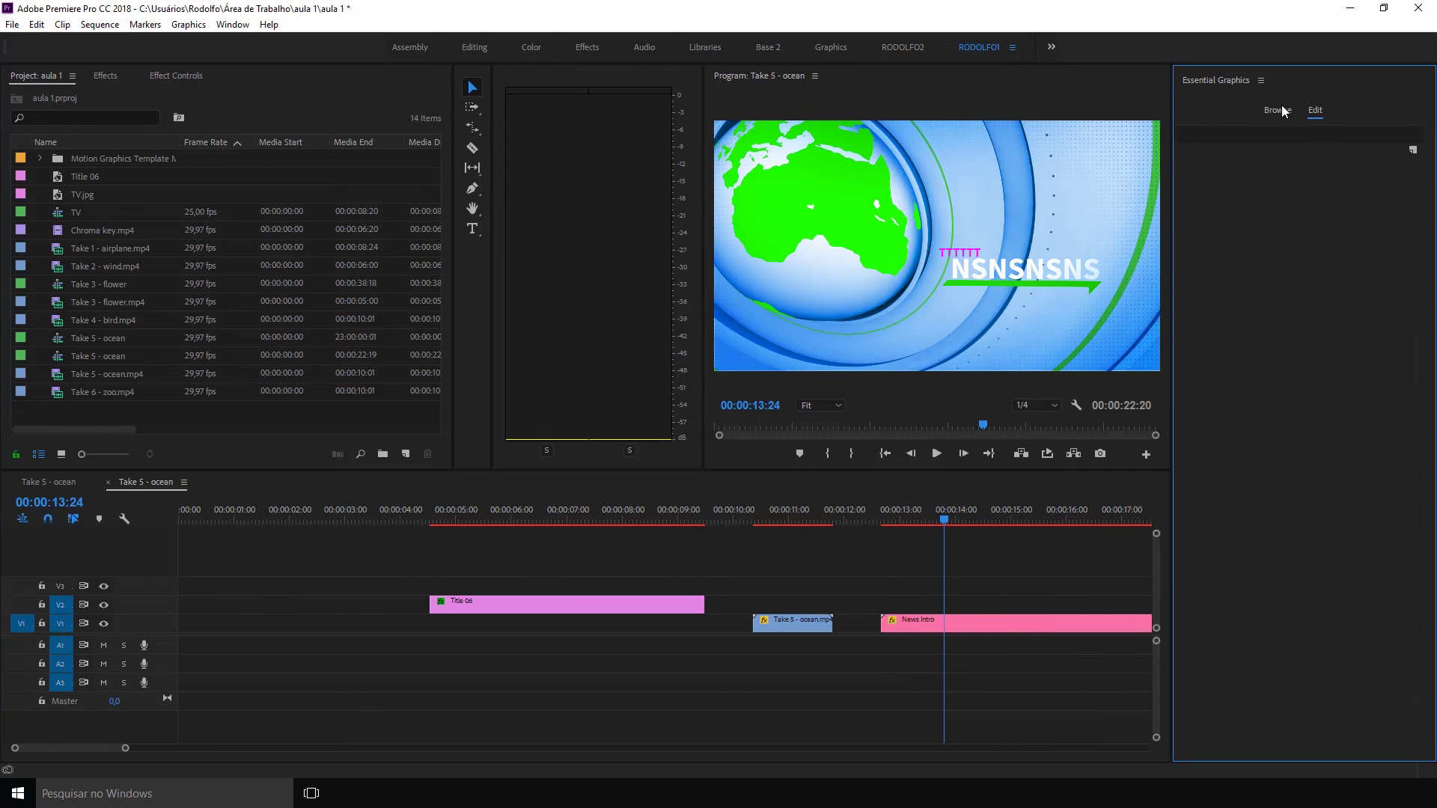
click(1289, 152)
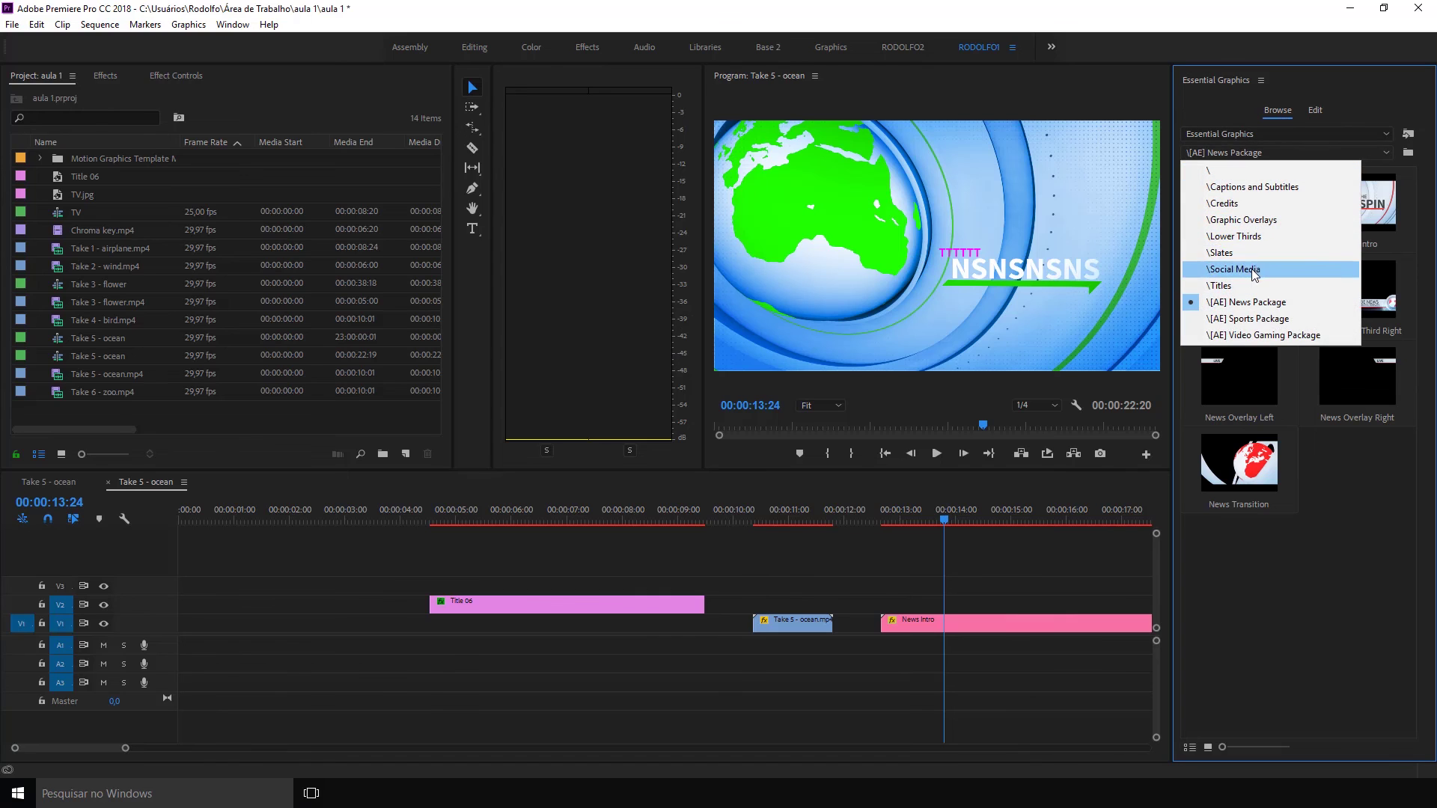
click(1267, 253)
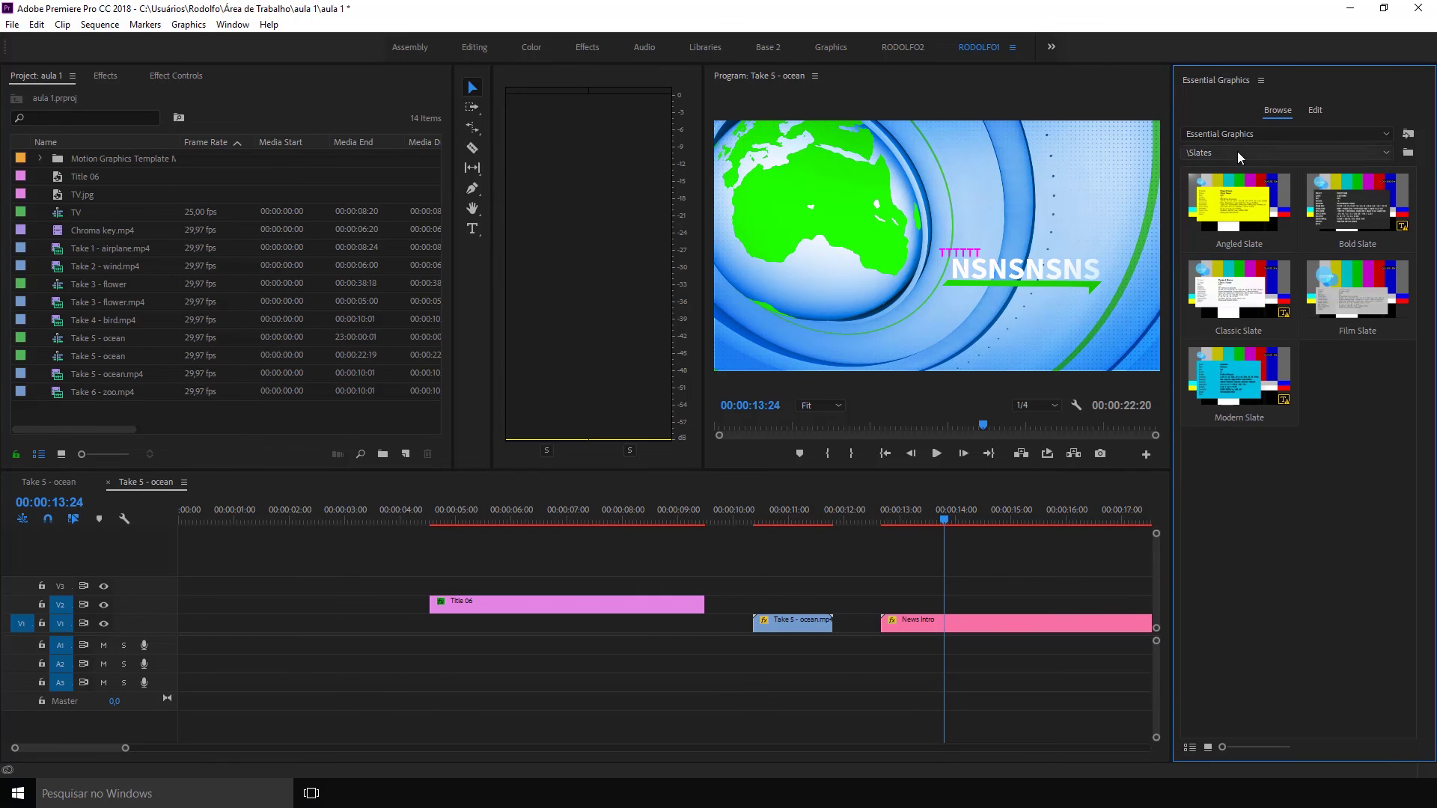
click(1273, 152)
click(1241, 244)
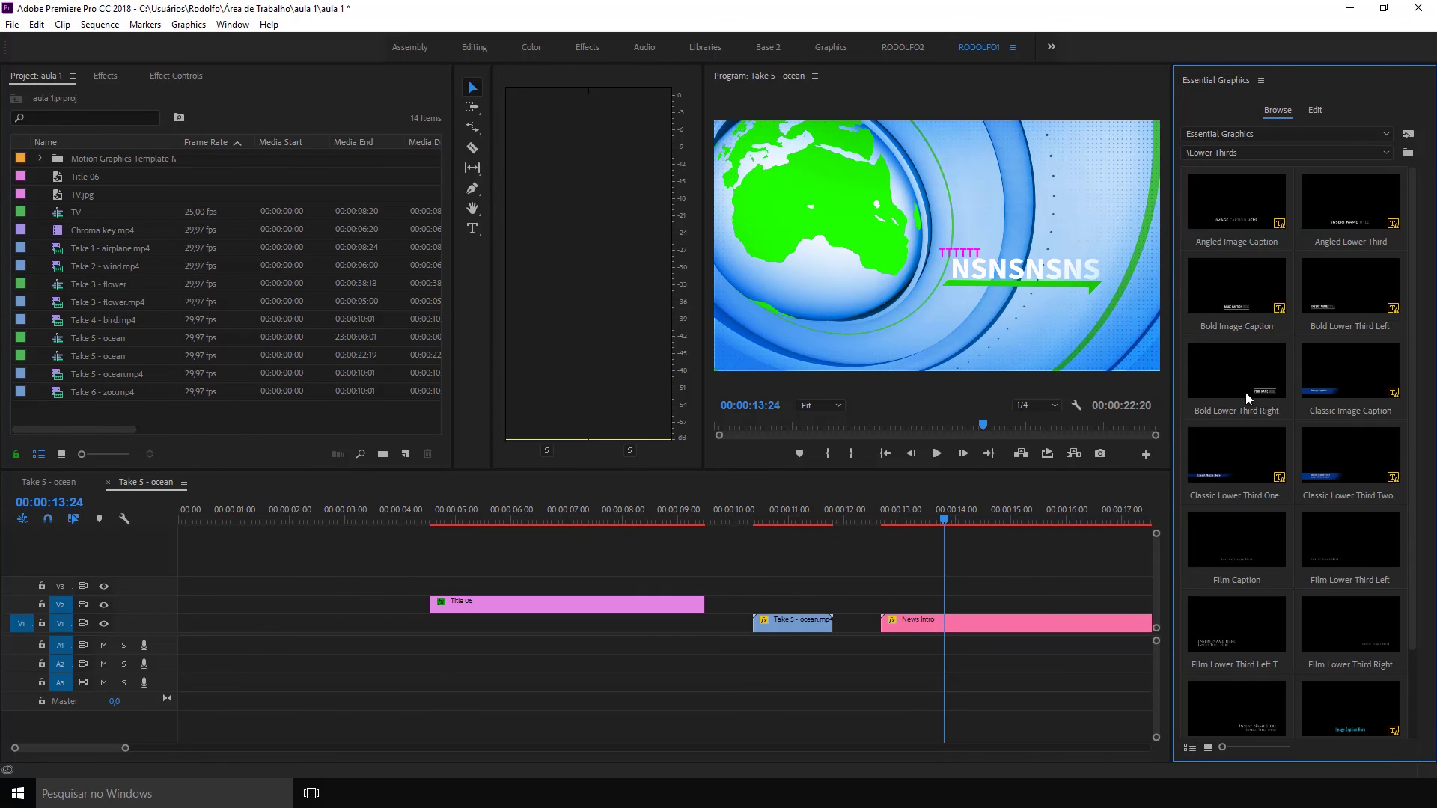
drag(1250, 383, 903, 586)
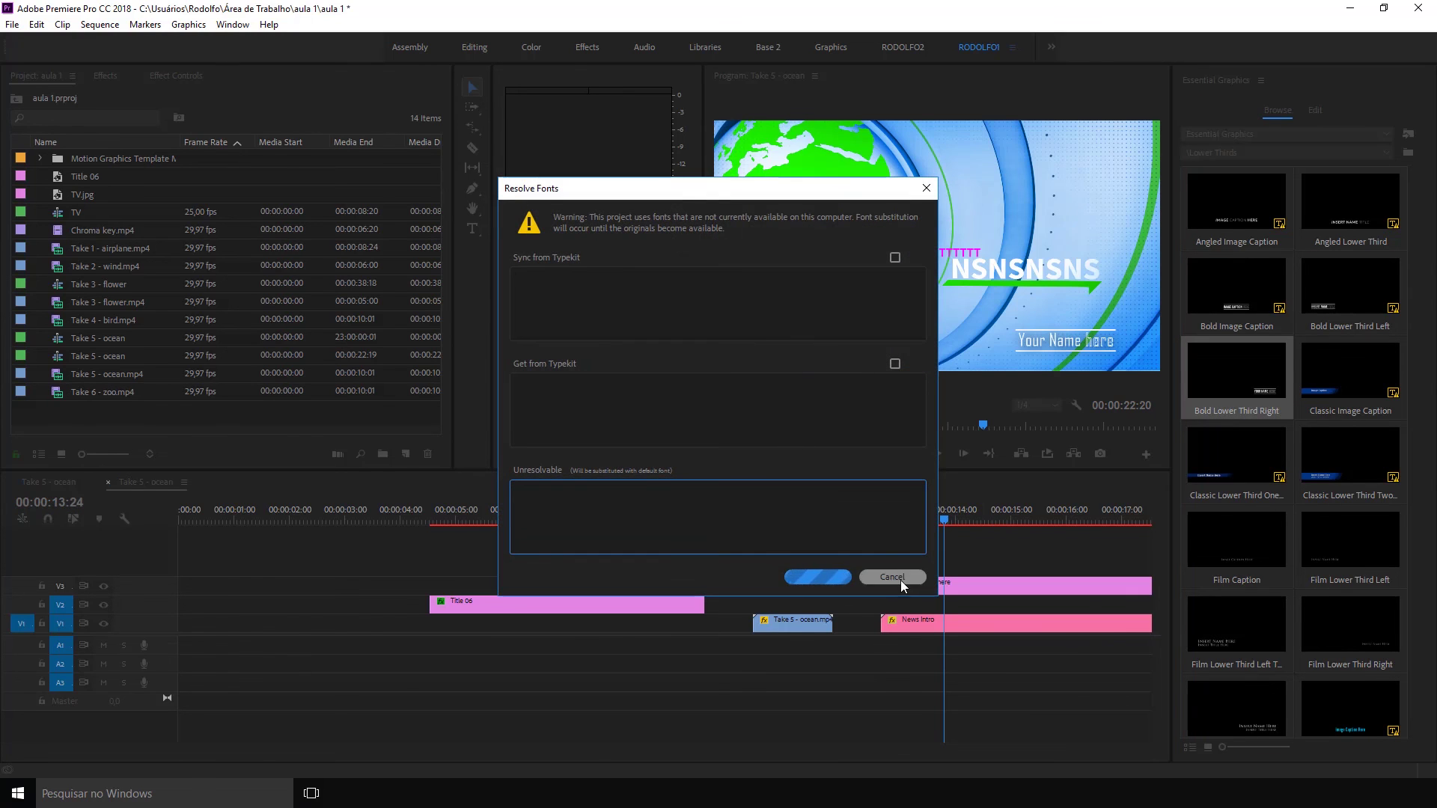
- Cancel Resolve Fonts, preview the lower third, then delete the ocean, News Intro and lower-third clips
click(900, 579)
click(900, 519)
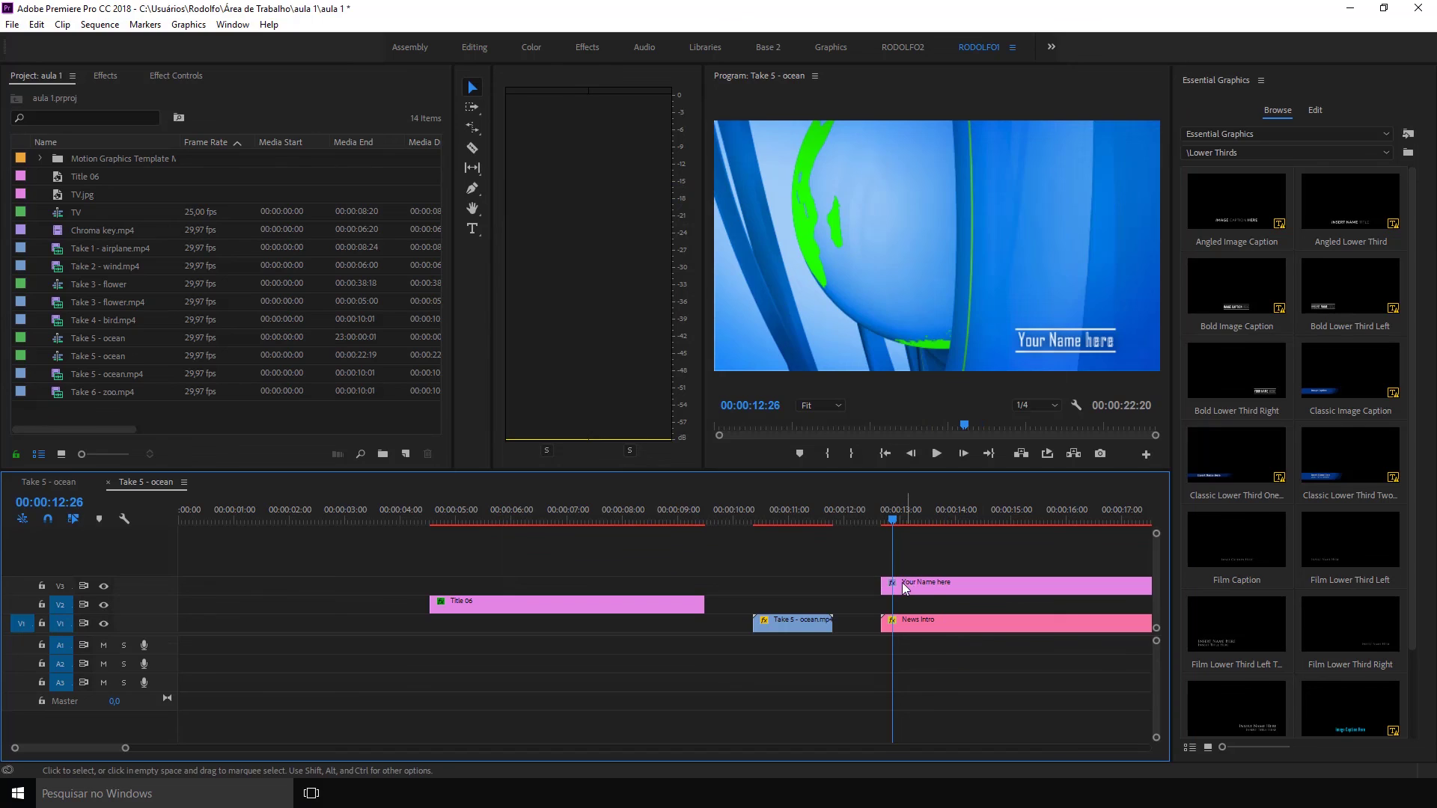
click(905, 586)
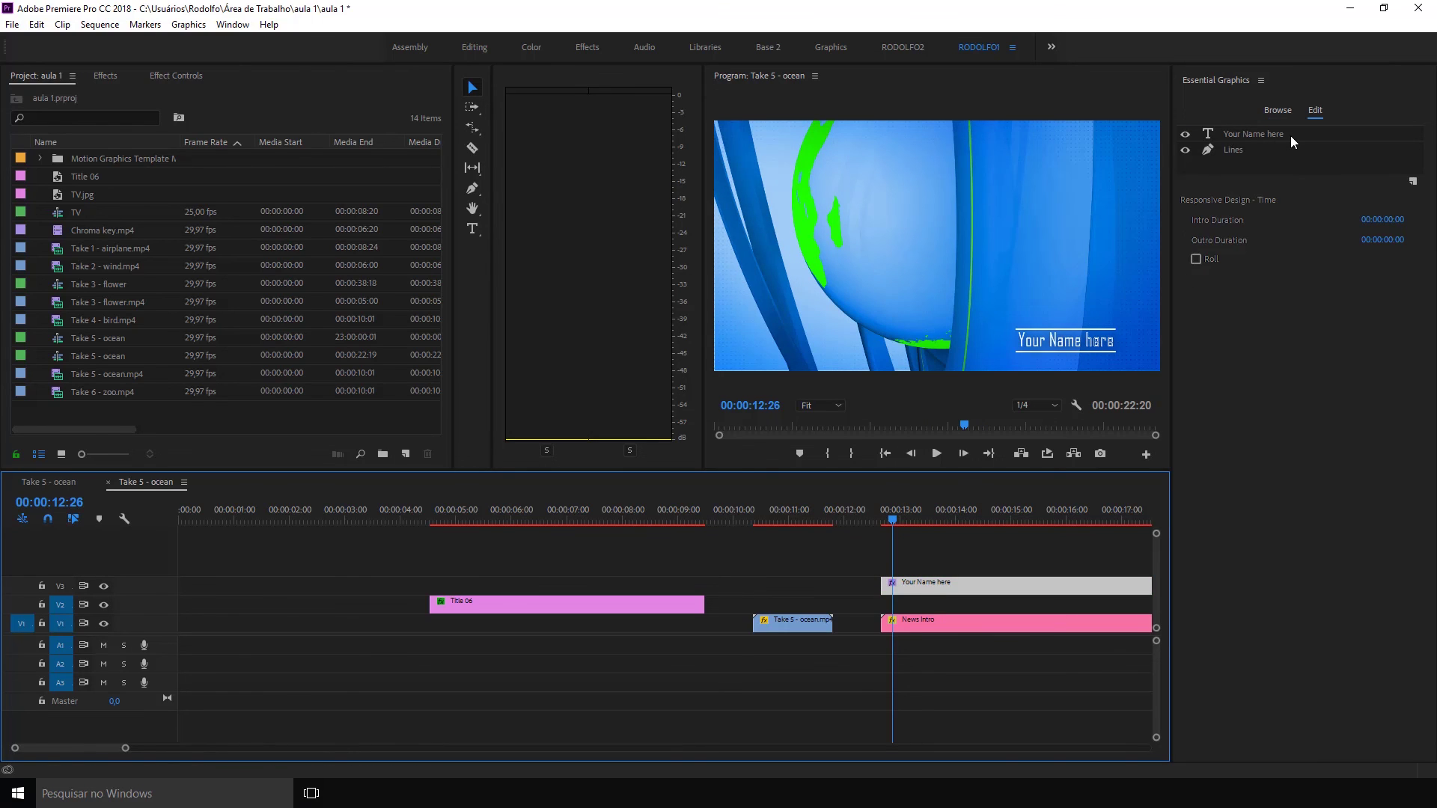
click(1274, 135)
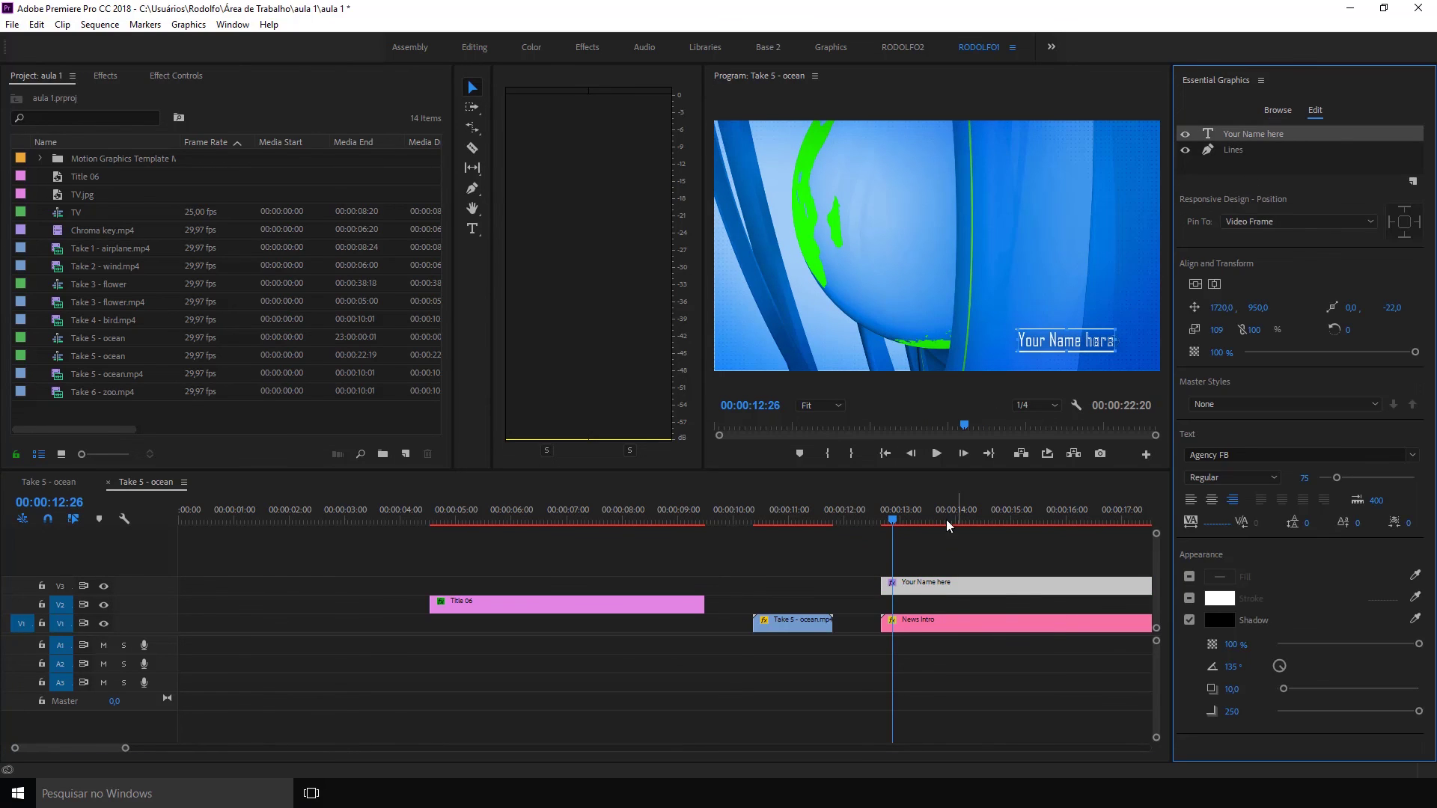
mouse_move(893, 520)
mouse_down()
mouse_move(1031, 513)
mouse_move(937, 503)
mouse_up()
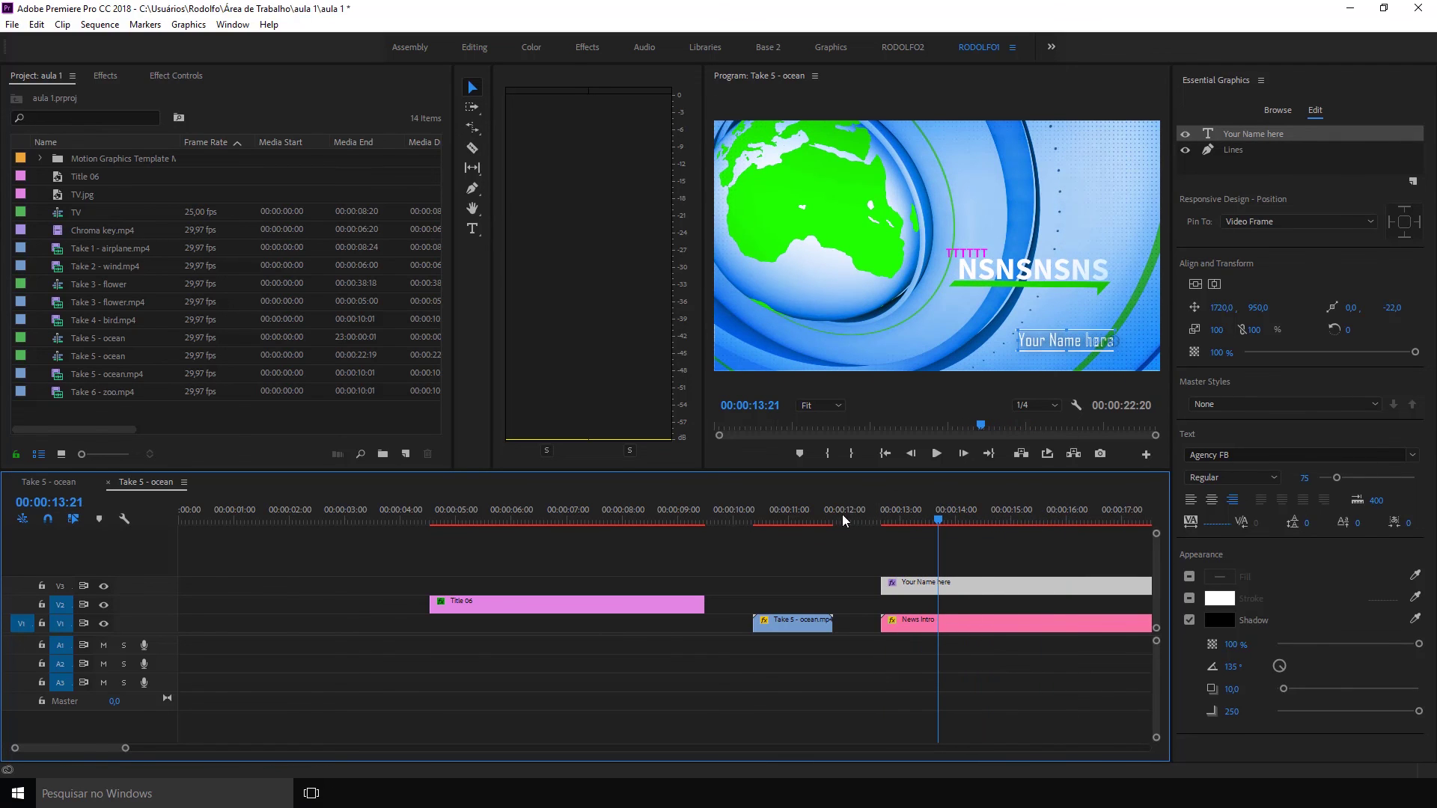
drag(770, 559, 972, 643)
key(Delete)
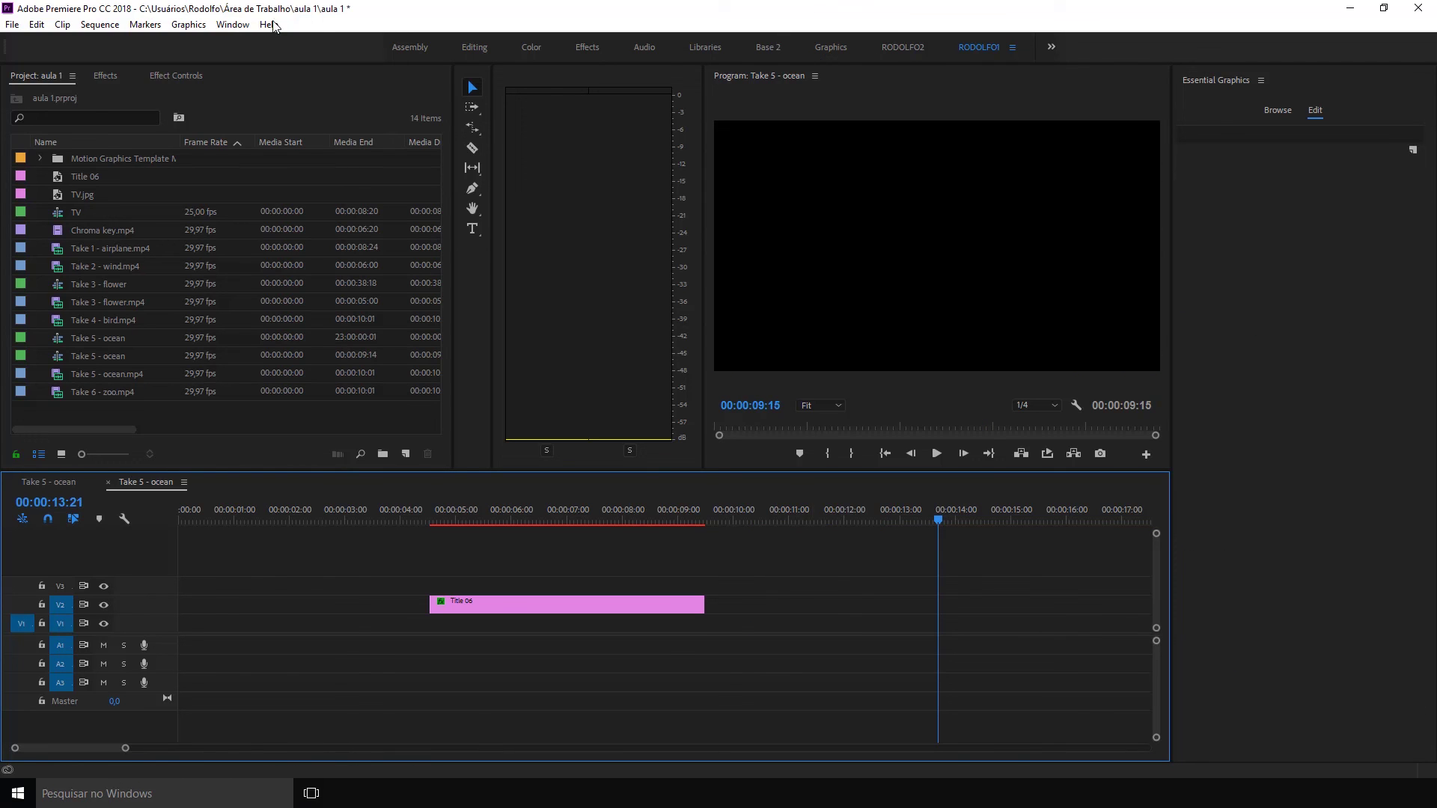
- Switch Premiere Pro to the RODOLFO2 workspace
click(233, 24)
mouse_move(271, 44)
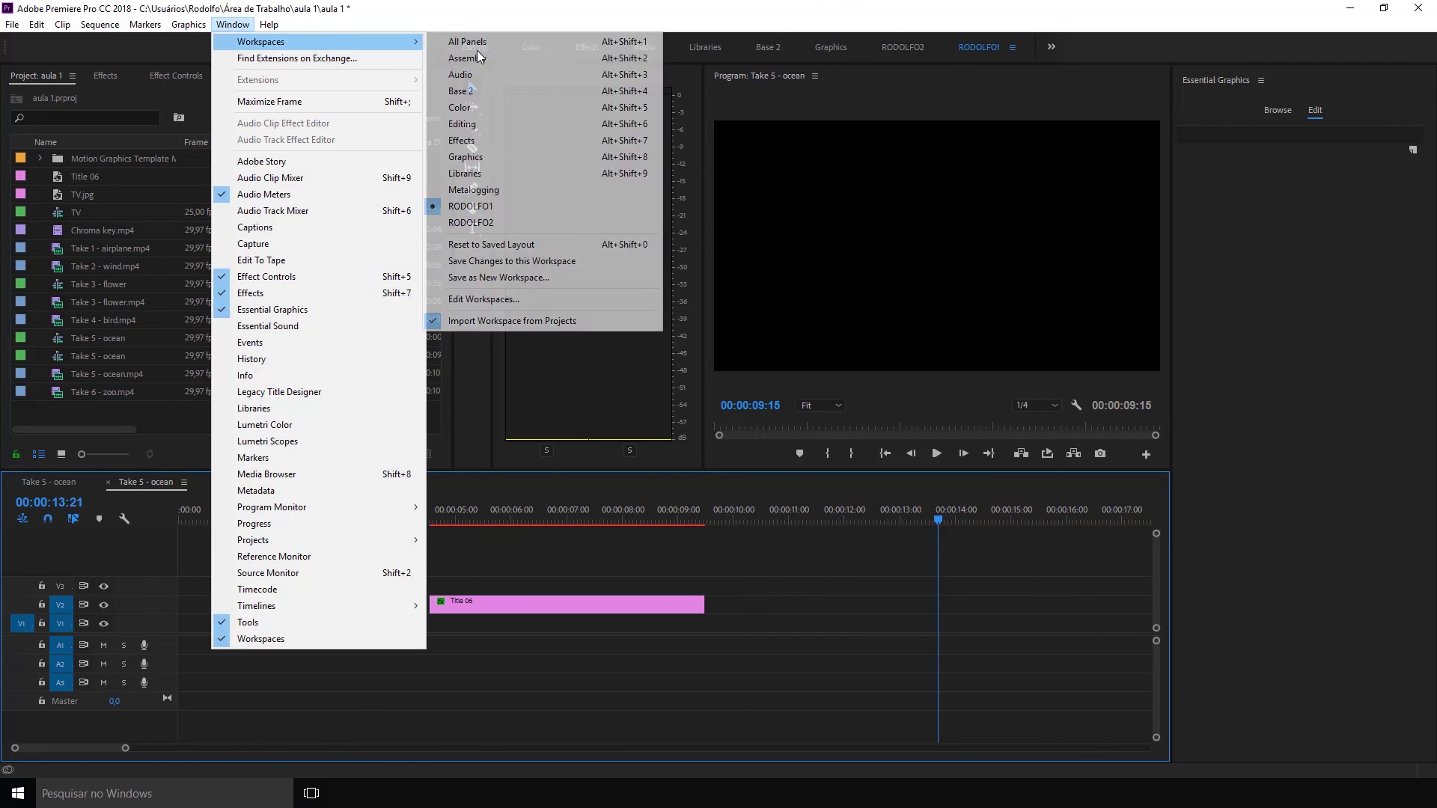
click(901, 46)
- Reset the RODOLFO2 workspace to its saved layout
click(266, 25)
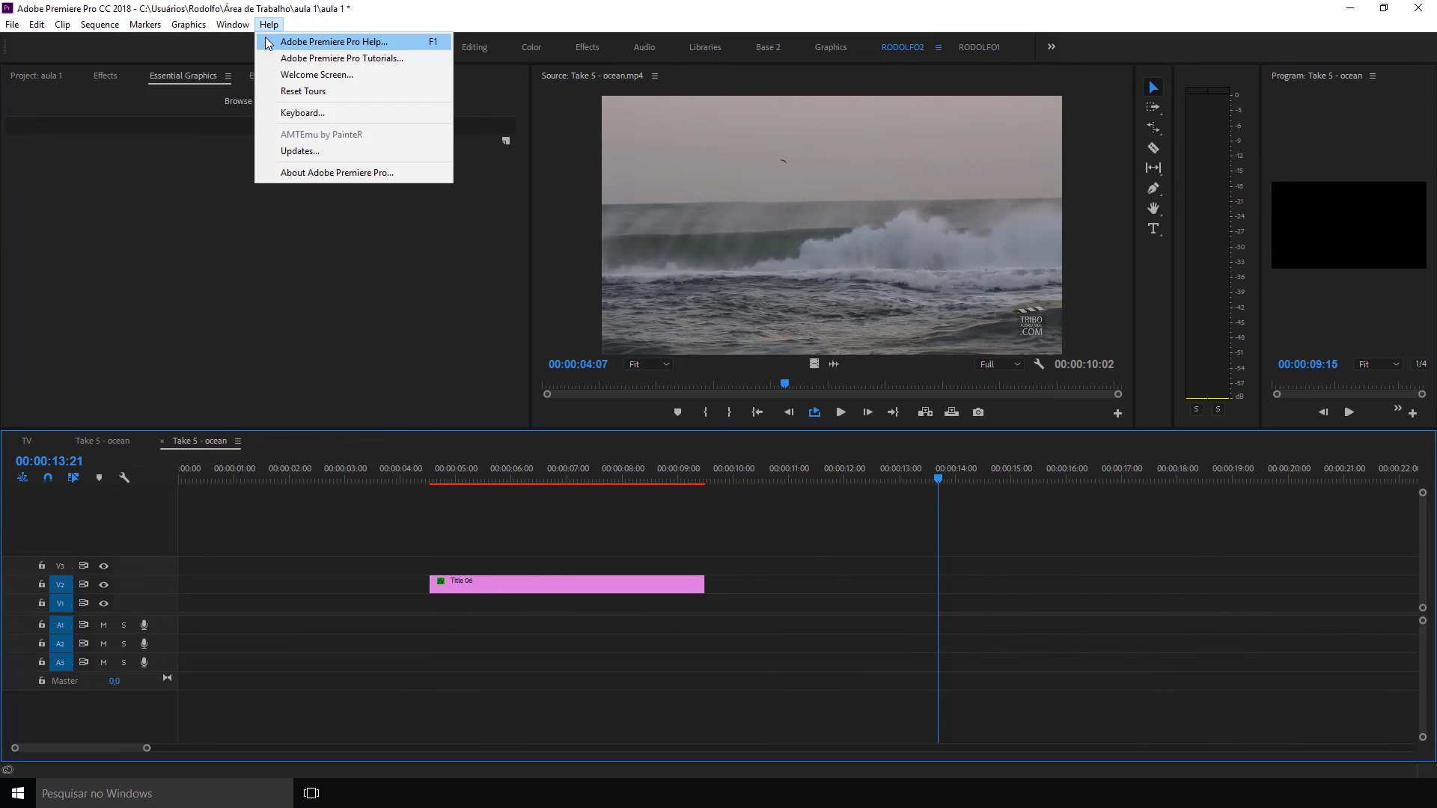
mouse_move(233, 25)
mouse_move(271, 43)
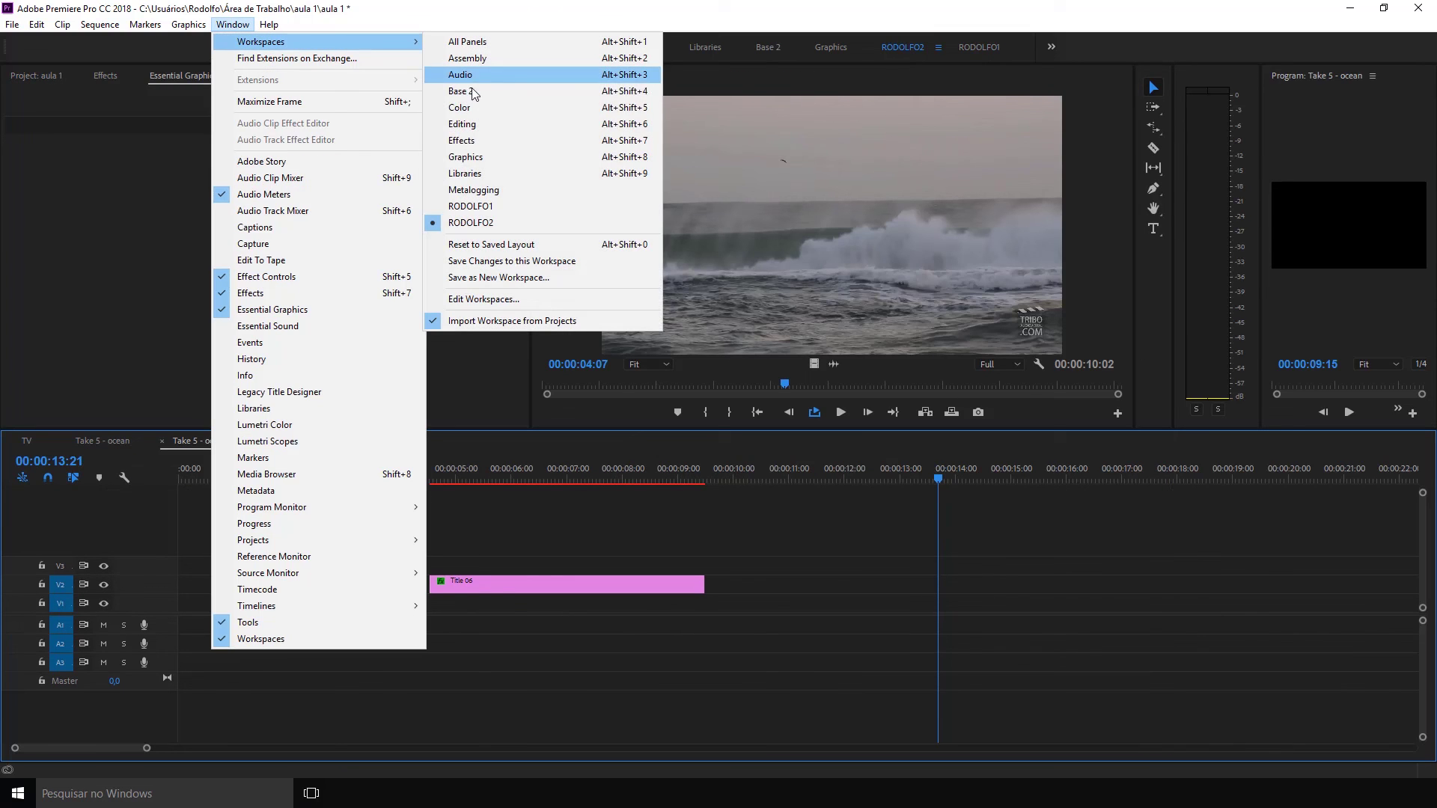
click(509, 245)
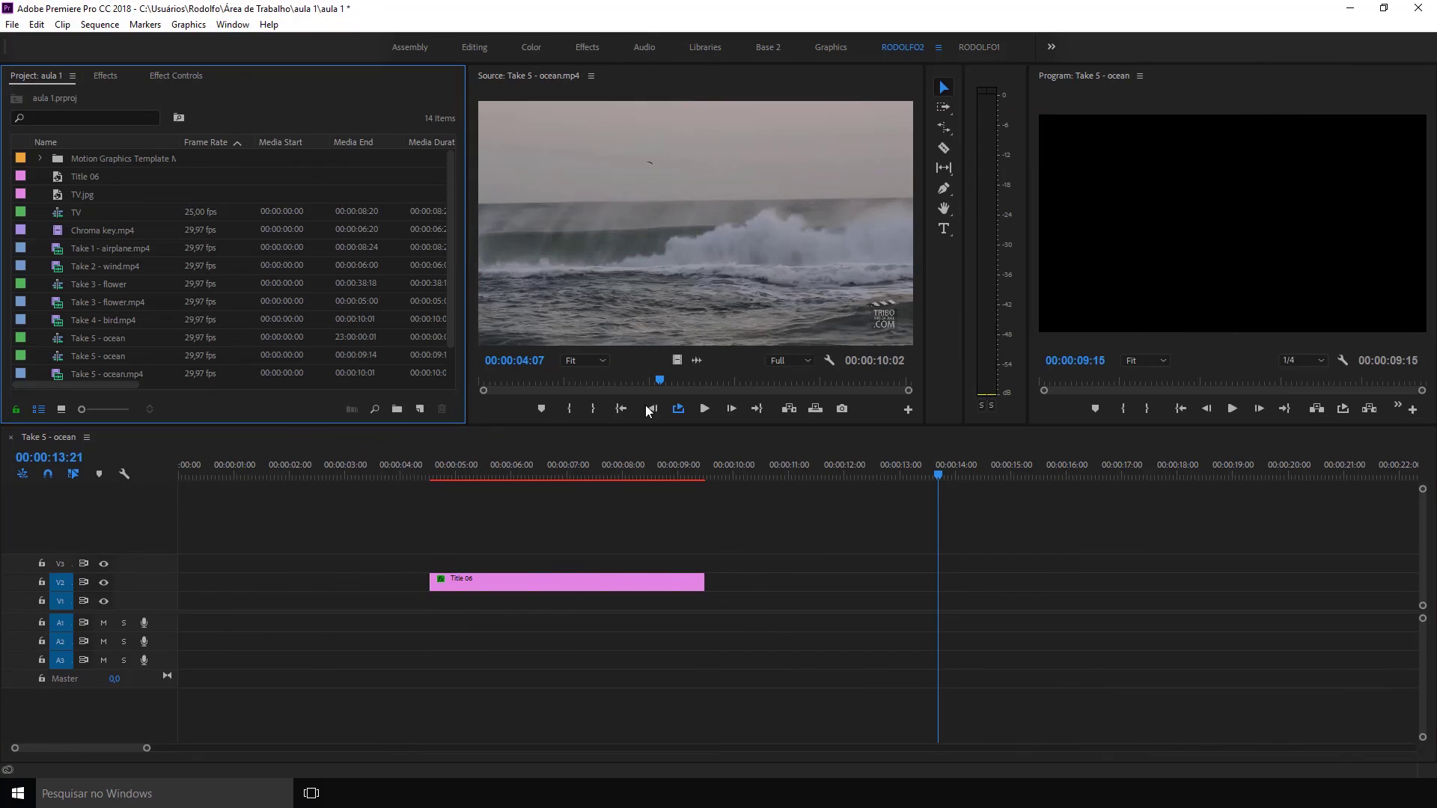